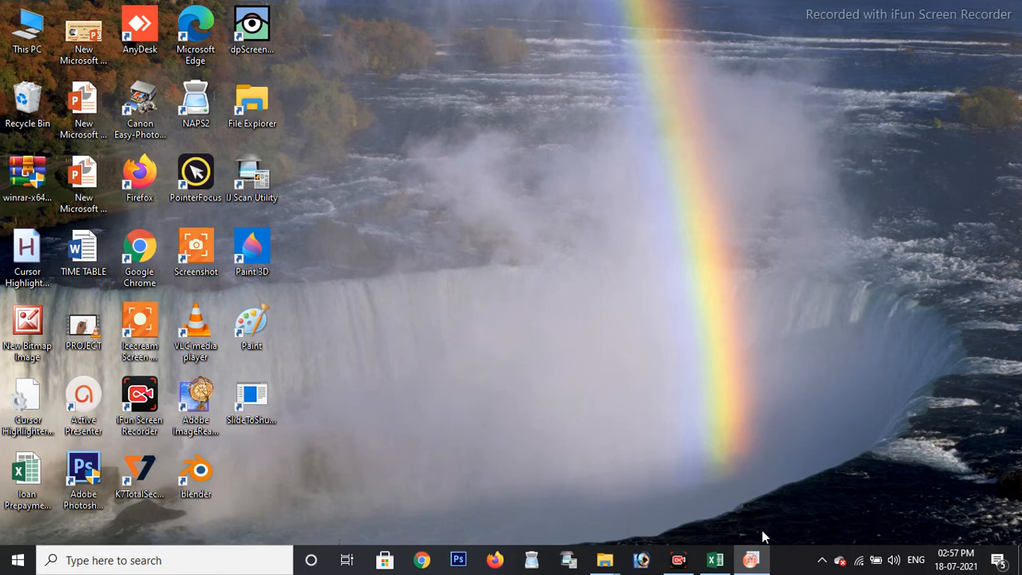
Switch to the Excel absorbance workbook and copy the wavelength and absorbance data on Sheet1, from A1 to C602.
left_click(715, 560)
left_click(357, 338)
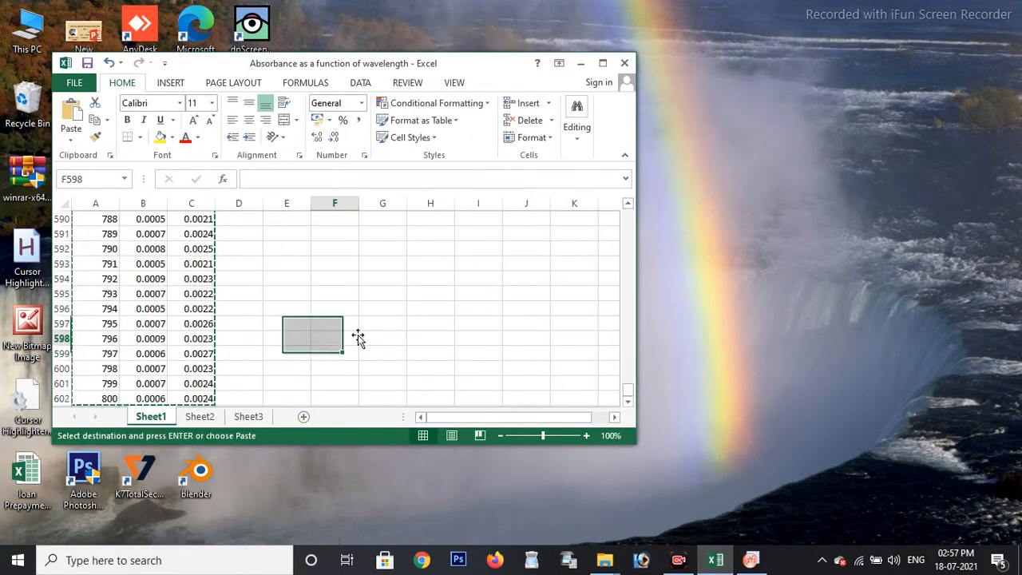
scroll(363, 331, "up", 20)
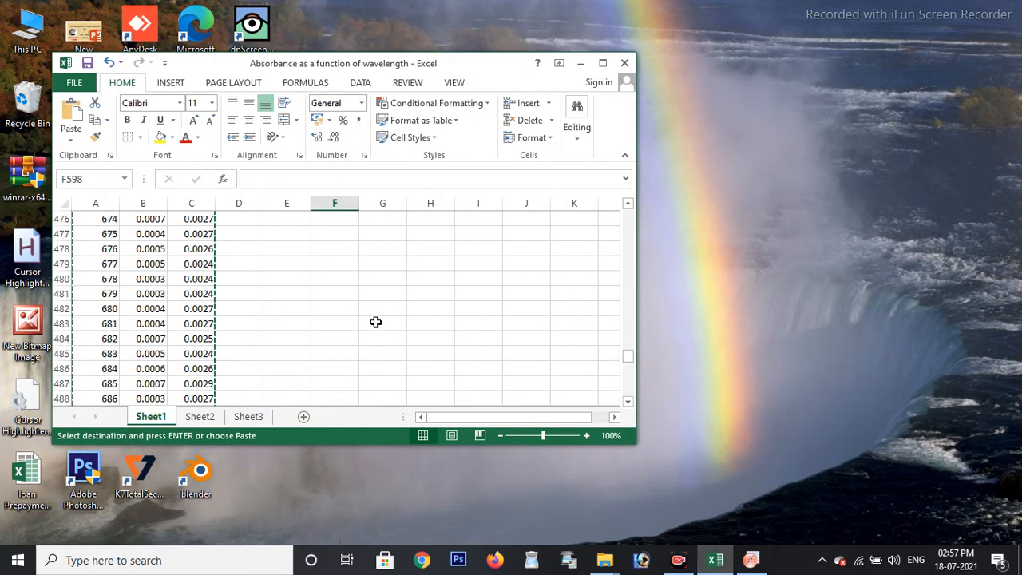
scroll(375, 322, "up", 12)
left_click_drag(630, 349, 630, 208)
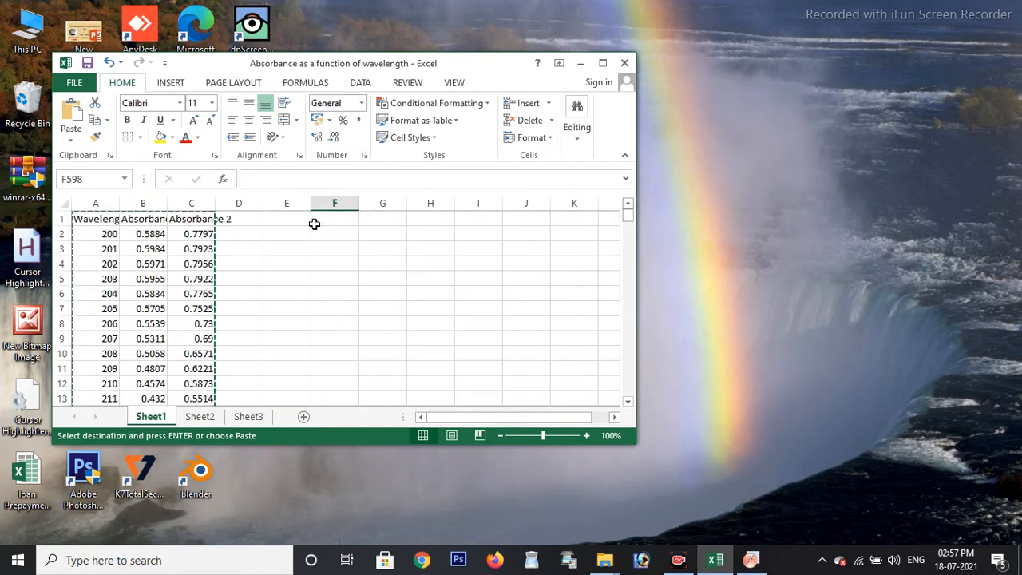
left_click(104, 218)
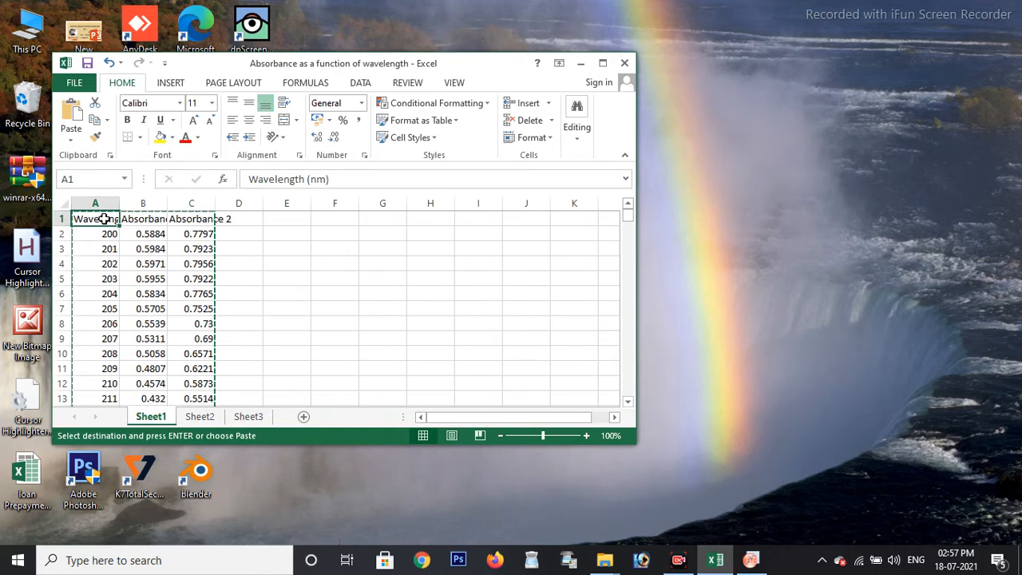
key("ctrl+shift+End")
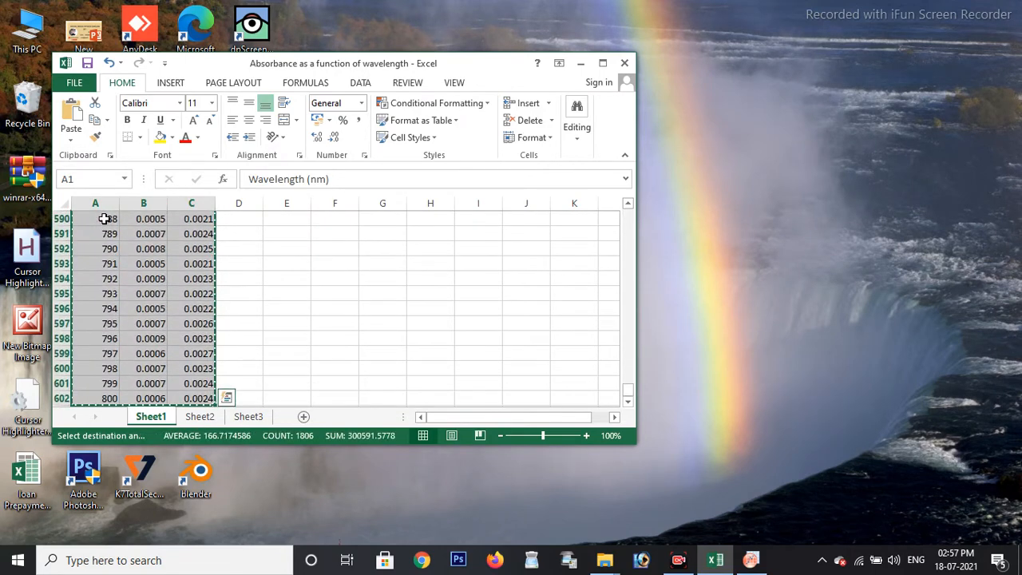
left_click(587, 64)
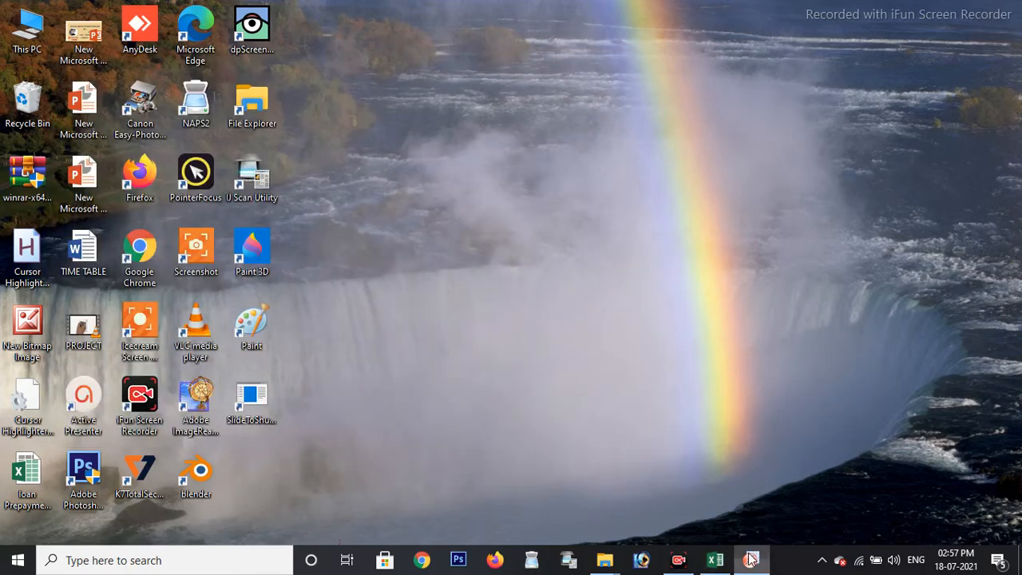
Switch to OriginPro and paste the copied data into Book1 starting at the F(x)= cell of column A, dismissing the error notice.
left_click(751, 559)
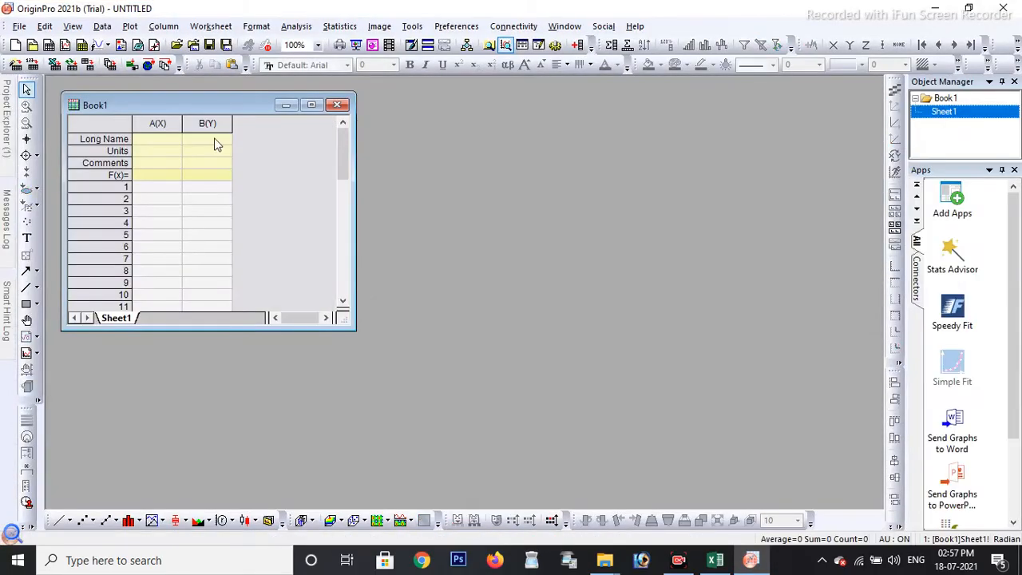
left_click(162, 177)
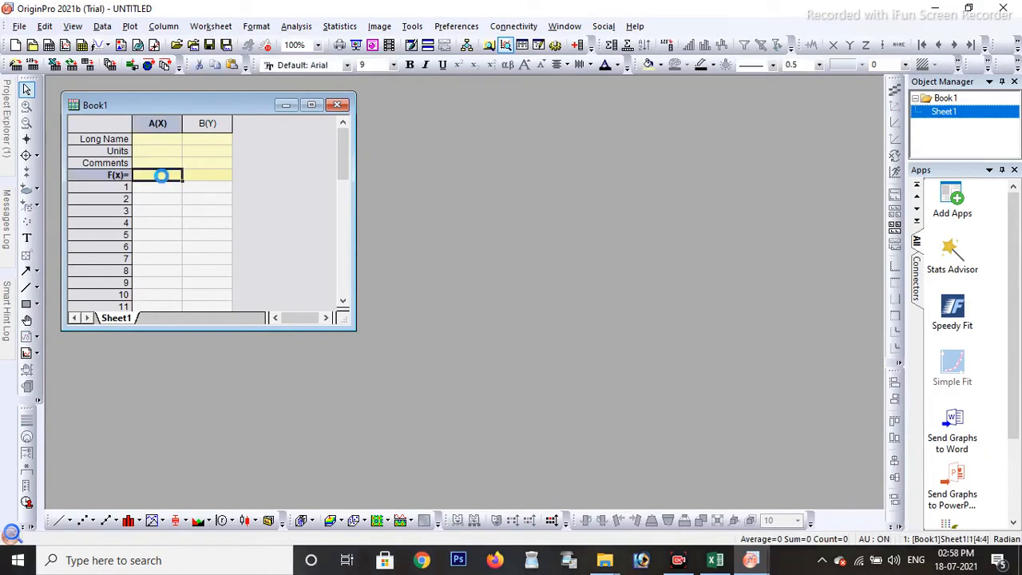
key("ctrl+v")
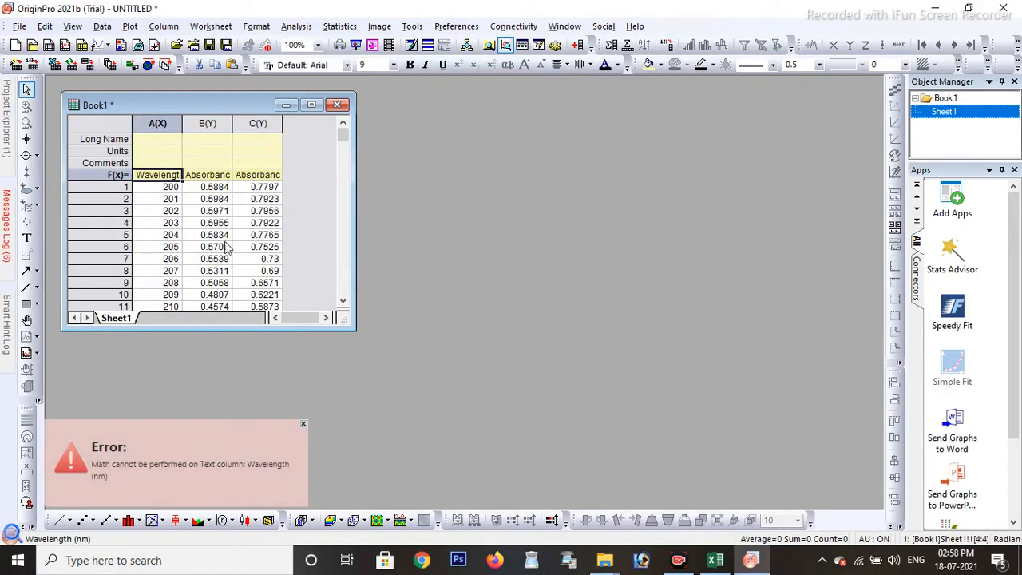
left_click(303, 424)
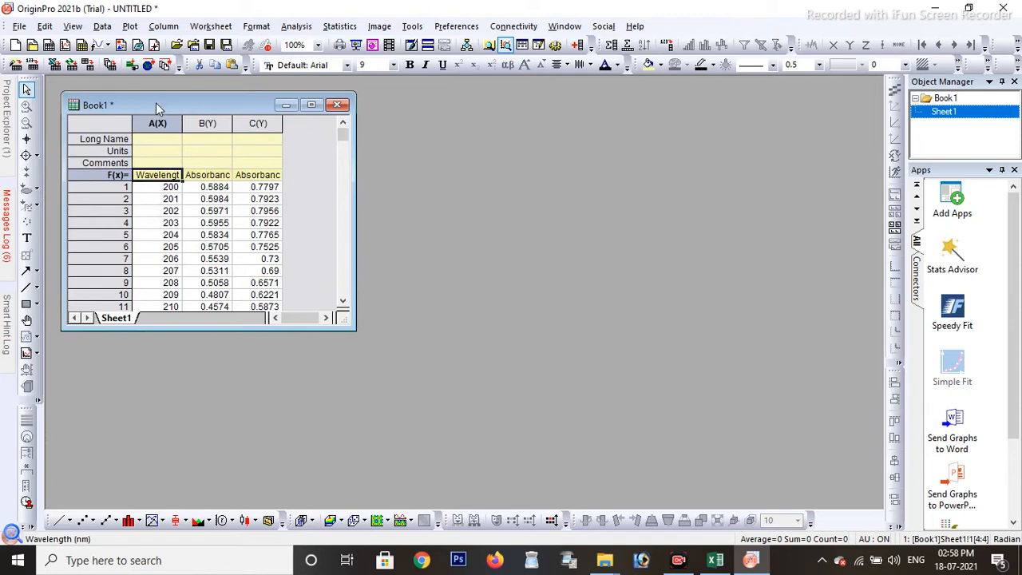
Plot worksheet columns A, B and C together as a basic 2D Line + Symbol graph.
left_click_drag(161, 119, 256, 119)
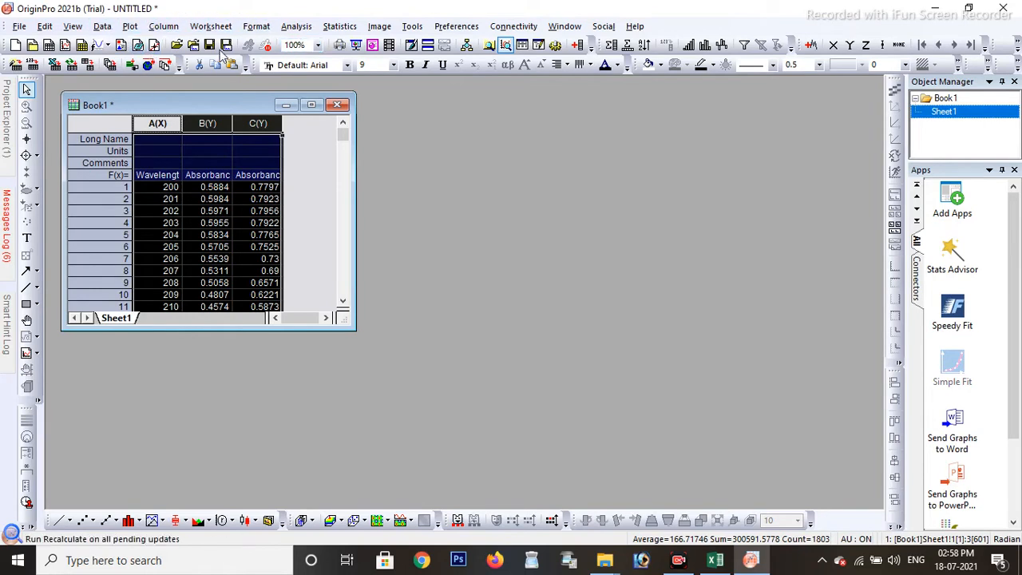
left_click(130, 26)
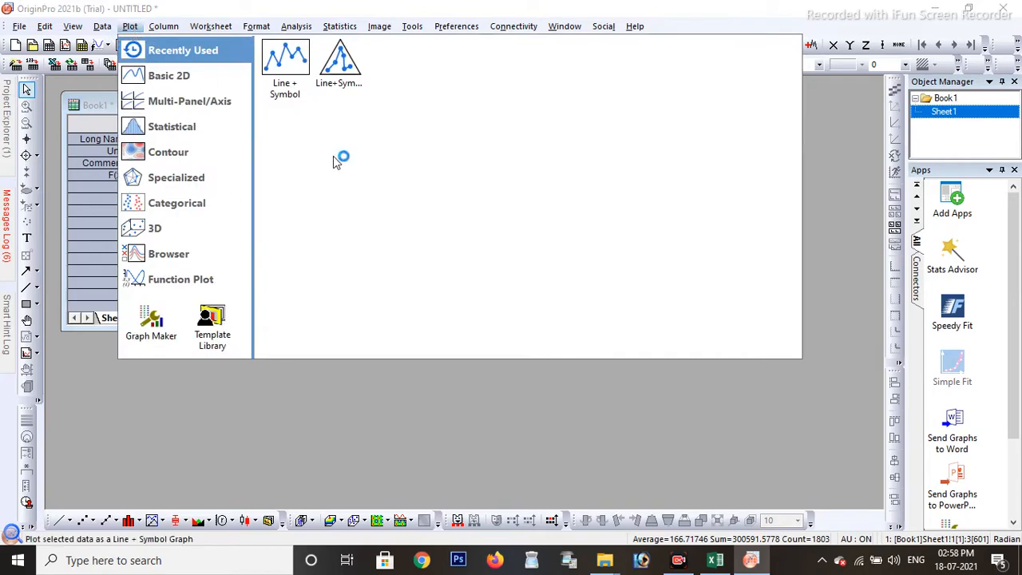
left_click(177, 84)
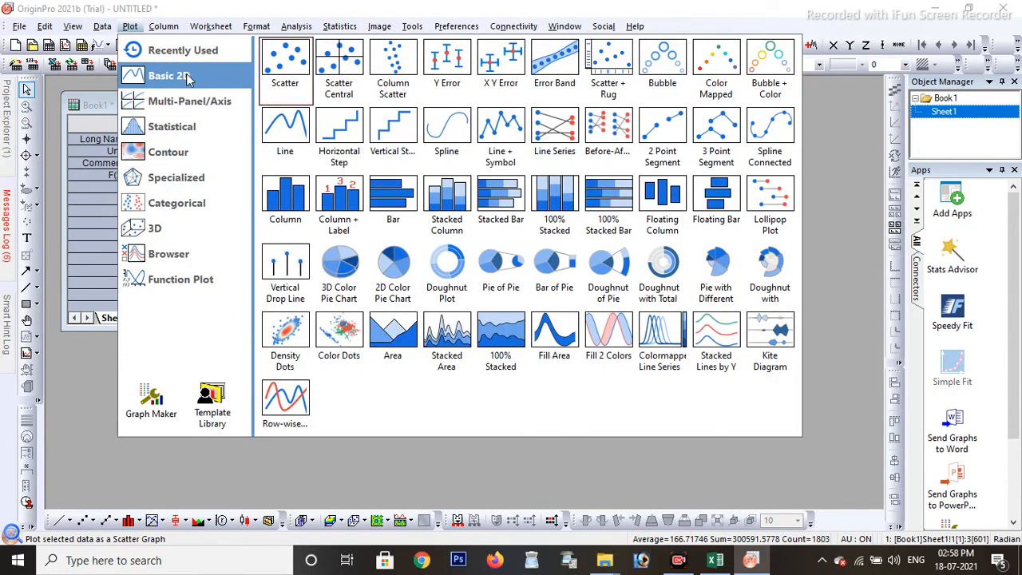
left_click(492, 146)
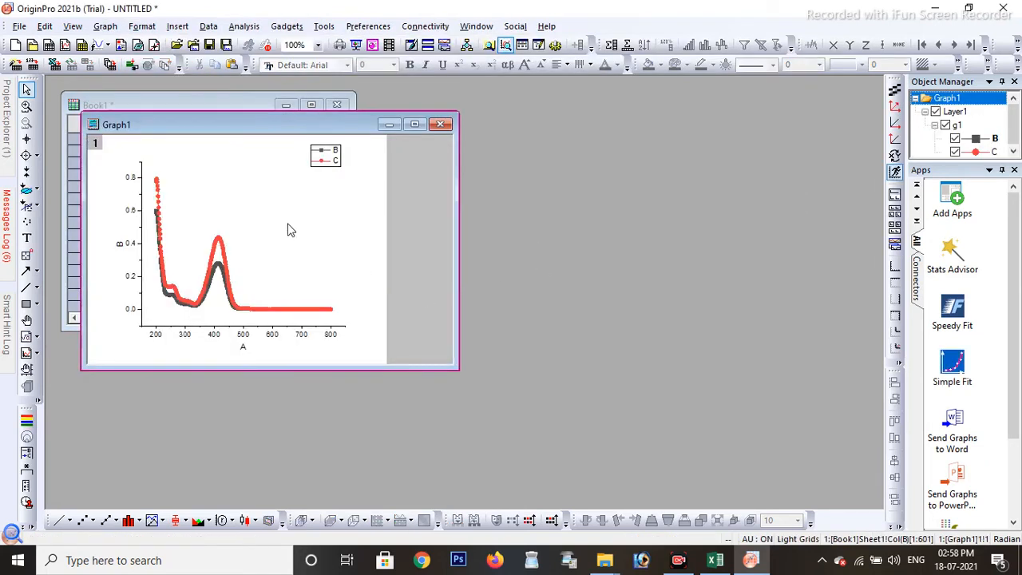
Move the graph window clear of the worksheet and delete the graph's legend.
left_click_drag(344, 126, 625, 173)
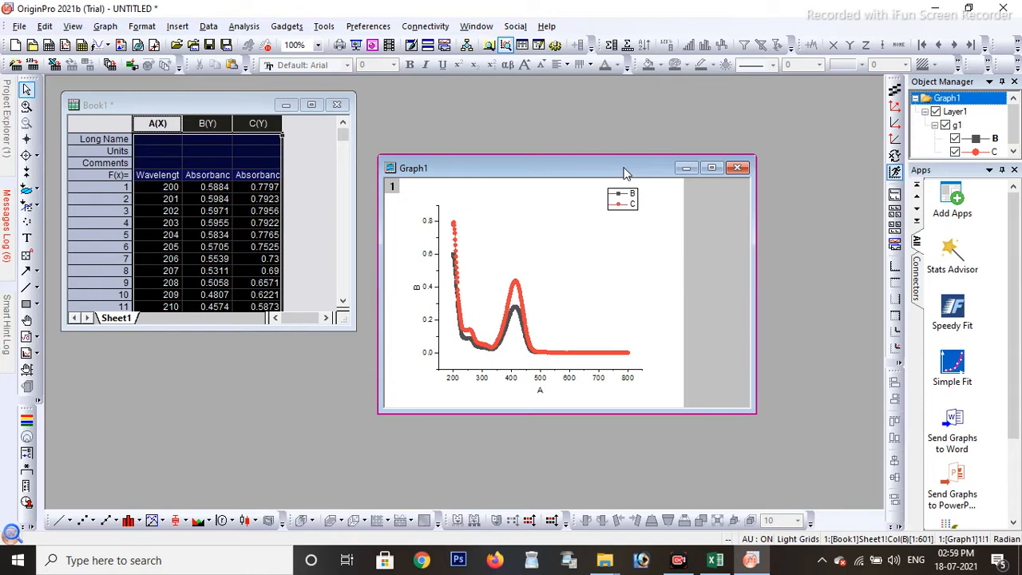
left_click_drag(599, 182, 644, 218)
key("Delete")
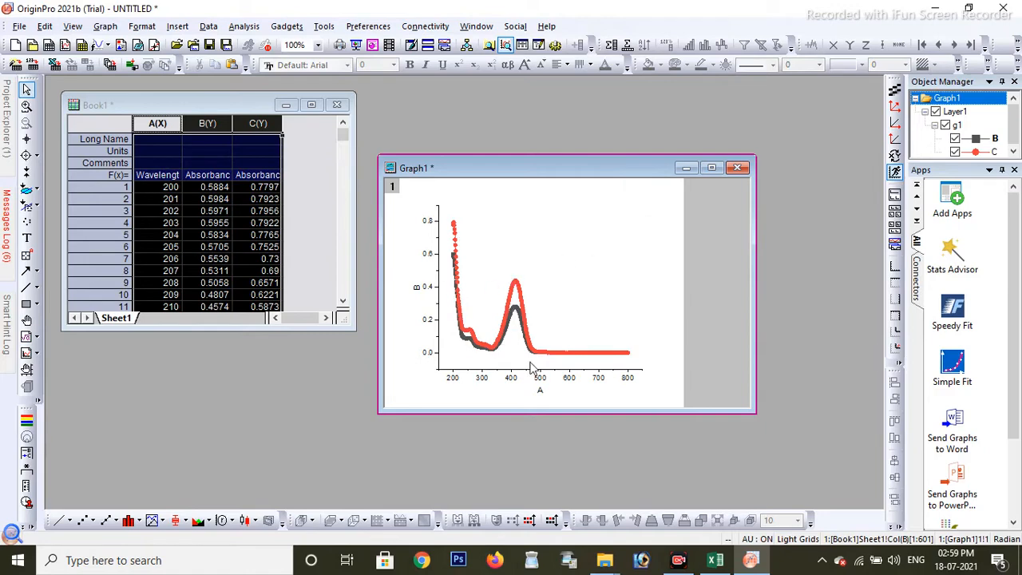
Set the graph's X axis scale to run from 300 to 550.
mouse_move(541, 355)
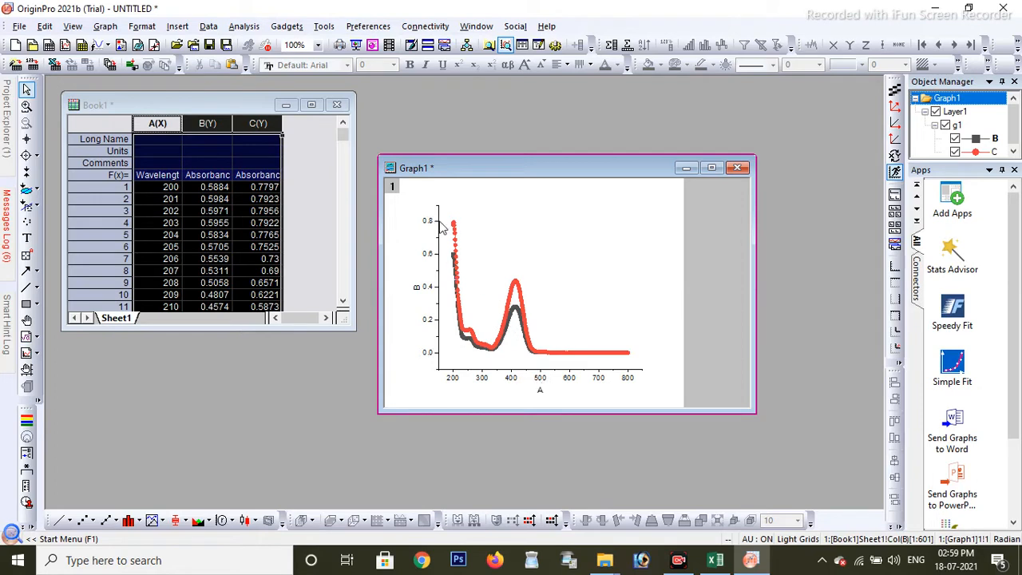
left_click(148, 31)
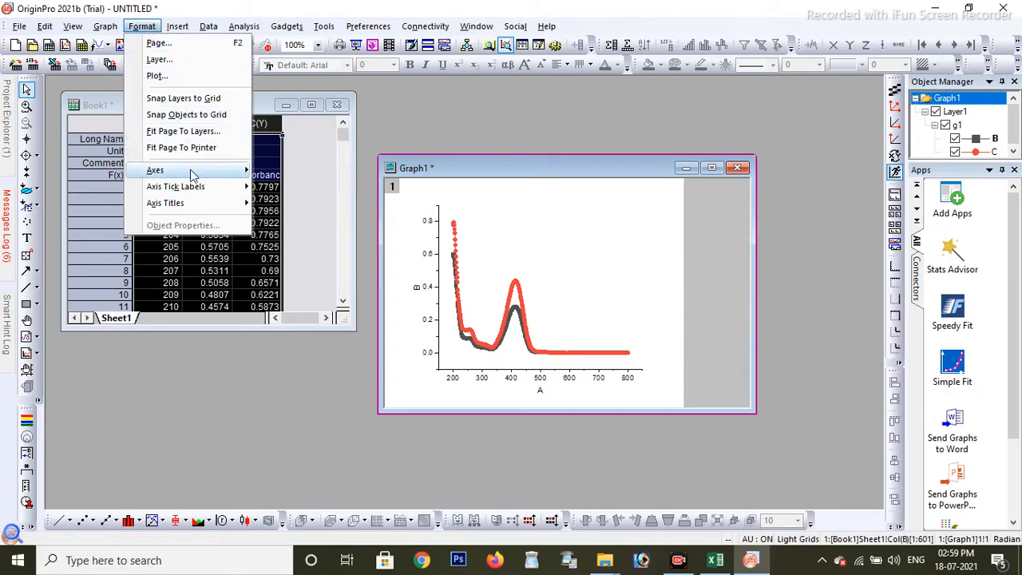
mouse_move(192, 174)
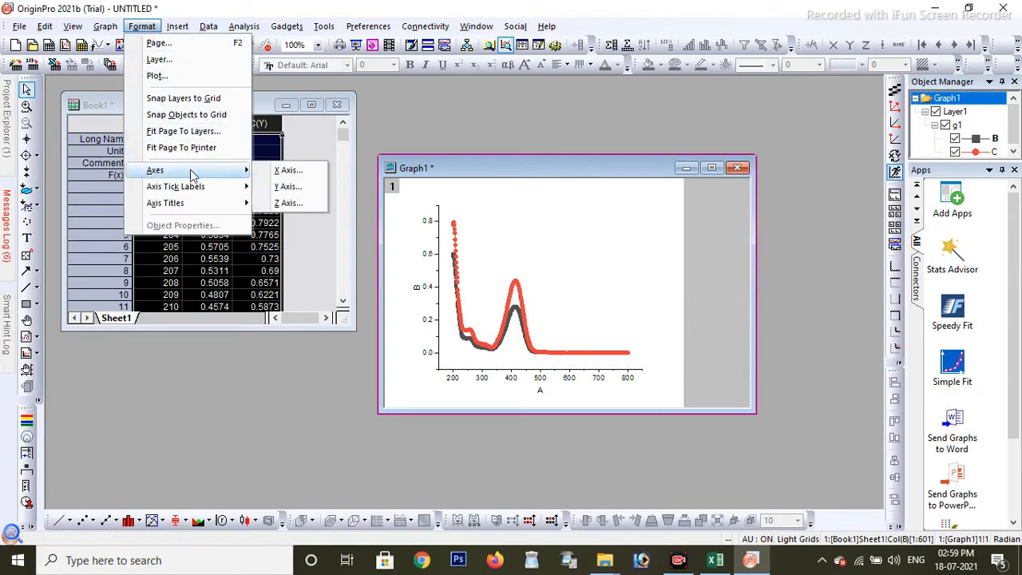
left_click(290, 177)
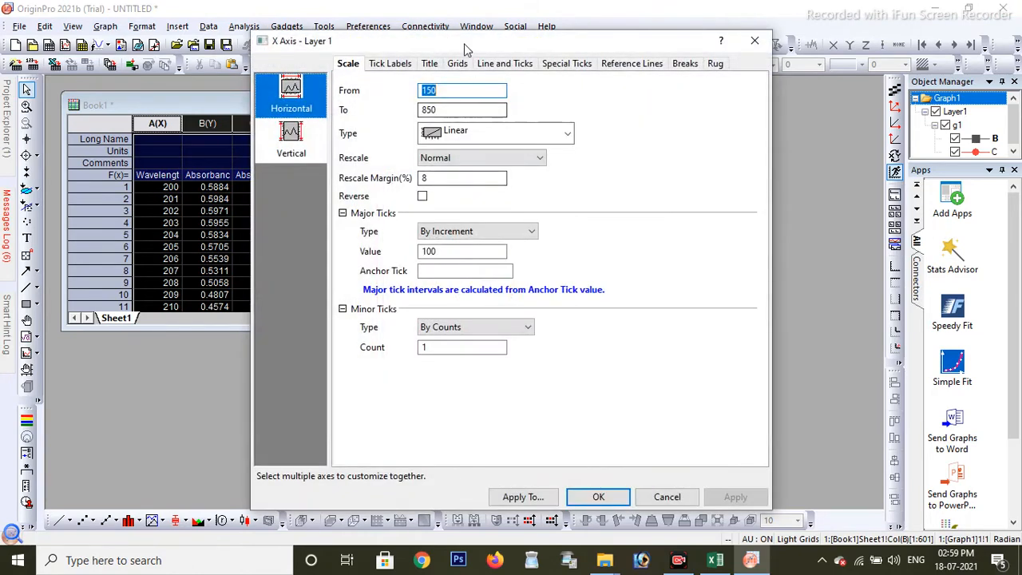
left_click_drag(412, 40, 113, 35)
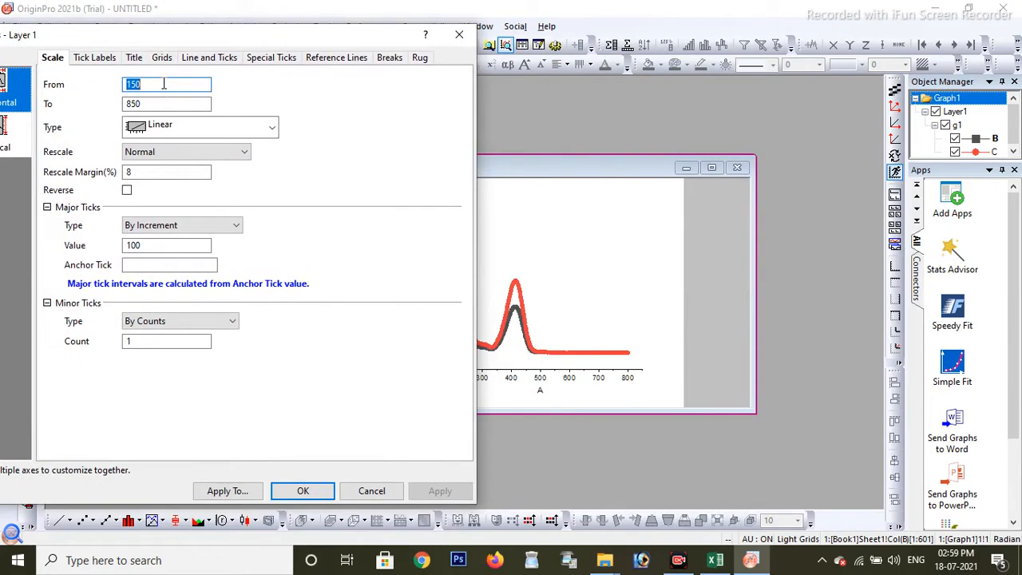
left_click(160, 87)
left_click_drag(226, 35, 357, 29)
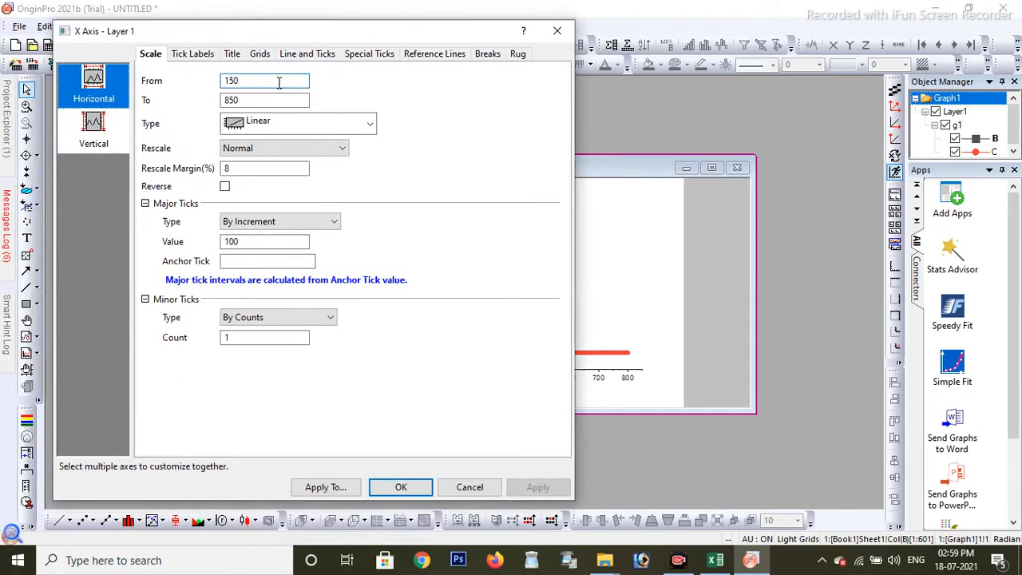
key("BackSpace")
key("BackSpace")
key("BackSpace")
type("300")
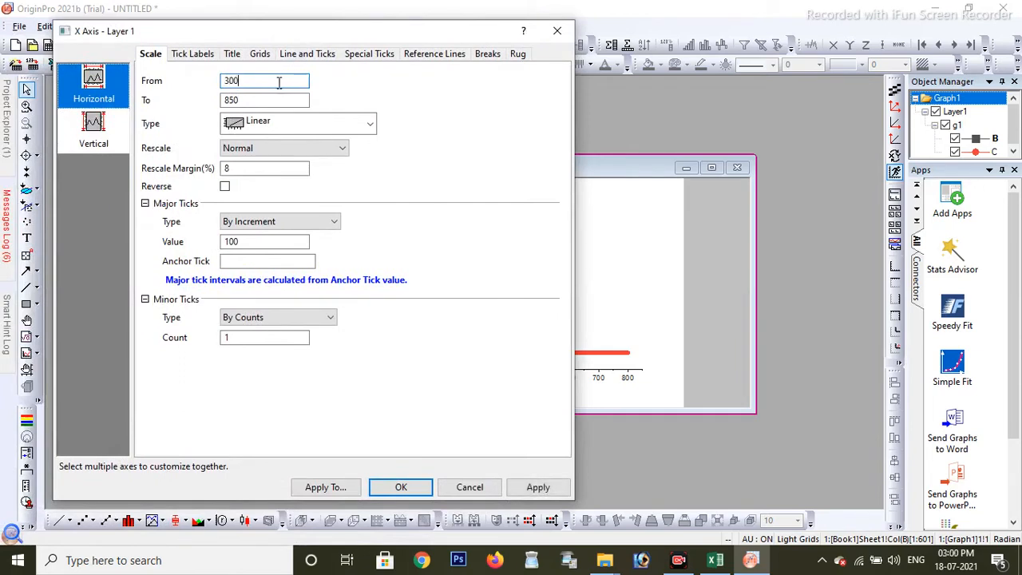
double_click(279, 100)
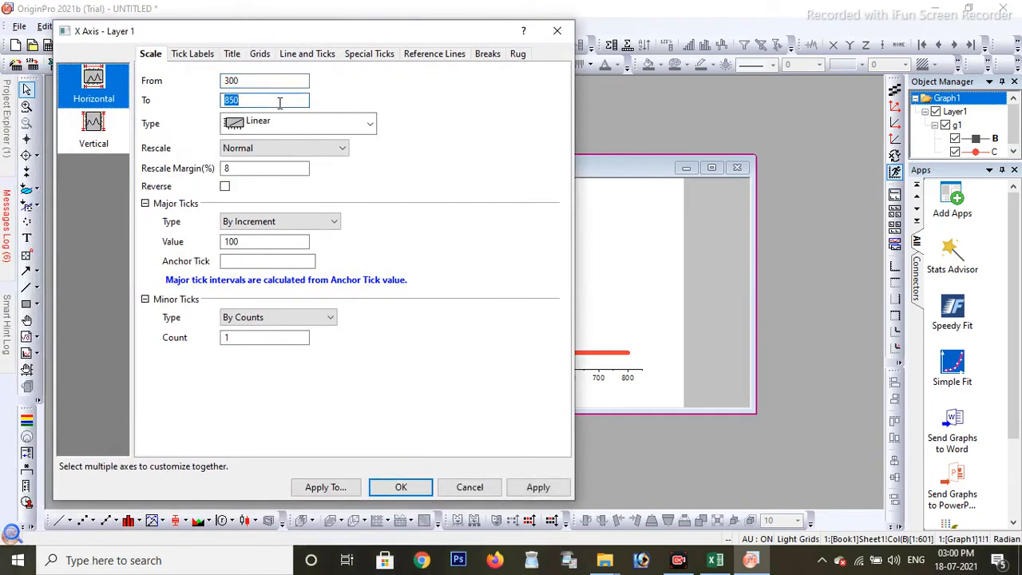
key("BackSpace")
type("550")
Set the X axis major tick increment to 50.
left_click(238, 245)
double_click(292, 243)
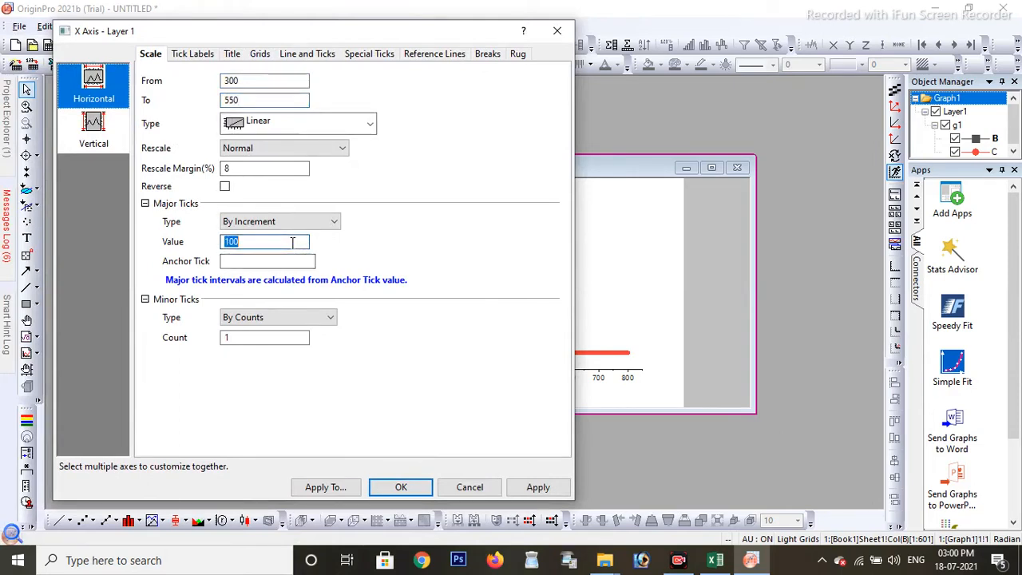
key("BackSpace")
type("50")
Replace the bottom X axis title text with "Wavelength".
left_click(230, 55)
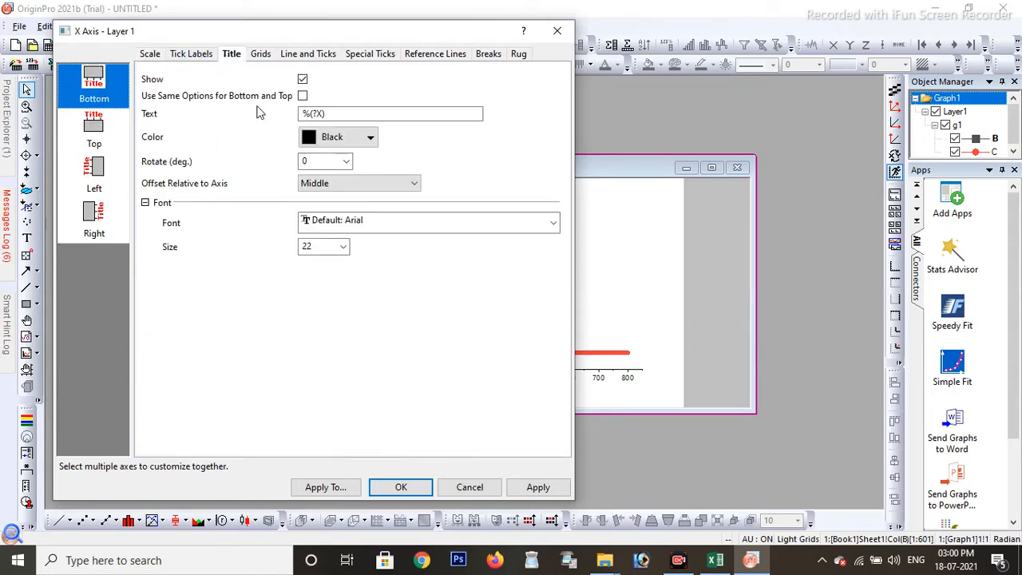
left_click(387, 113)
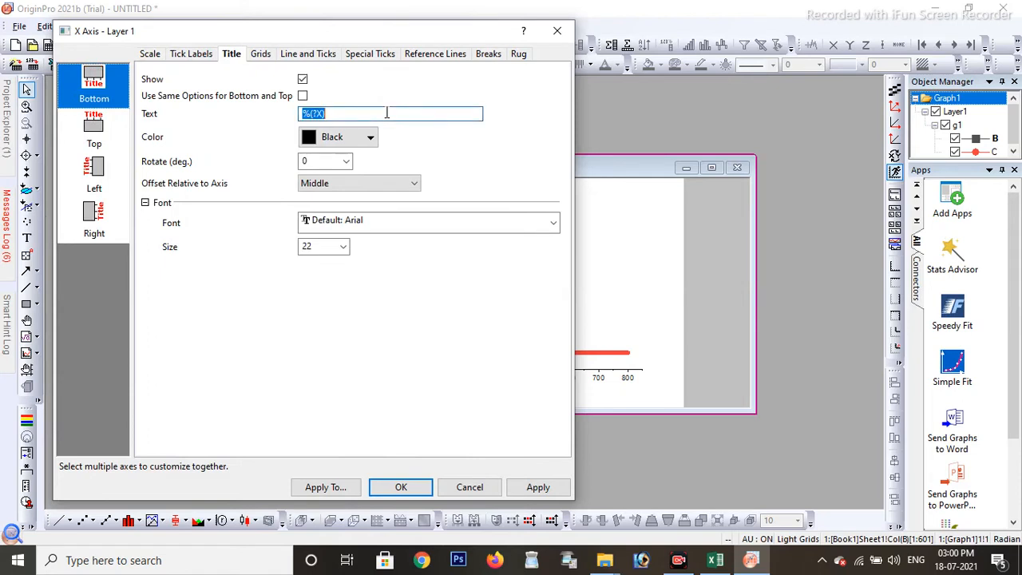
key("BackSpace")
type("Ab")
key("BackSpace")
key("BackSpace")
type("Wavelenf")
type("t")
key("BackSpace")
key("BackSpace")
type("gth")
Format the bottom axis title in red, size 28, with the Arial Rounded MT Bold font.
left_click(369, 139)
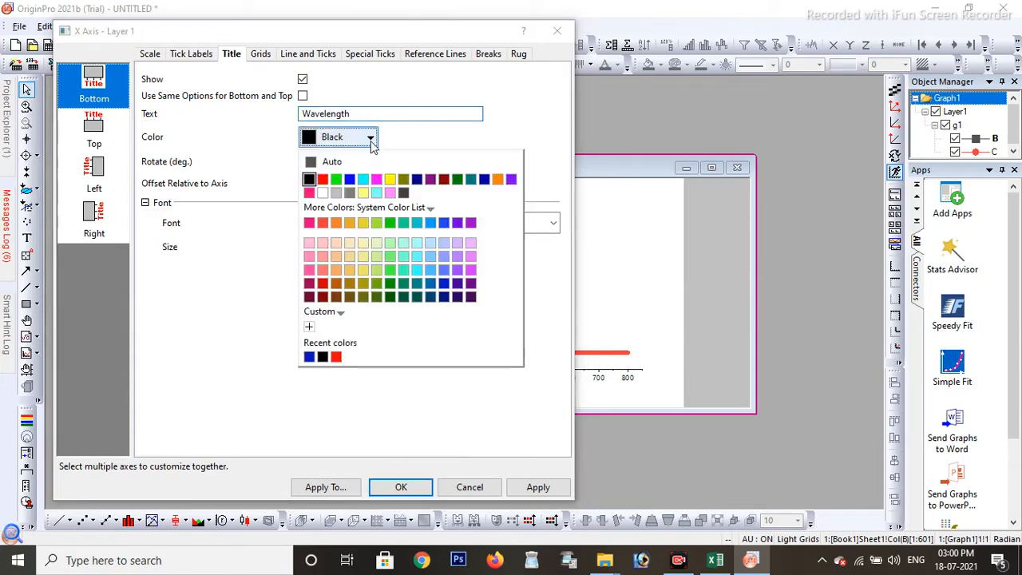
left_click(322, 179)
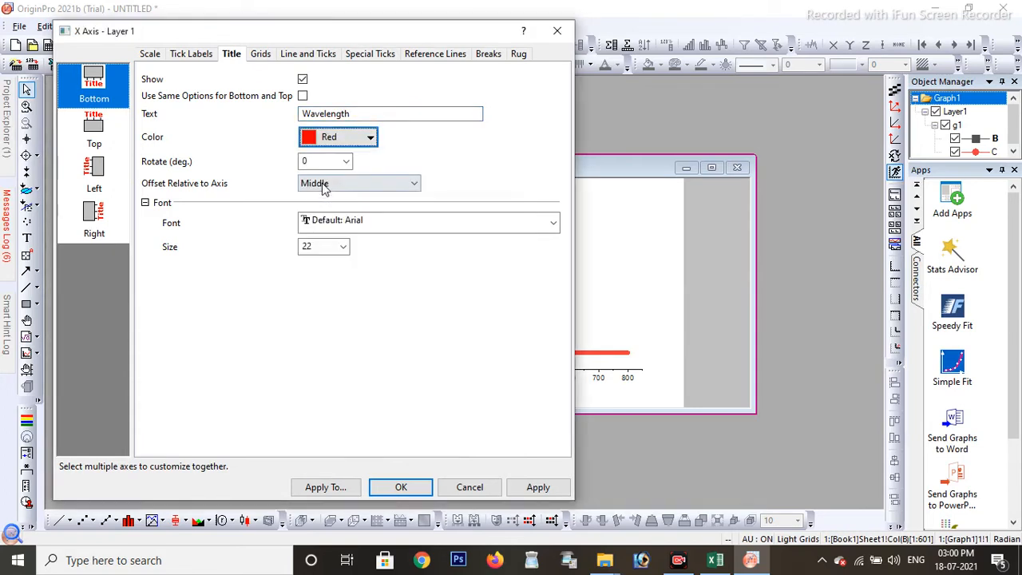
left_click(343, 248)
left_click(317, 397)
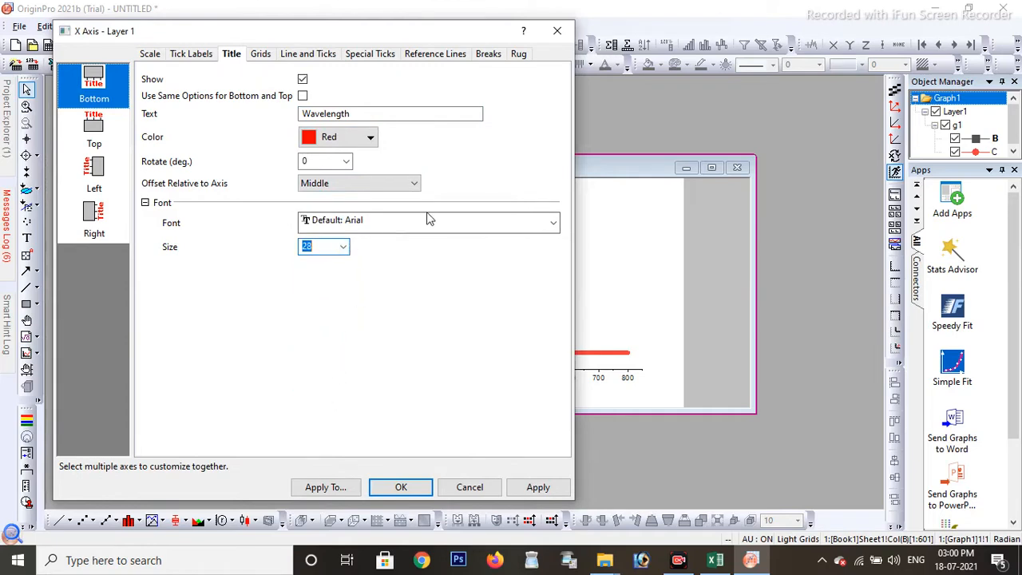
left_click(550, 225)
scroll(382, 463, "down", 5)
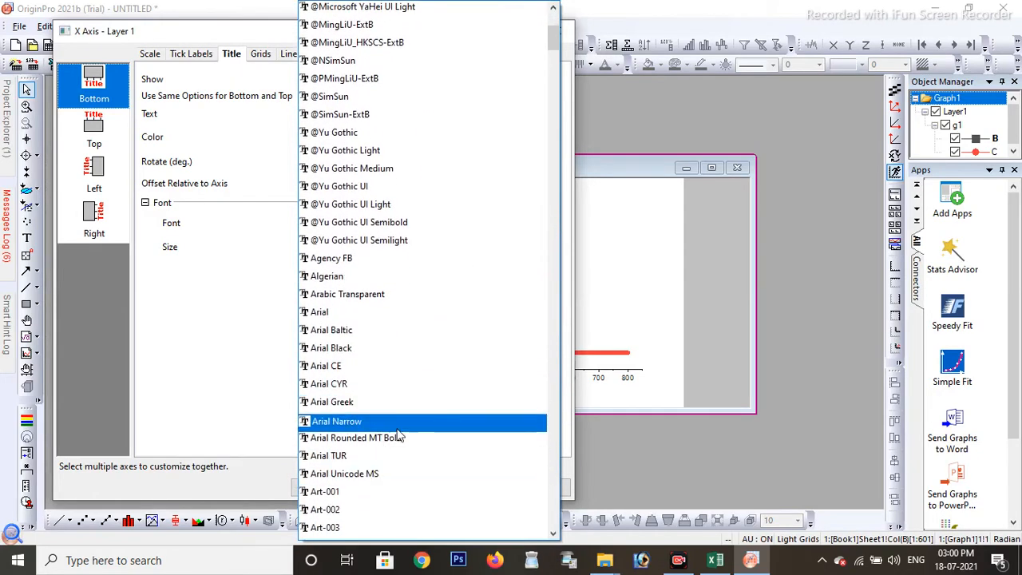
left_click(391, 441)
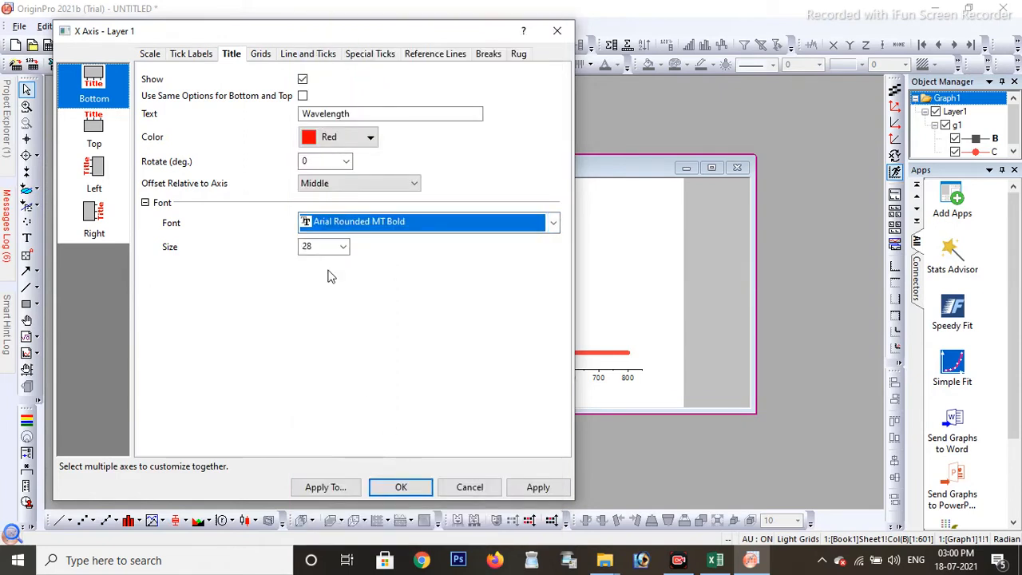
Set the bottom X axis line thickness to 5.
left_click(313, 61)
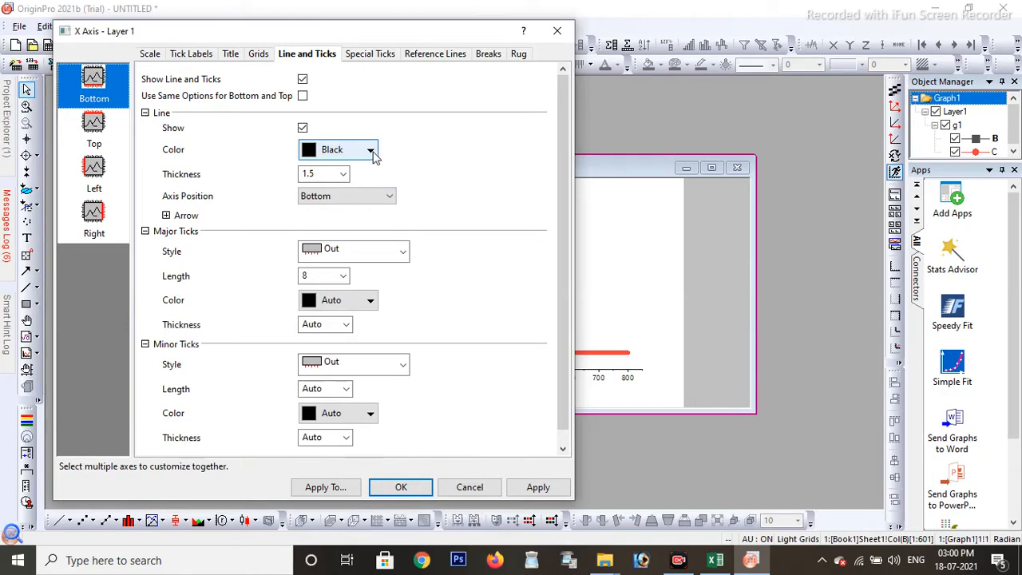
left_click(343, 174)
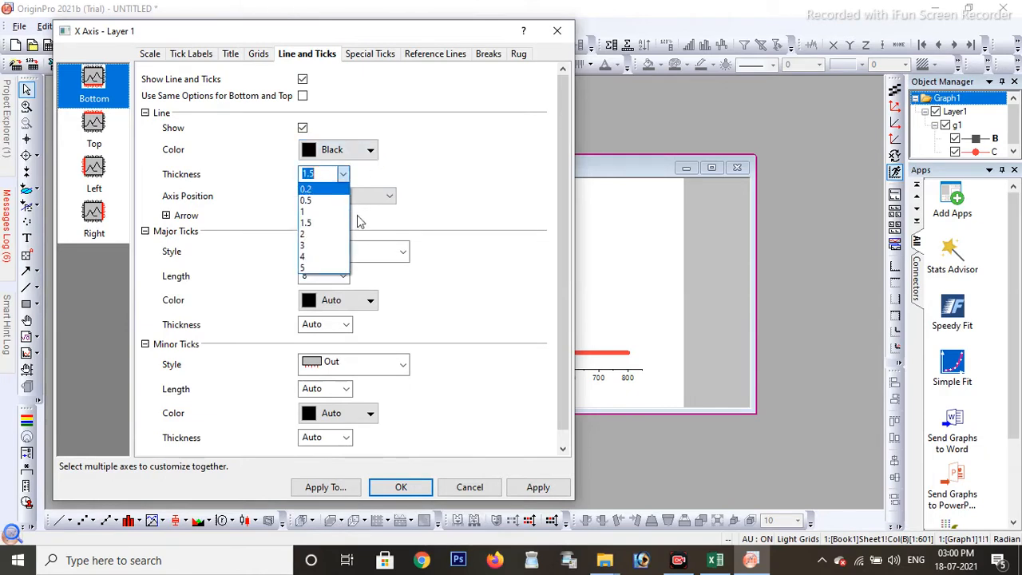
left_click(314, 269)
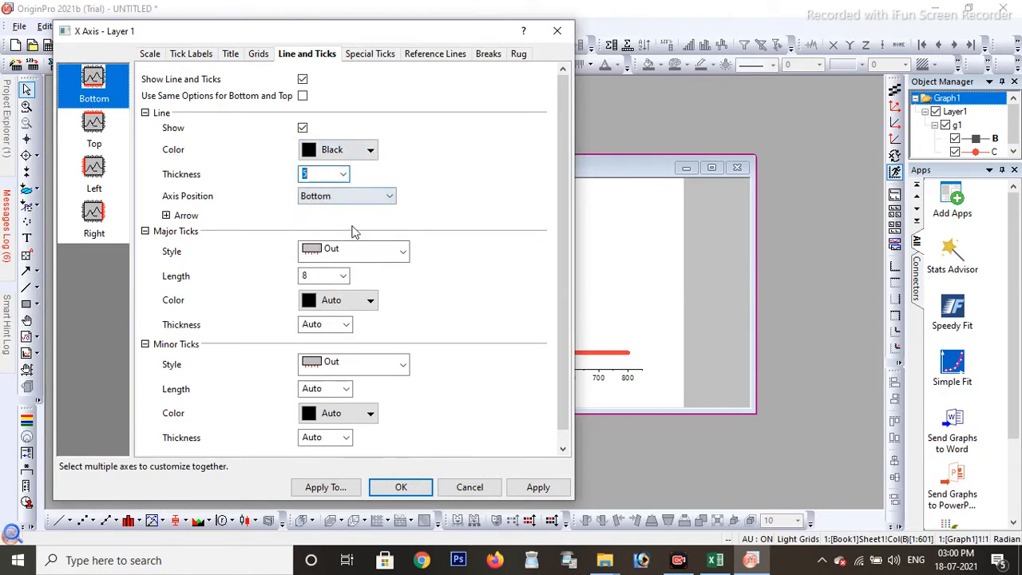
Set the bottom X axis major tick length to 10 and its major tick color to dark blue #001080.
left_click(342, 275)
left_click(318, 332)
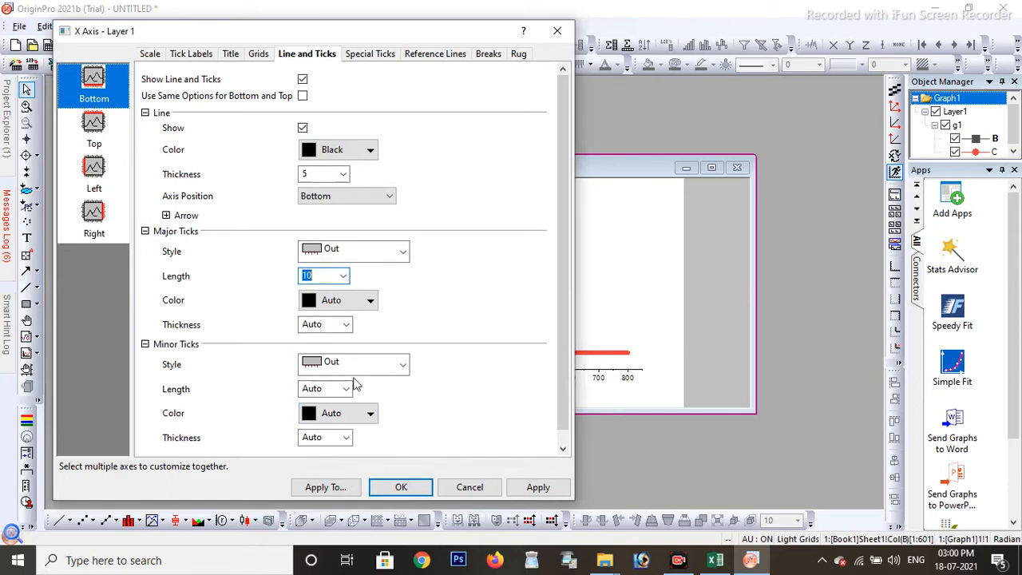
left_click(369, 300)
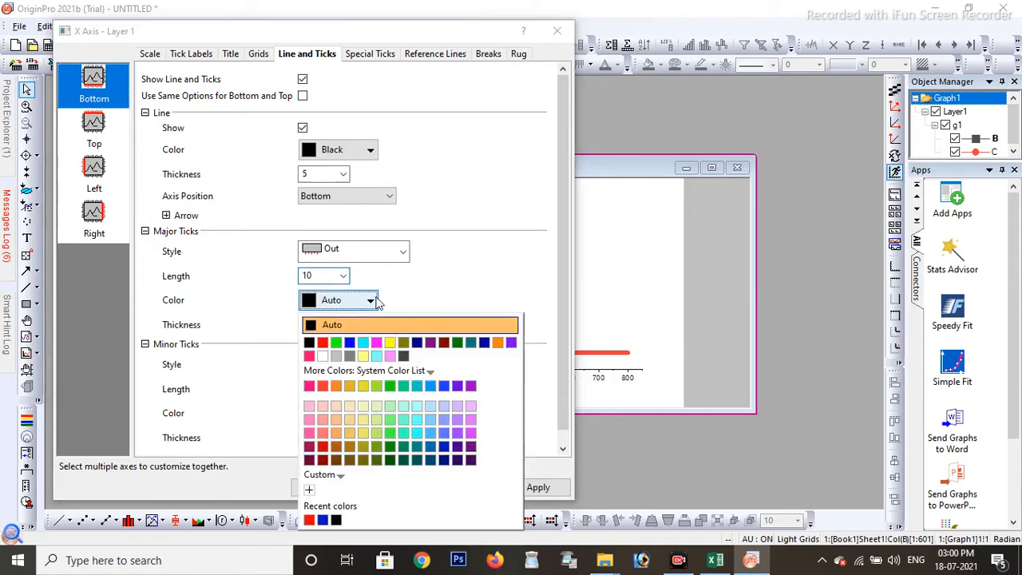
left_click(457, 461)
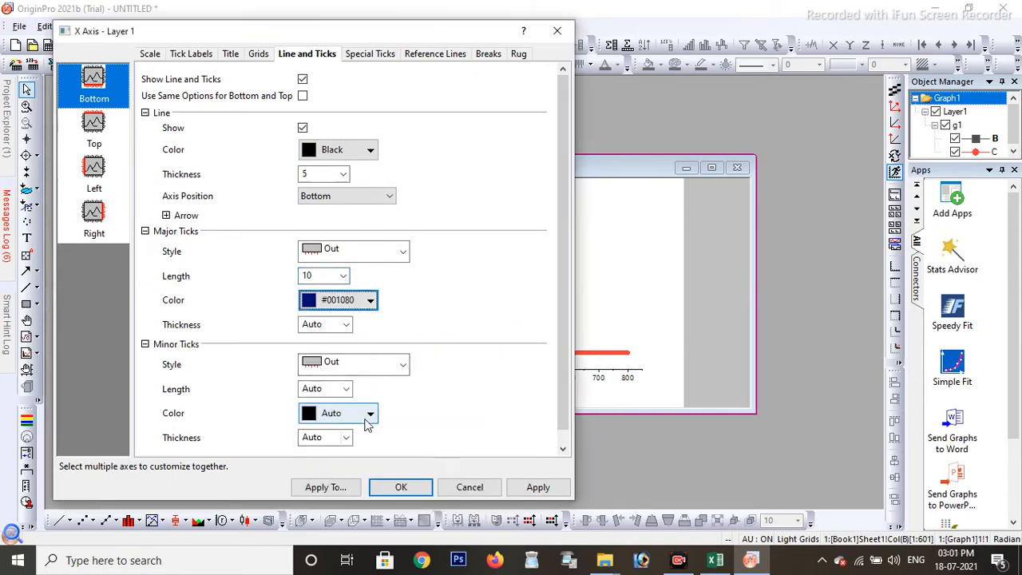
Set the X axis minor tick count to 0 and apply the axis settings to the graph.
left_click(187, 59)
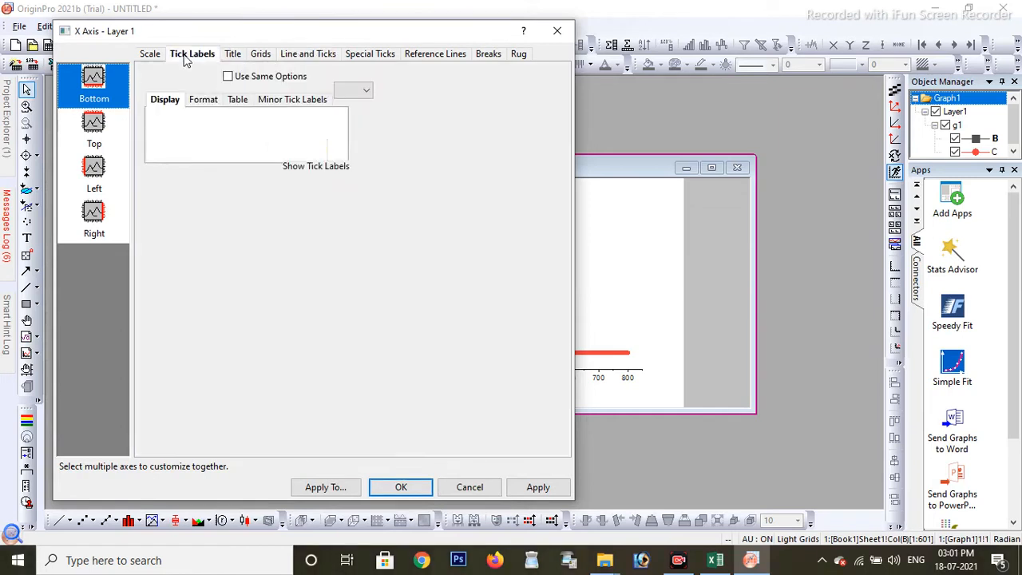
left_click(242, 59)
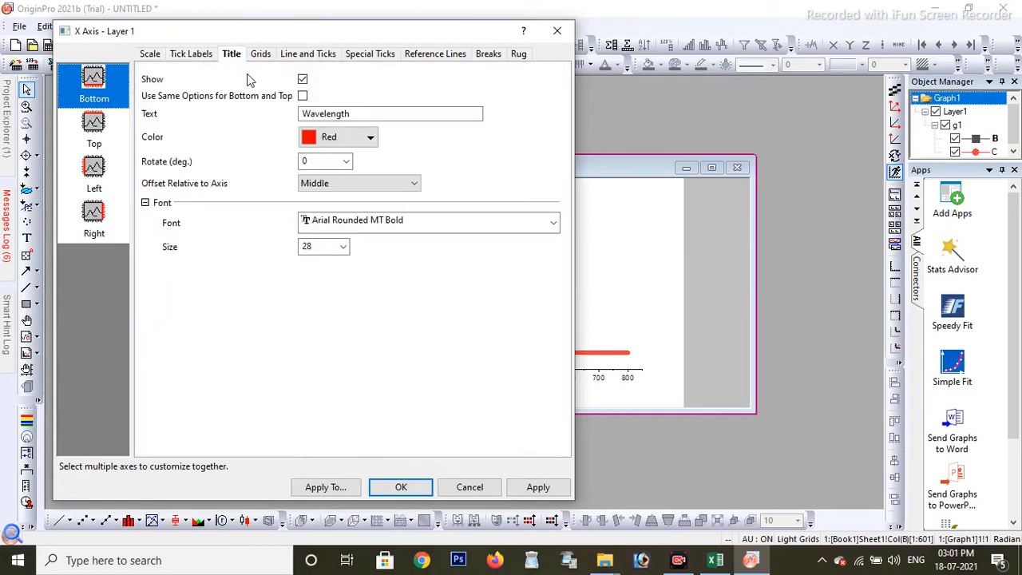
left_click(171, 59)
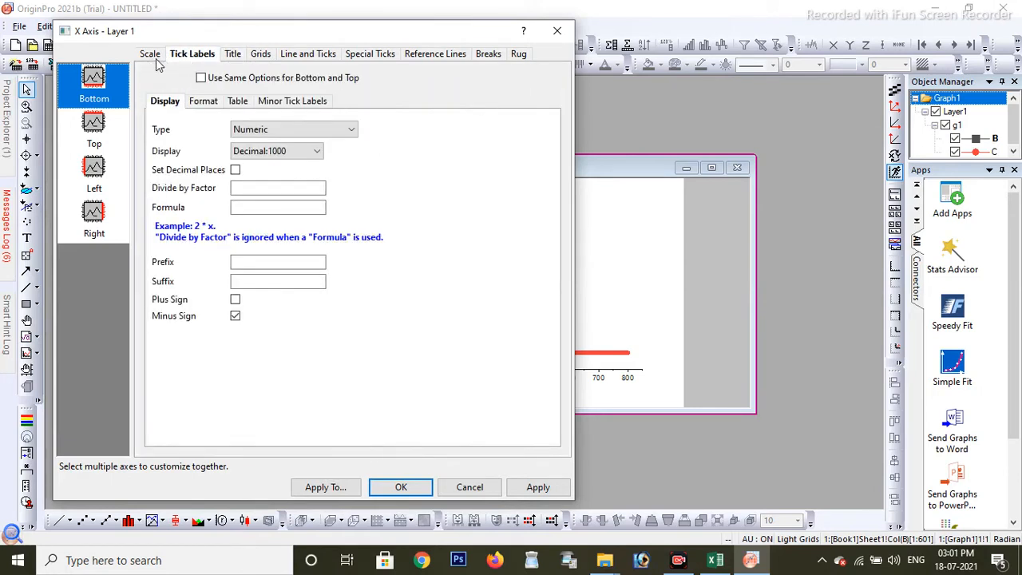
left_click(149, 55)
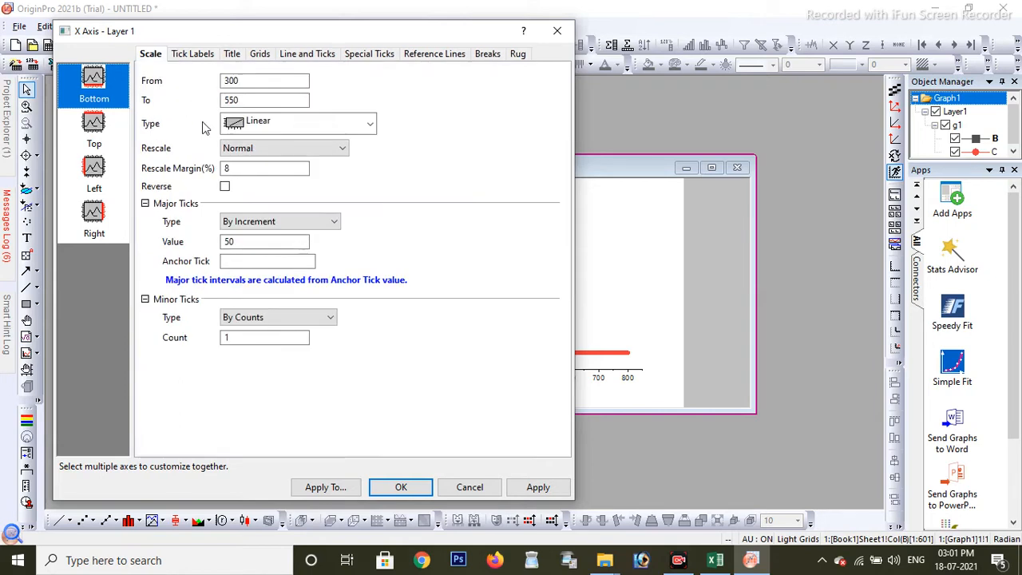
double_click(261, 337)
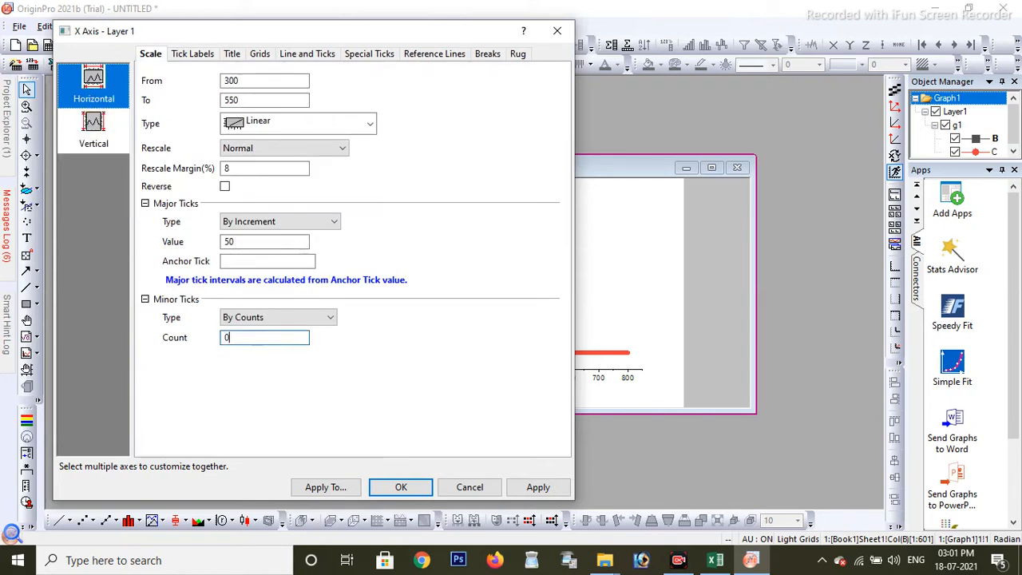
left_click(306, 53)
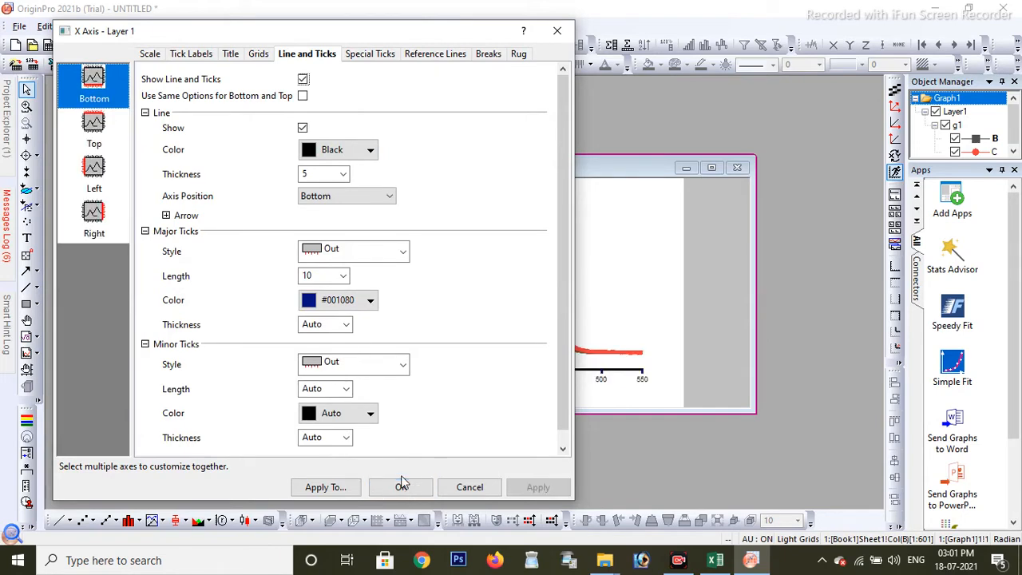
left_click(402, 483)
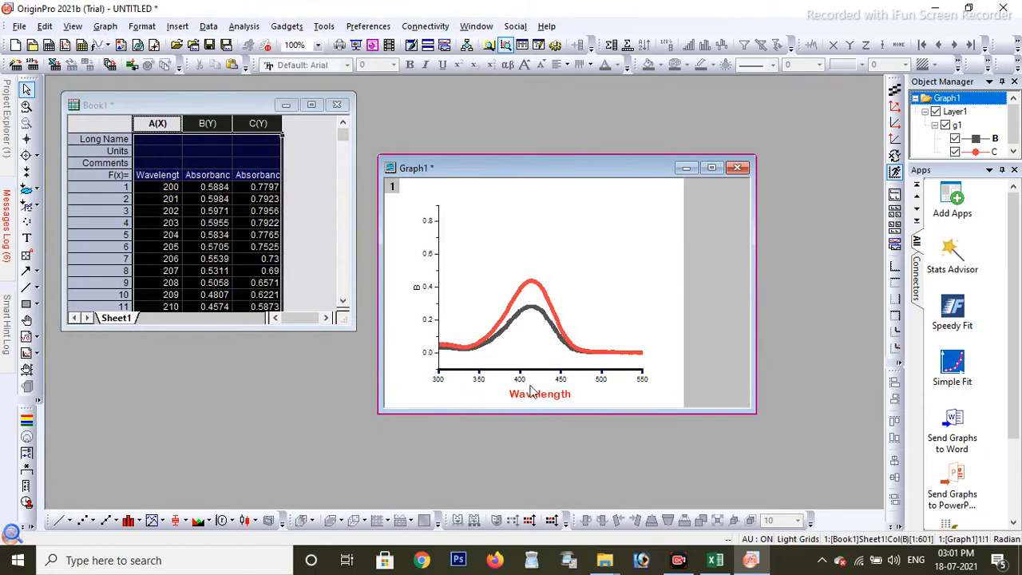
Review the X axis settings for scale, line and ticks, special ticks, reference lines, rug, grids and title.
left_click(152, 32)
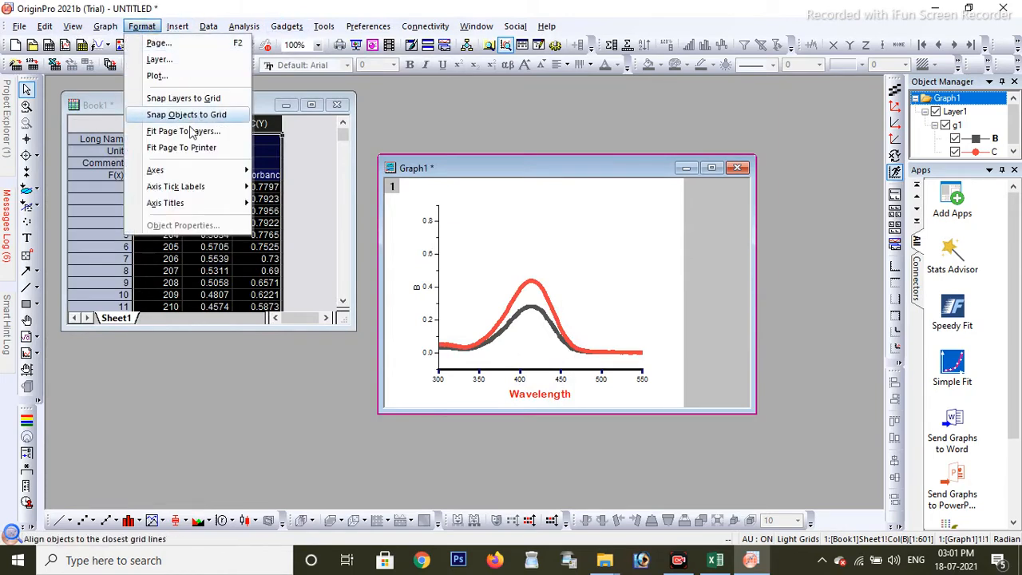
mouse_move(175, 174)
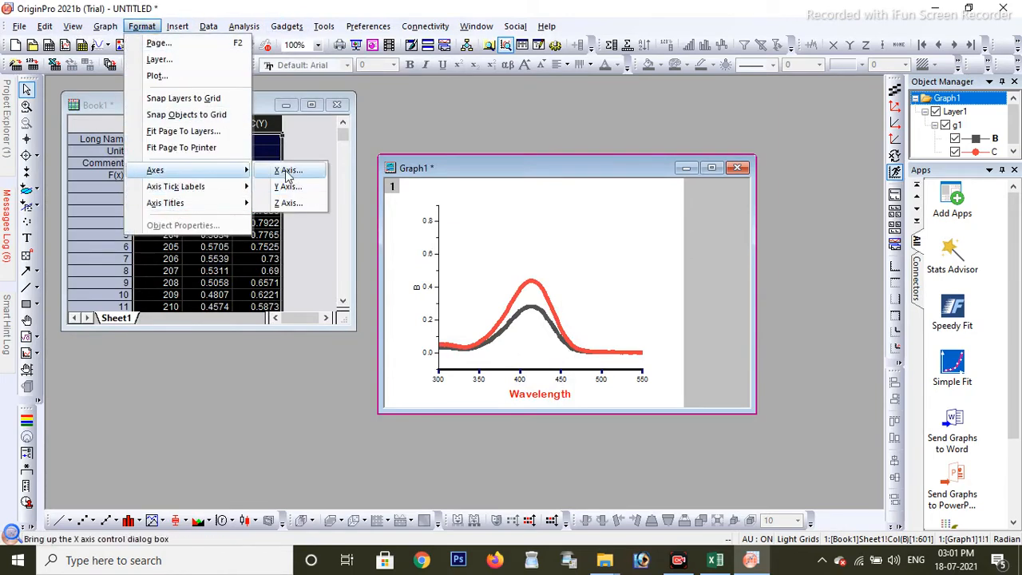
left_click(287, 176)
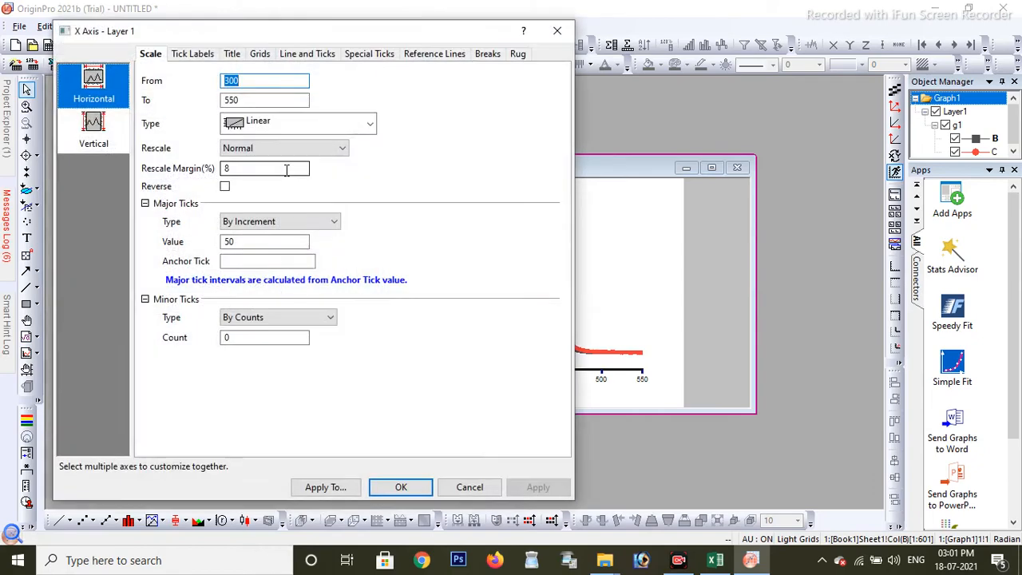
left_click(296, 58)
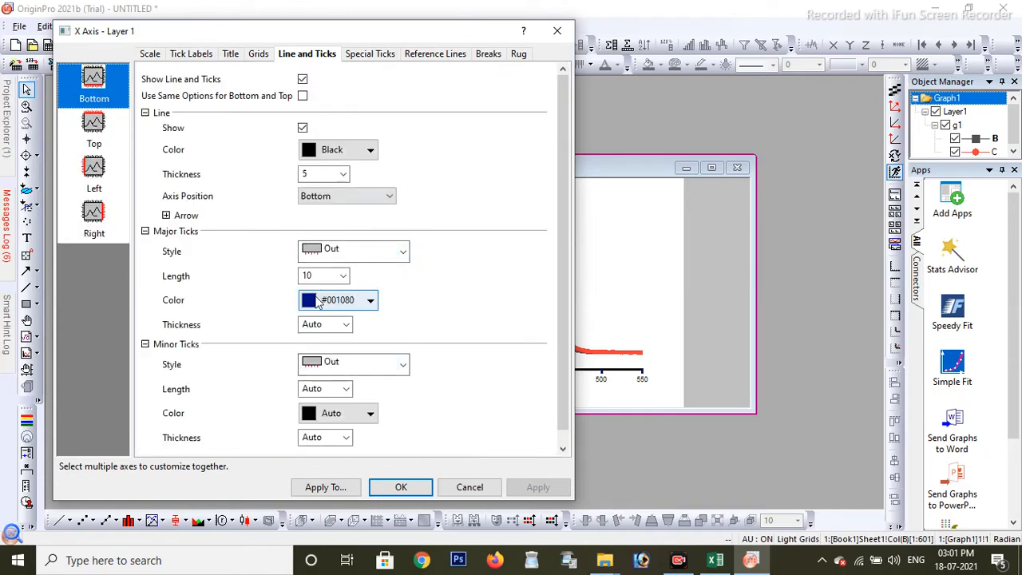
scroll(324, 305, "down", 1)
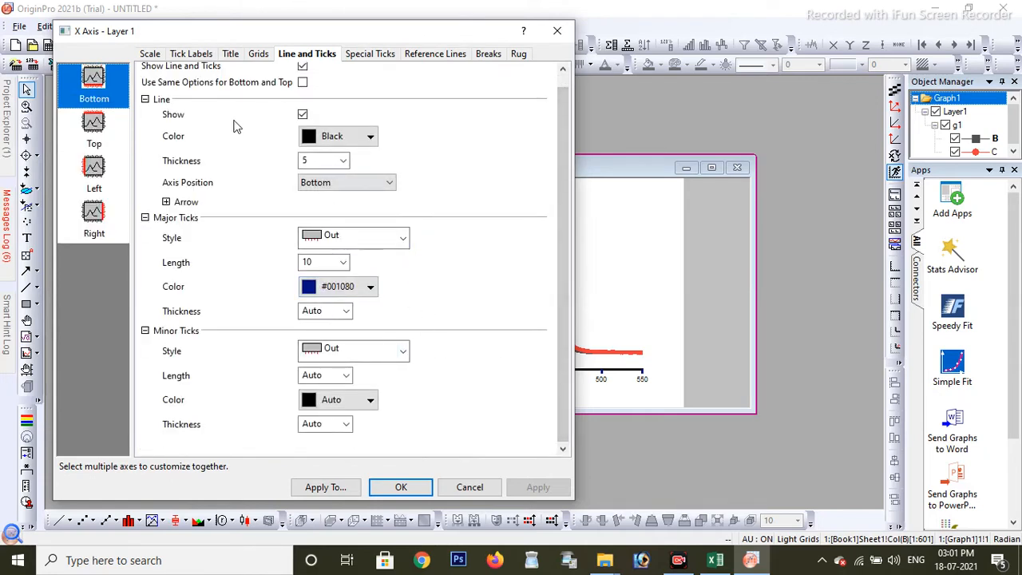
scroll(235, 180, "up", 1)
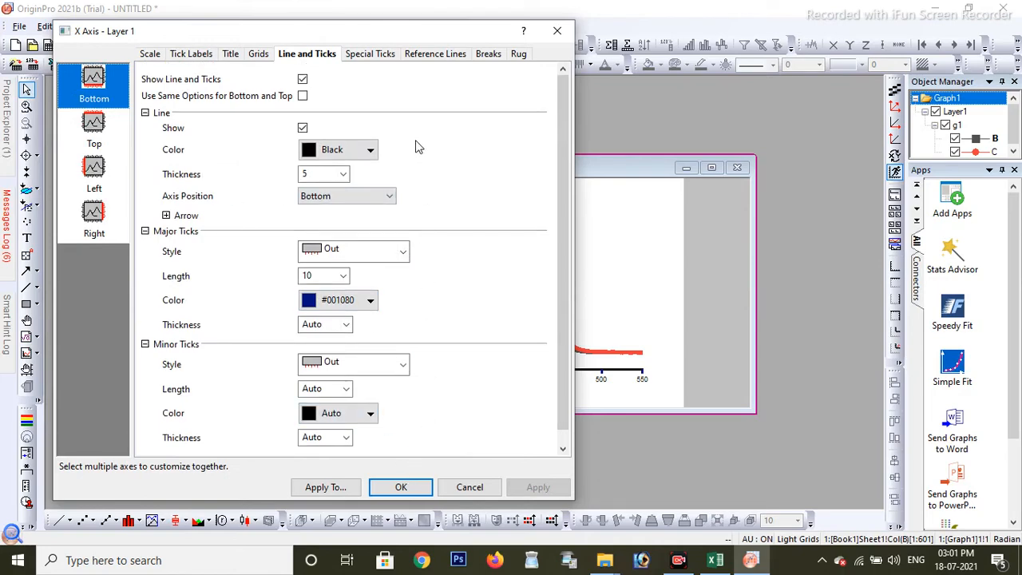
left_click(379, 56)
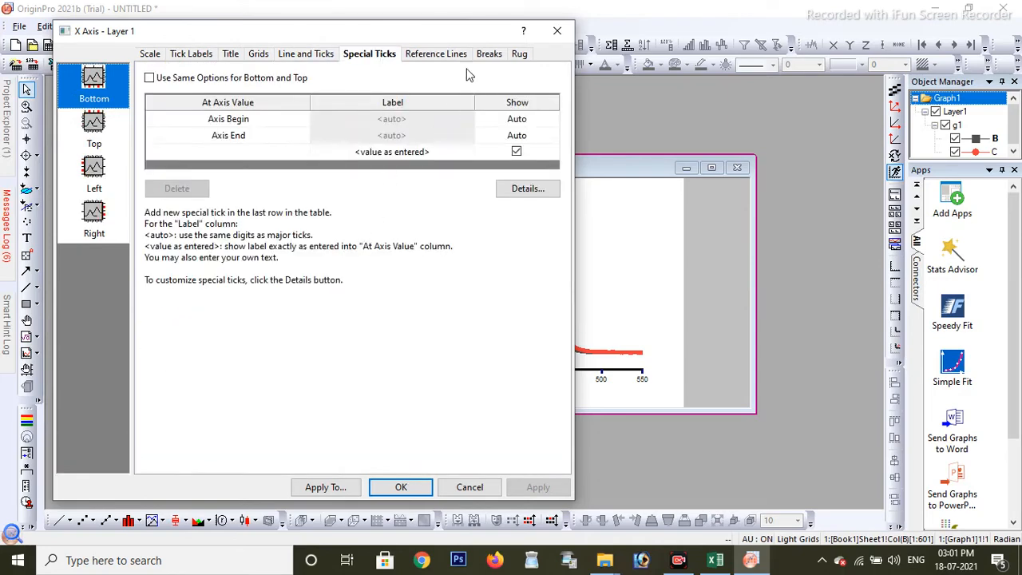
left_click(450, 55)
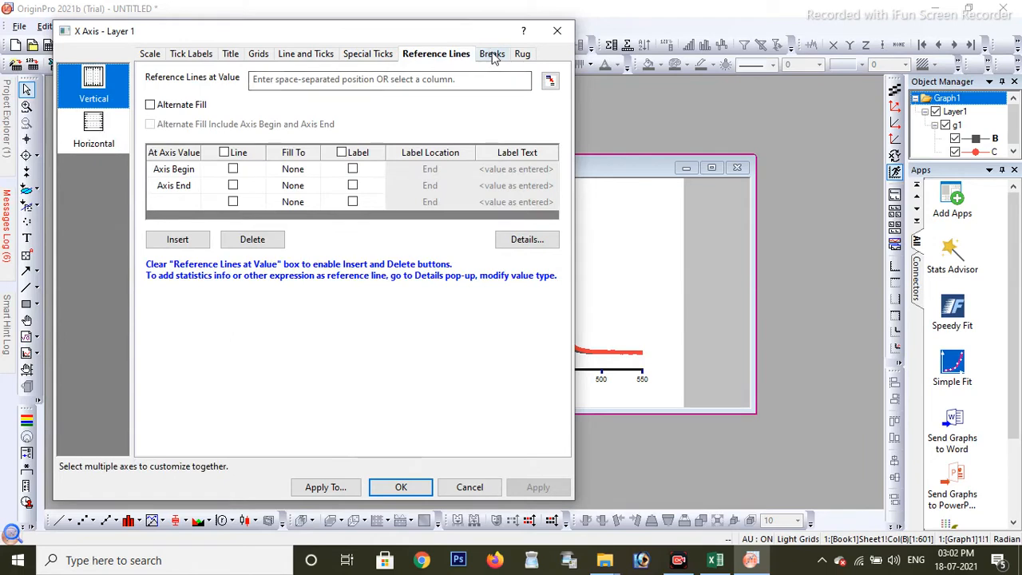
left_click(489, 54)
left_click(519, 54)
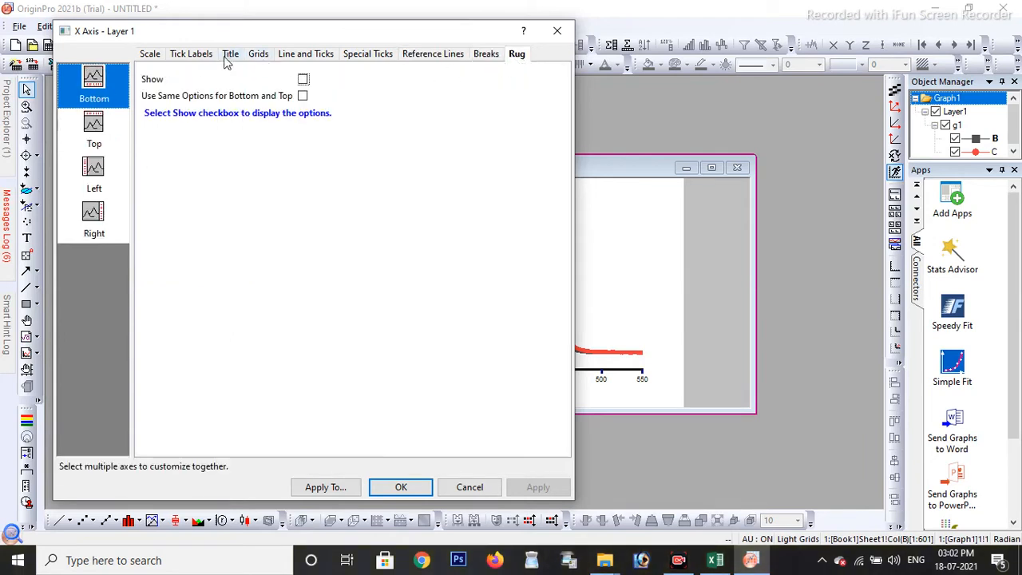
left_click(233, 55)
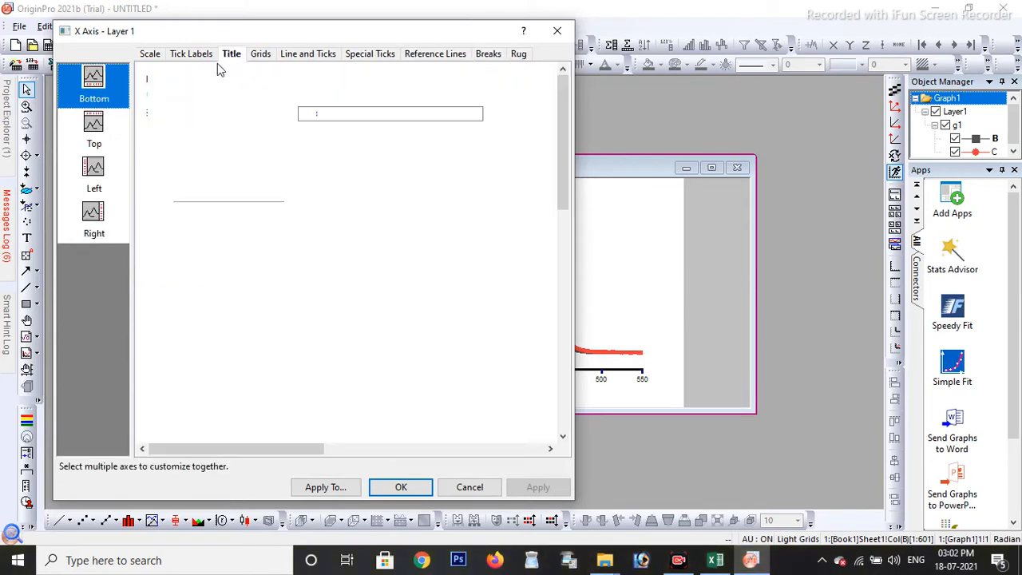
left_click(334, 54)
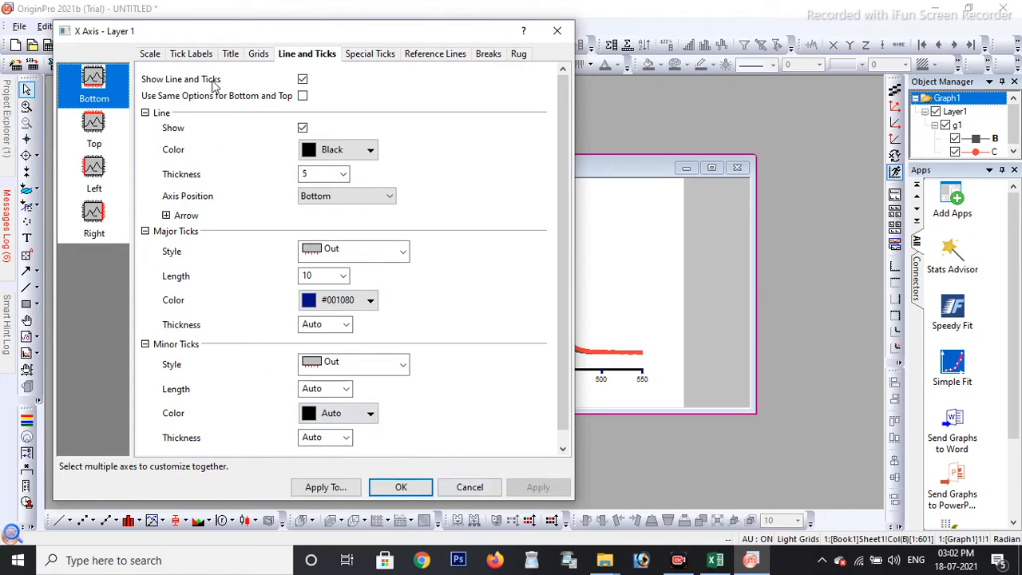
left_click(258, 57)
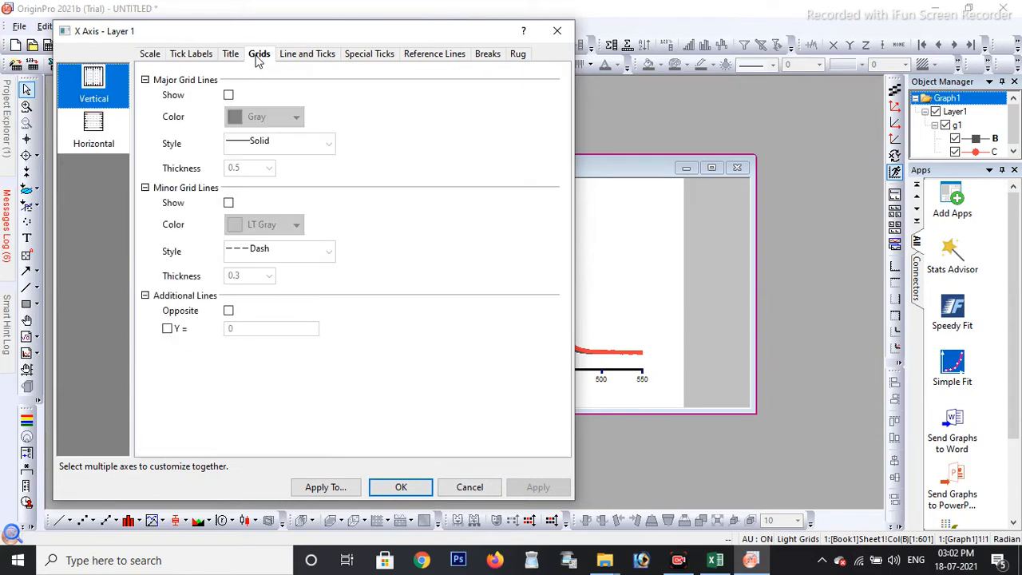
left_click(233, 57)
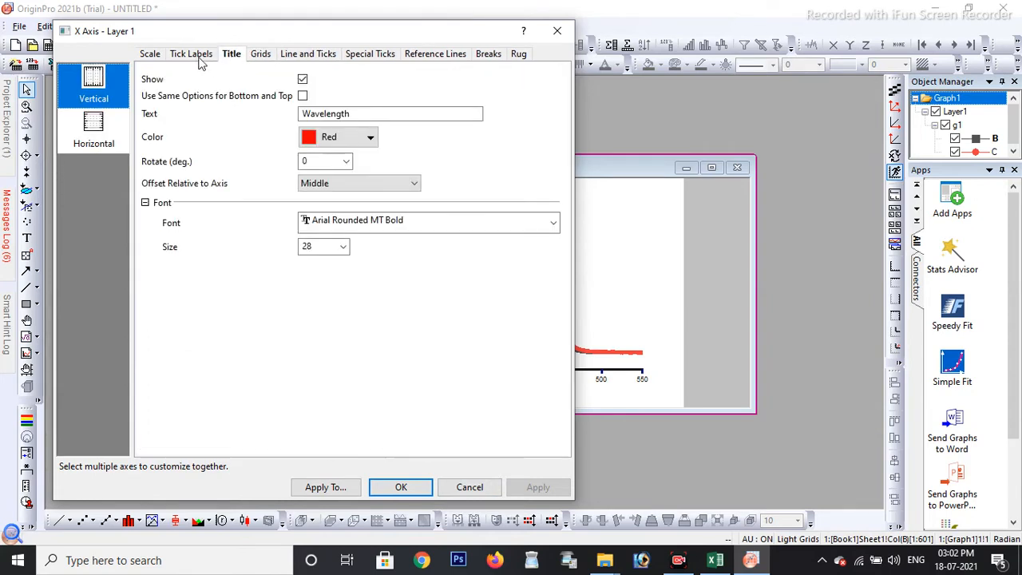
left_click(199, 58)
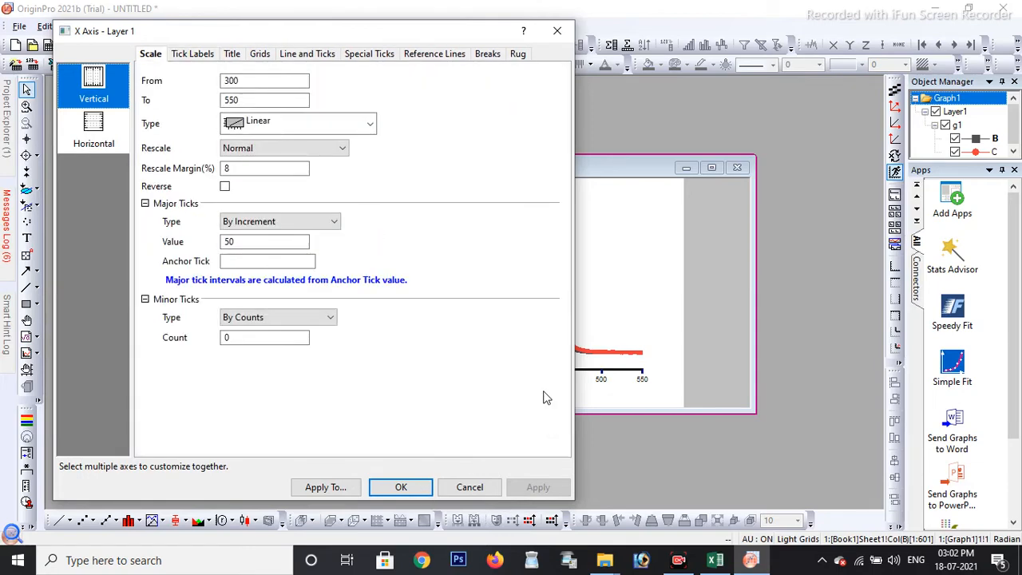
left_click(557, 30)
left_click(546, 26)
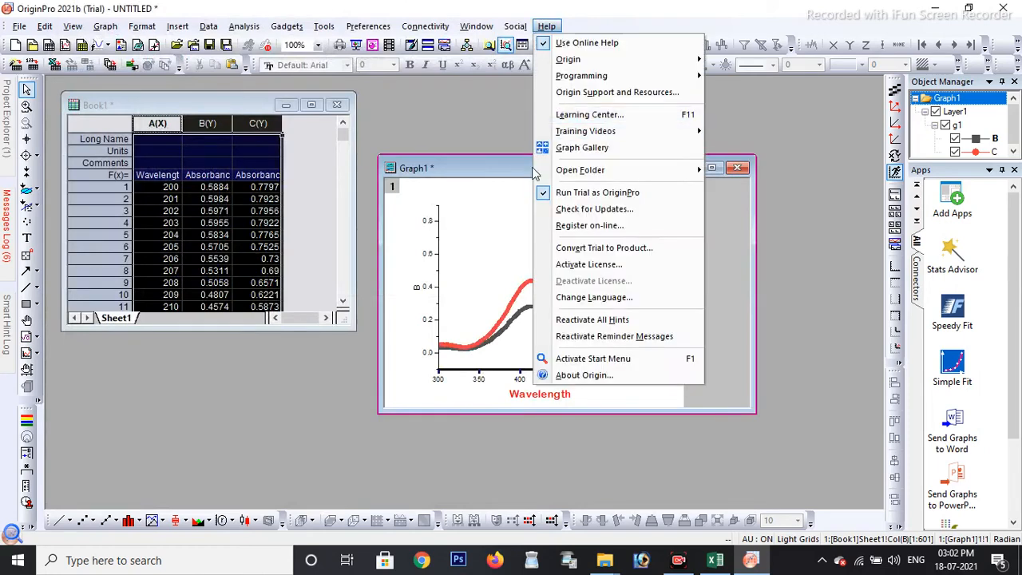
left_click(458, 112)
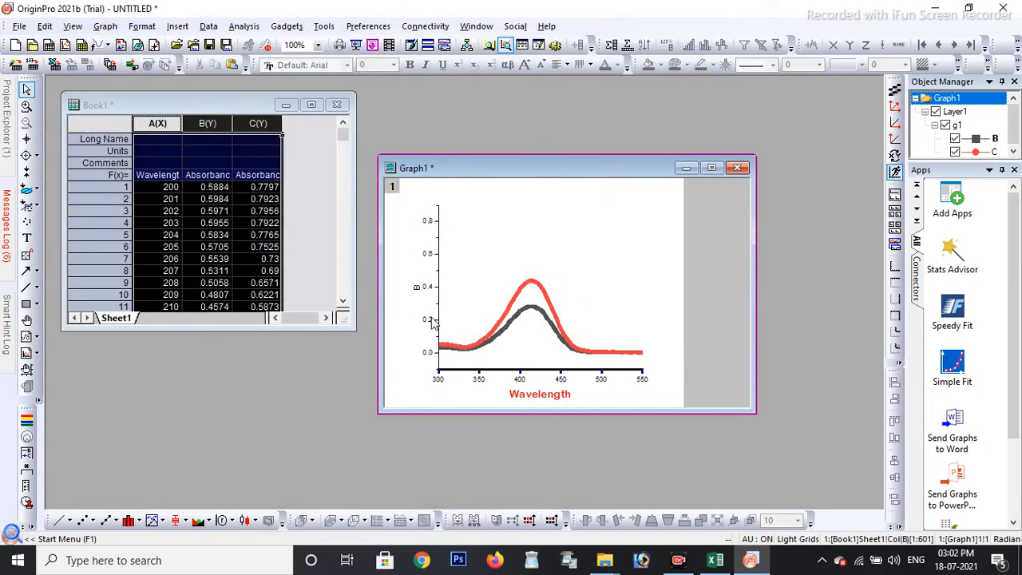
Set the Y axis scale from 0 to 0.5 and edit its major tick increment.
left_click(141, 26)
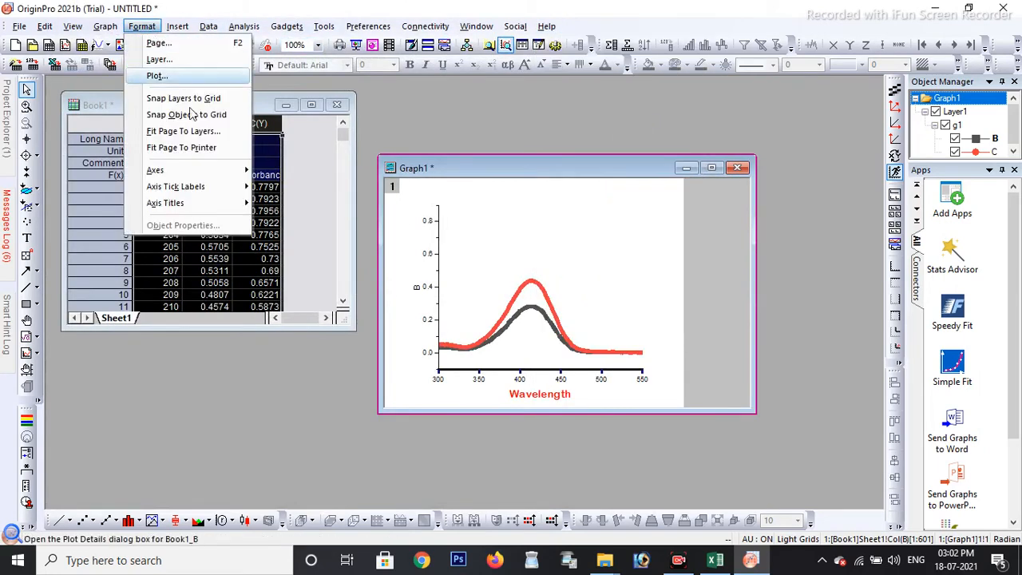
mouse_move(171, 172)
left_click(269, 188)
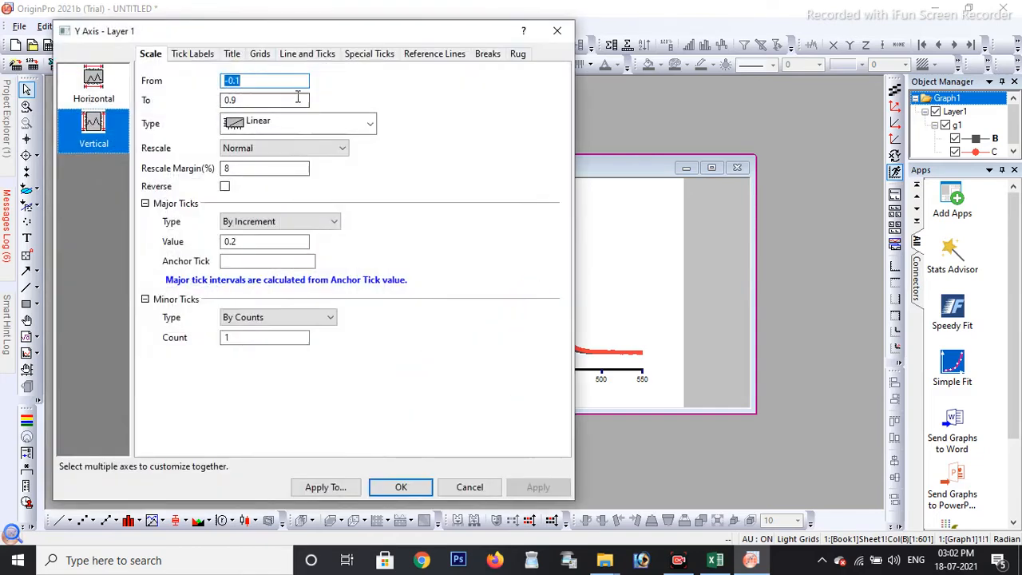
key("BackSpace")
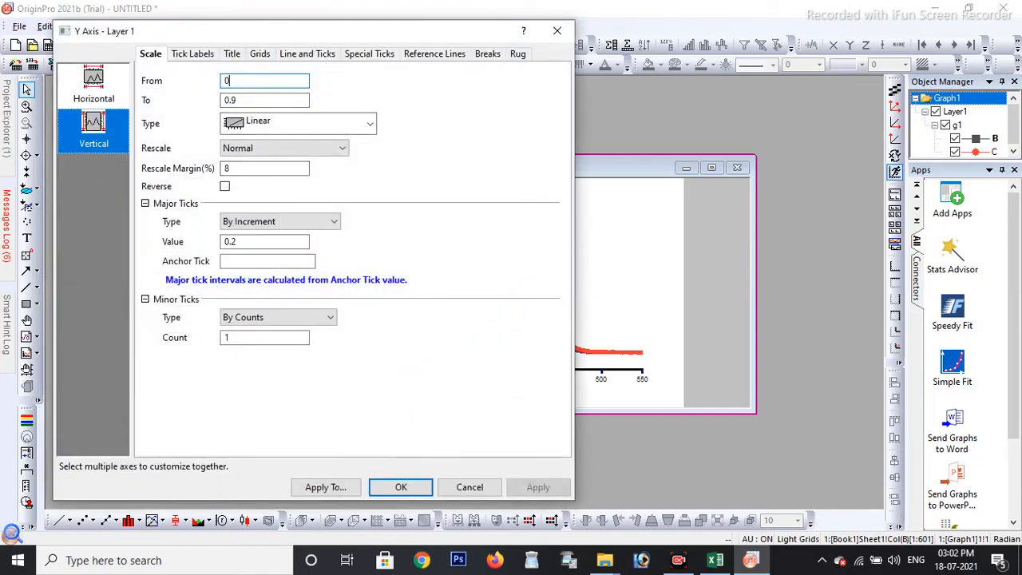
double_click(292, 100)
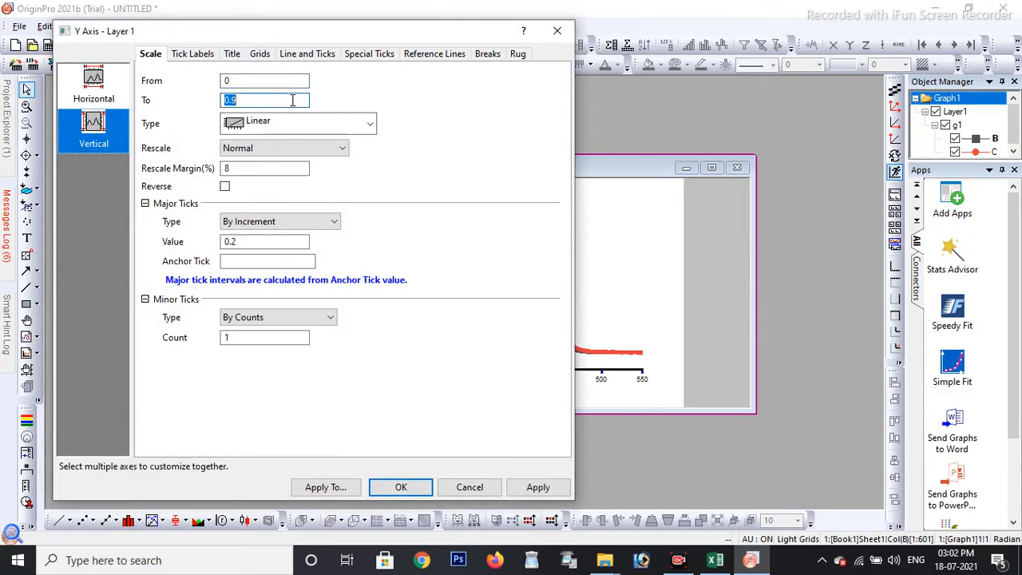
left_click_drag(322, 22, 339, 73)
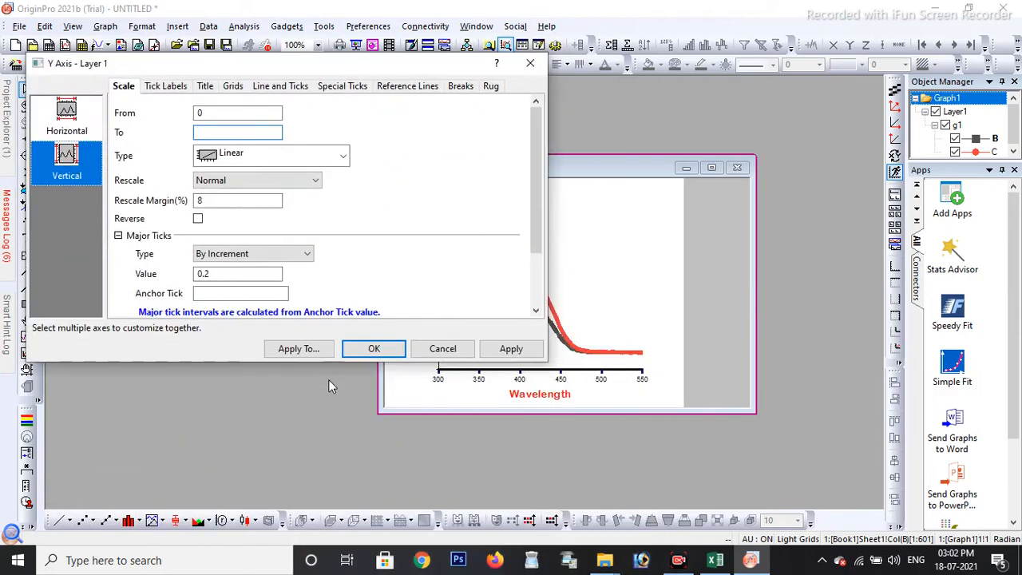
left_click_drag(259, 361, 267, 532)
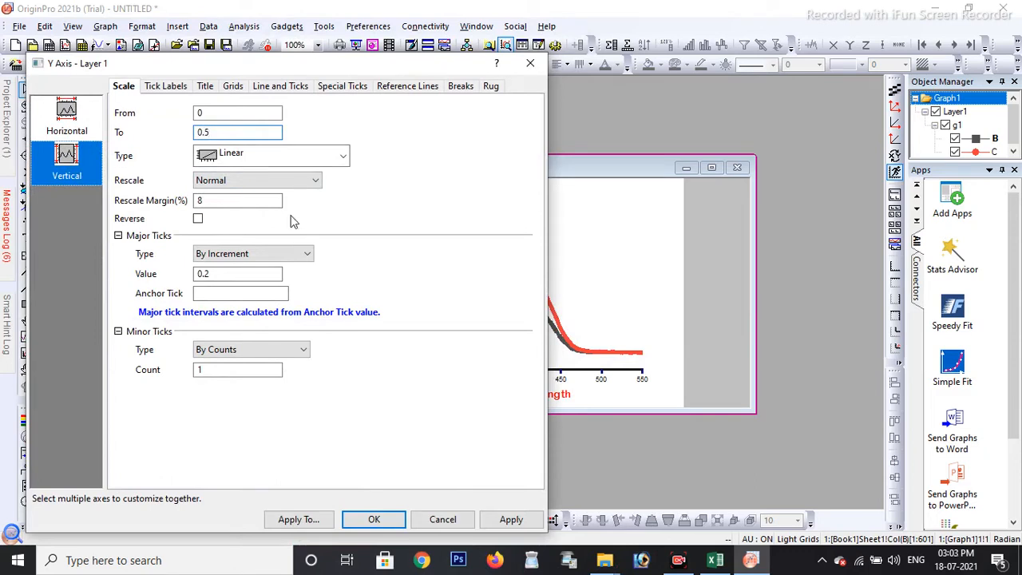
left_click(246, 273)
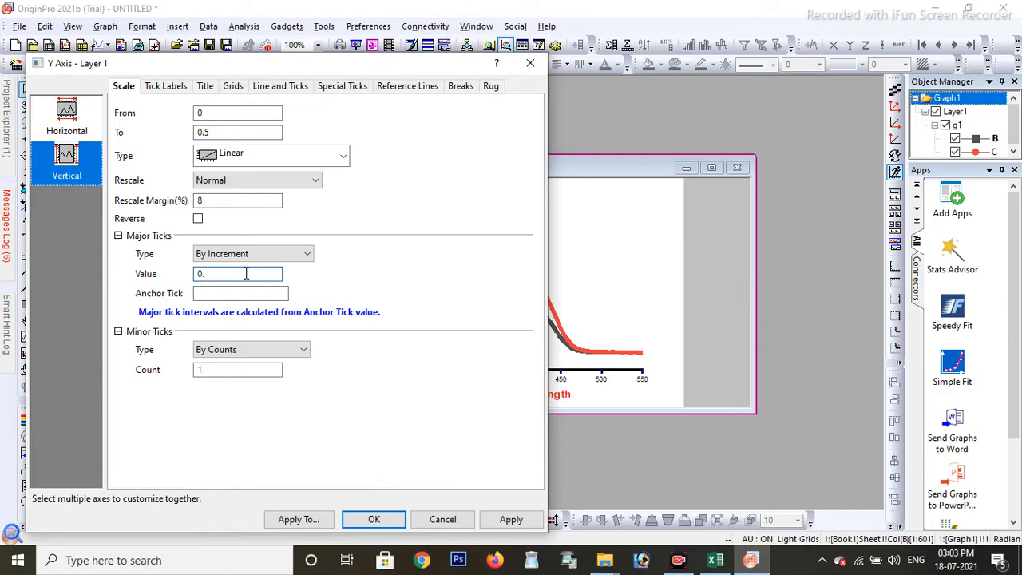
Replace the left Y axis title text with "Absorbance".
left_click(204, 88)
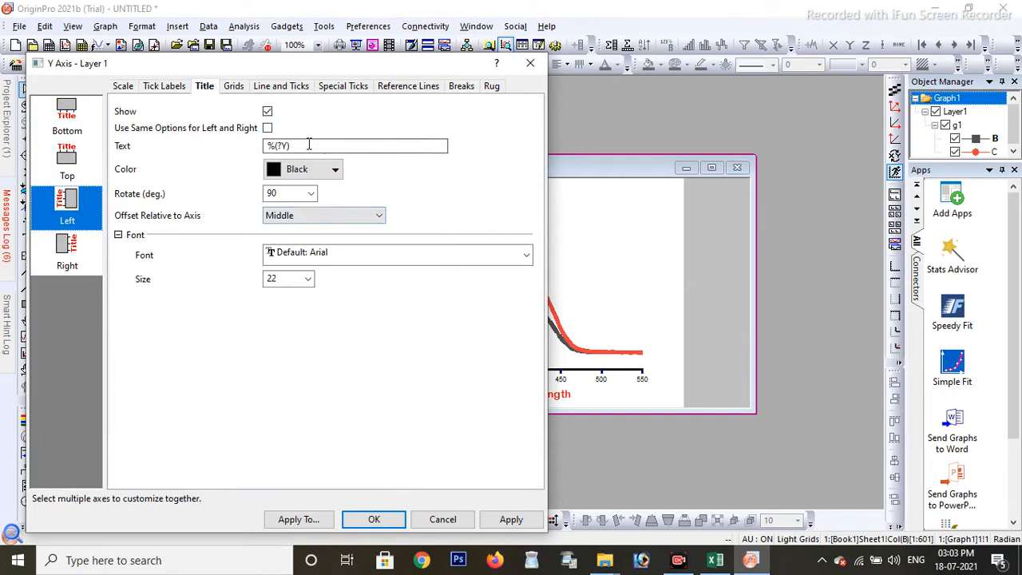
left_click(309, 144)
key("BackSpace")
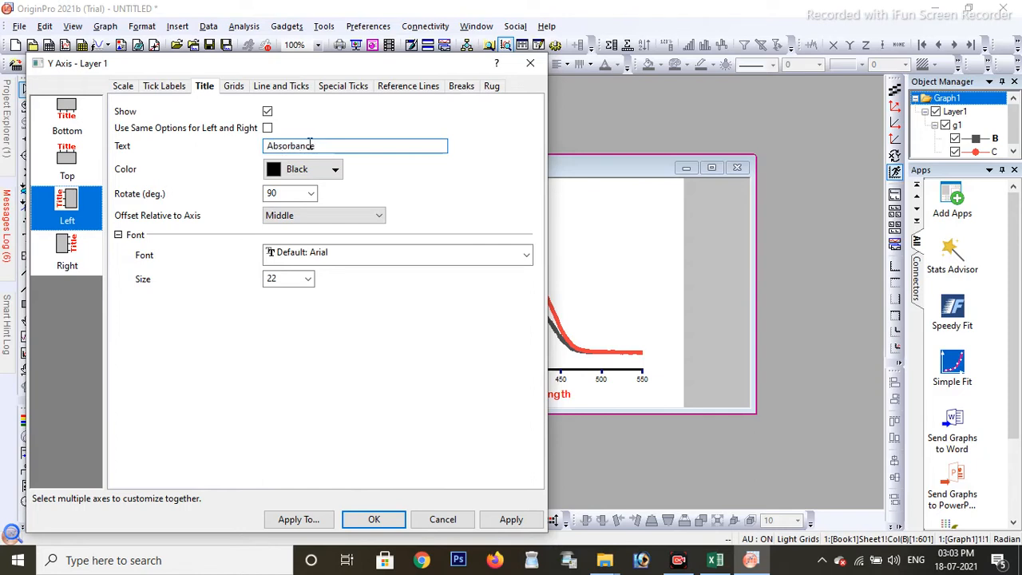
Format the left Y axis title with red color, Arial Rounded MT Bold font and size 28.
left_click(308, 169)
left_click(300, 211)
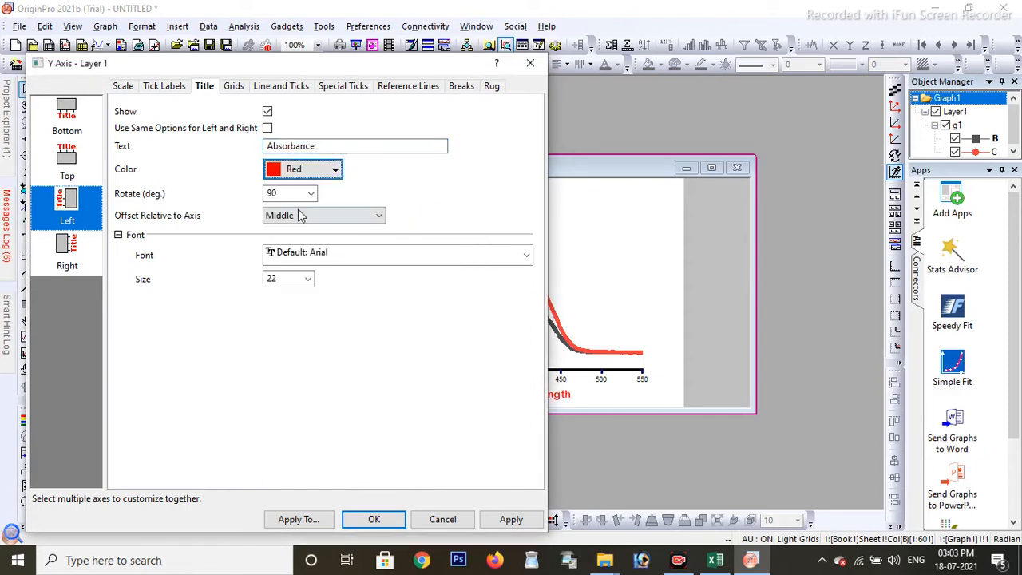
left_click(320, 255)
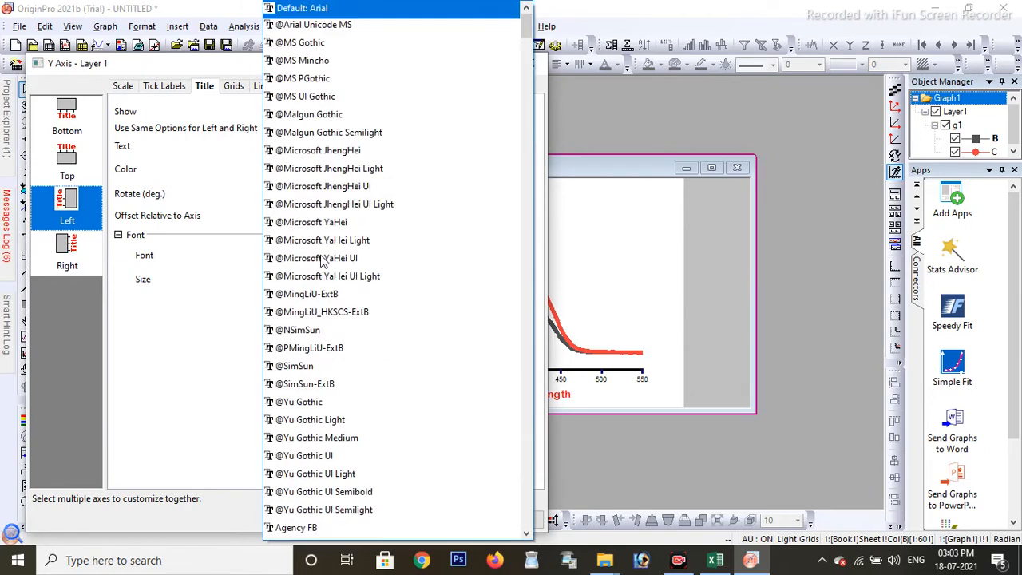
scroll(371, 407, "down", 9)
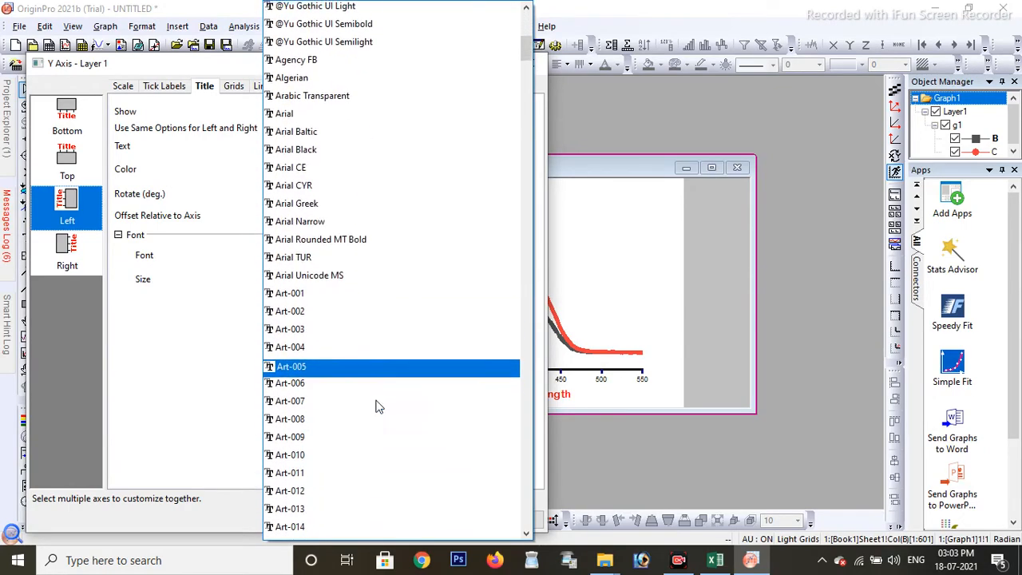
scroll(375, 404, "down", 1)
left_click(360, 167)
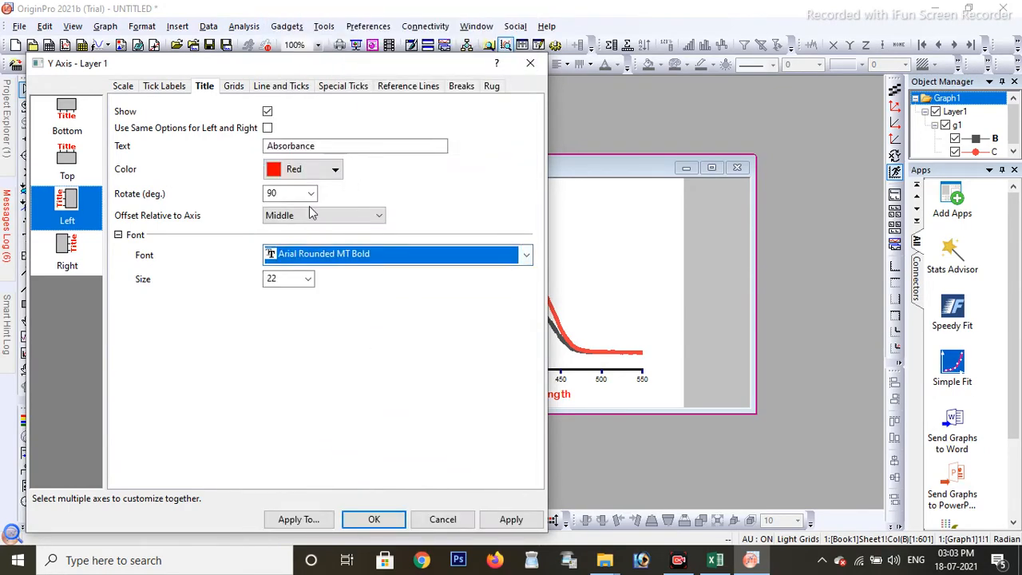
left_click(308, 279)
left_click(291, 432)
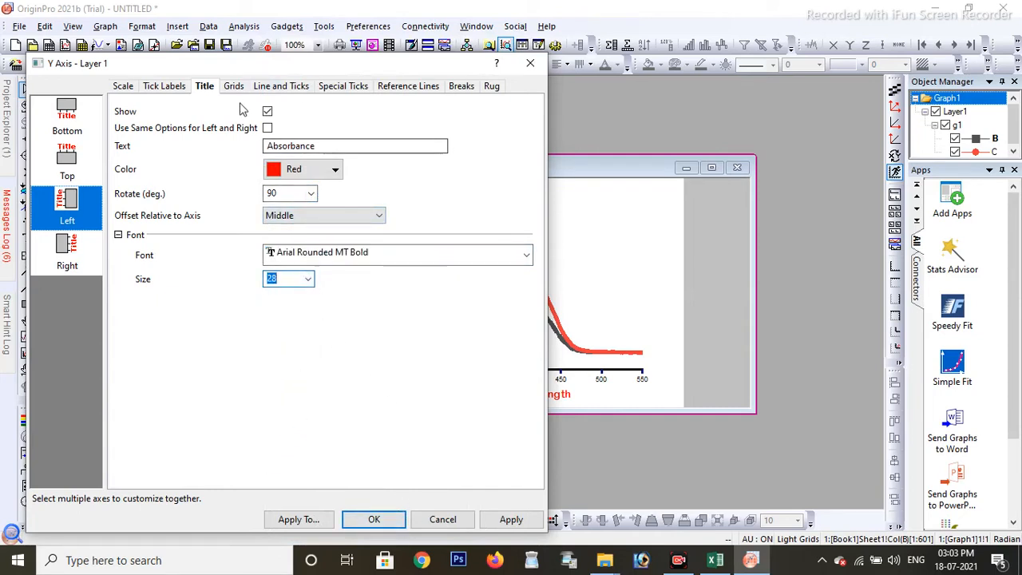
Set the left Y axis line thickness to 5 and the major ticks to length 8 and color #001080, applying the changes.
left_click(280, 87)
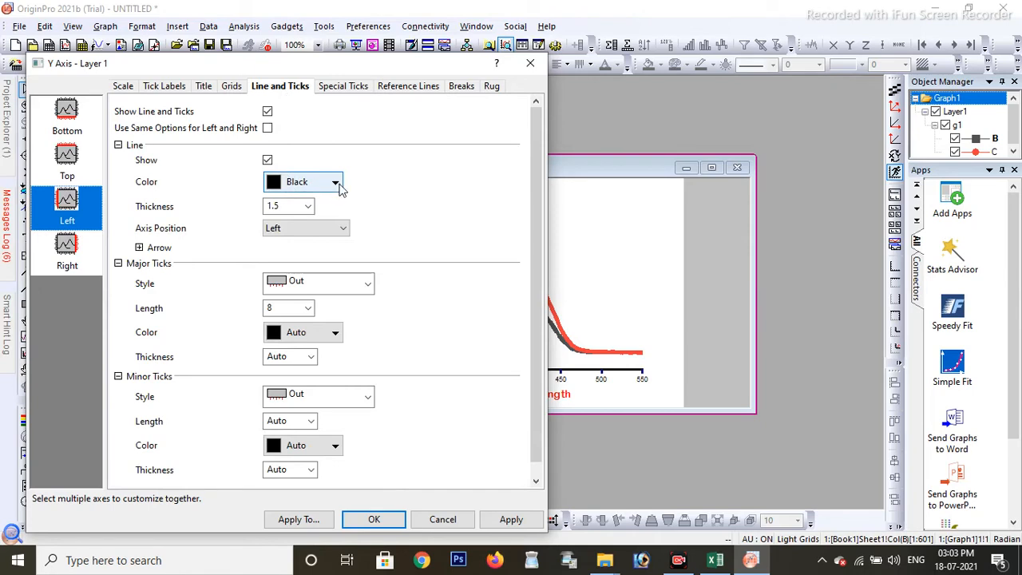
left_click(307, 206)
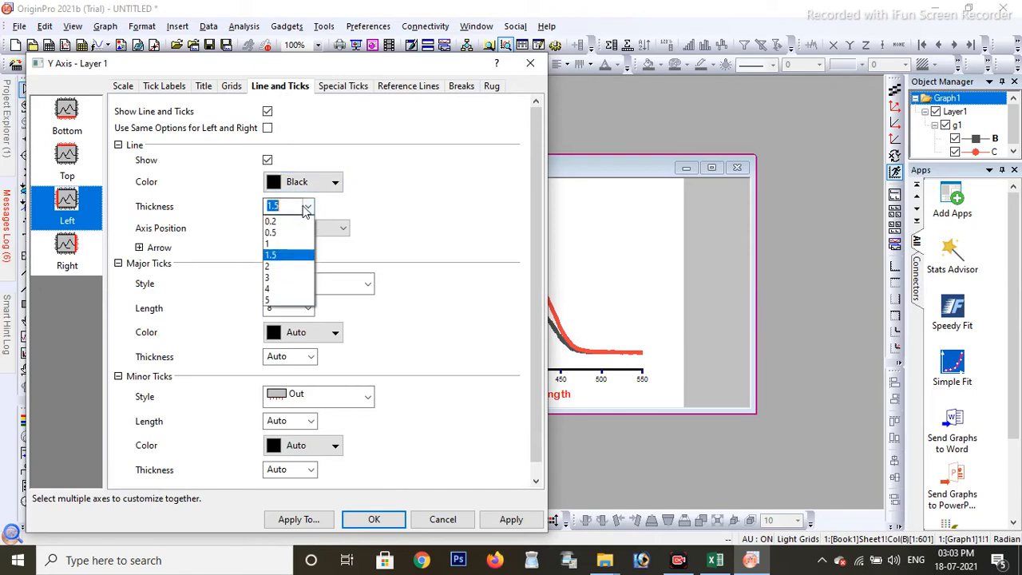
left_click(285, 299)
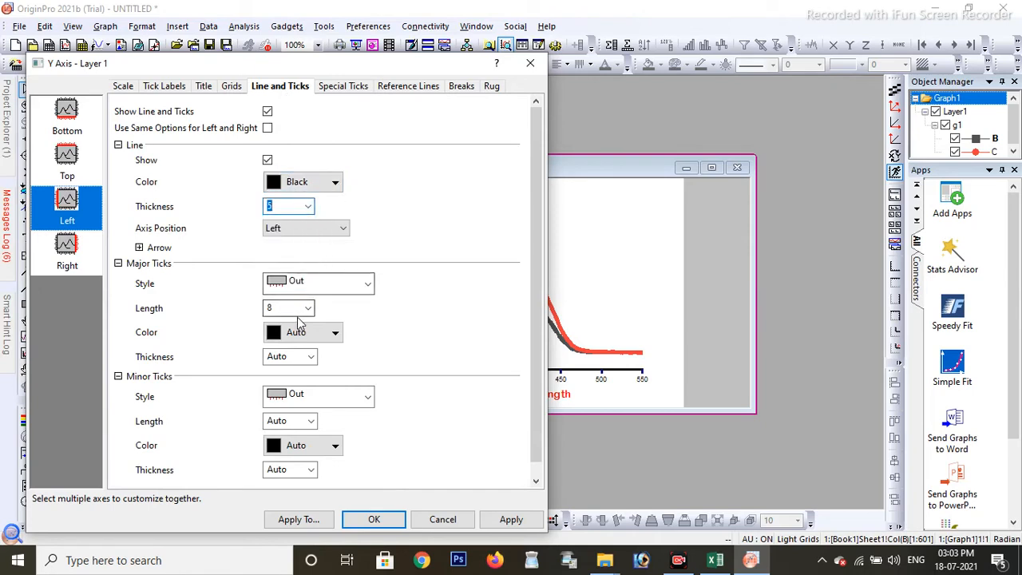
left_click(308, 309)
left_click(283, 348)
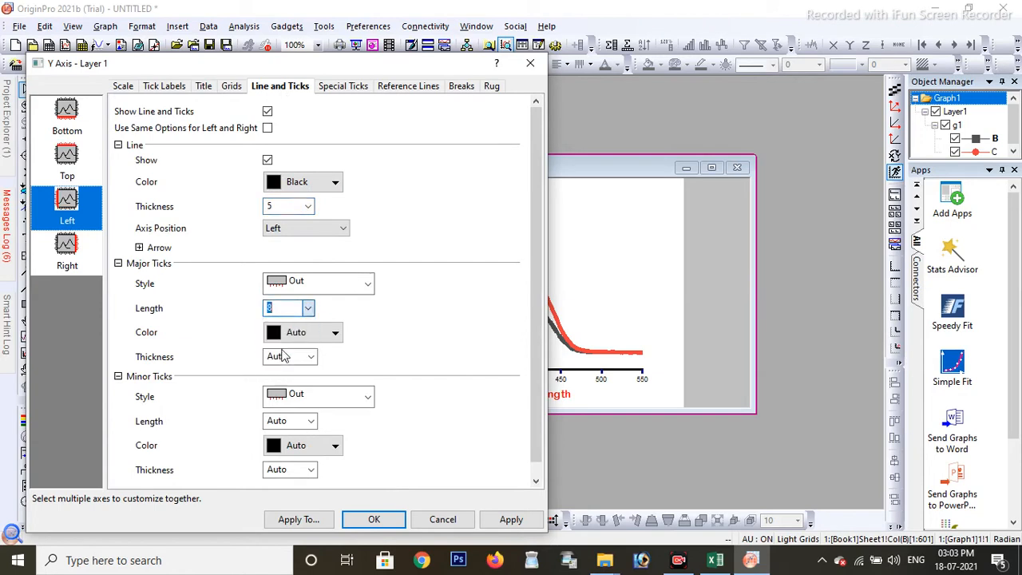
left_click(334, 336)
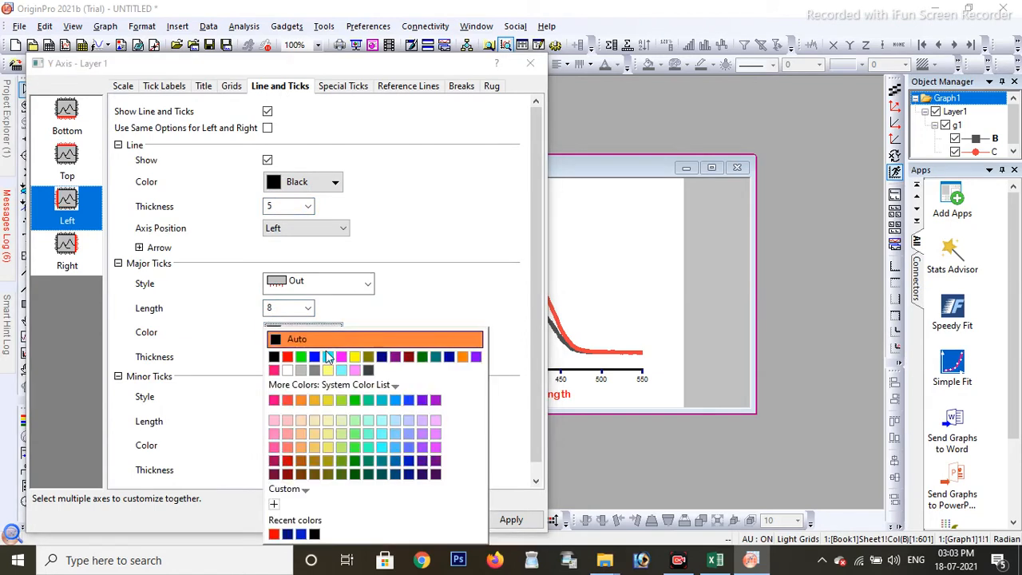
left_click(409, 475)
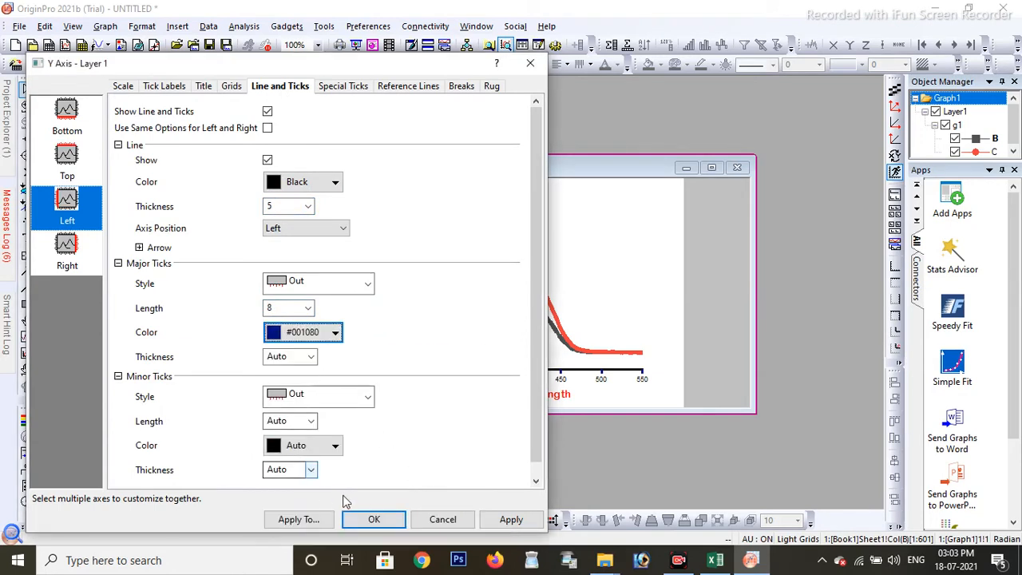
left_click(494, 522)
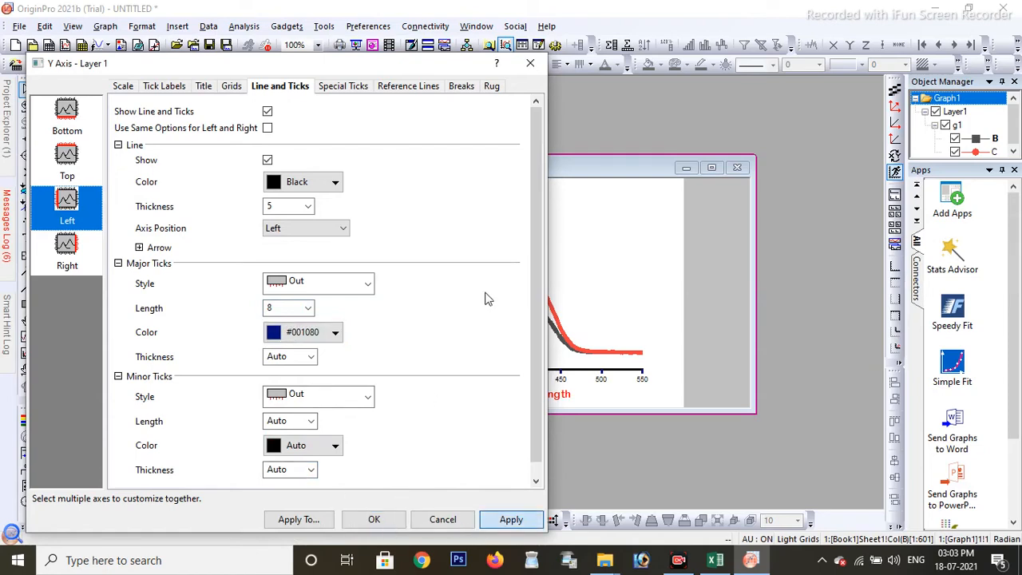
key("Return")
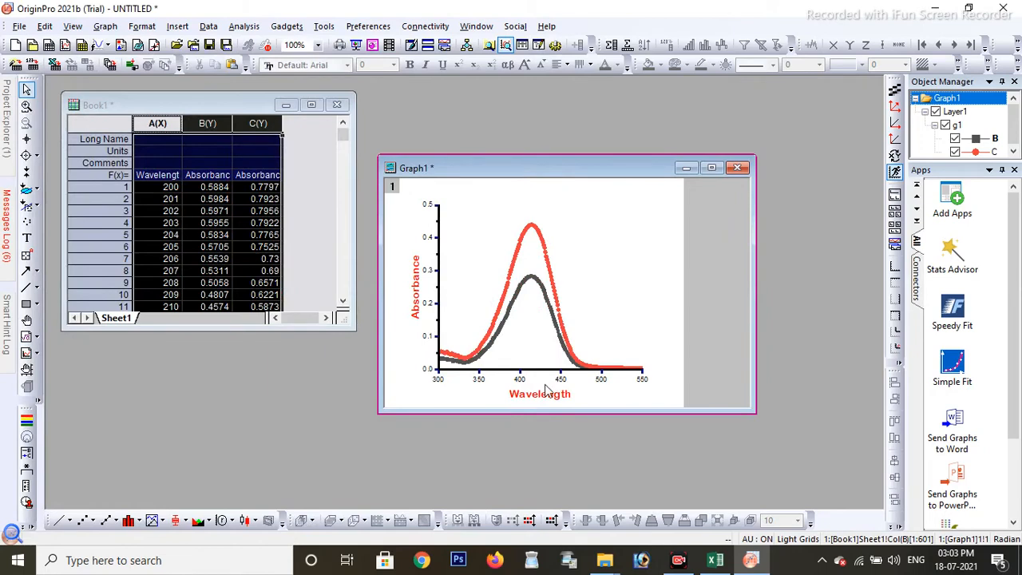
Enlarge the graph window to show the plot at a larger size, keeping the Y axis tick labels aligned with their ticks.
left_click_drag(760, 416, 848, 480)
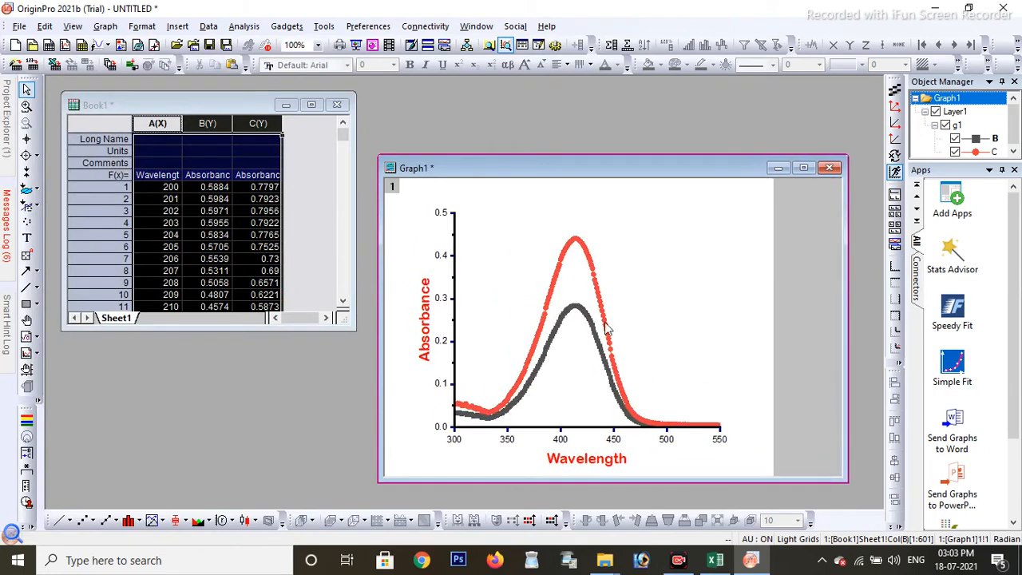
right_click(448, 249)
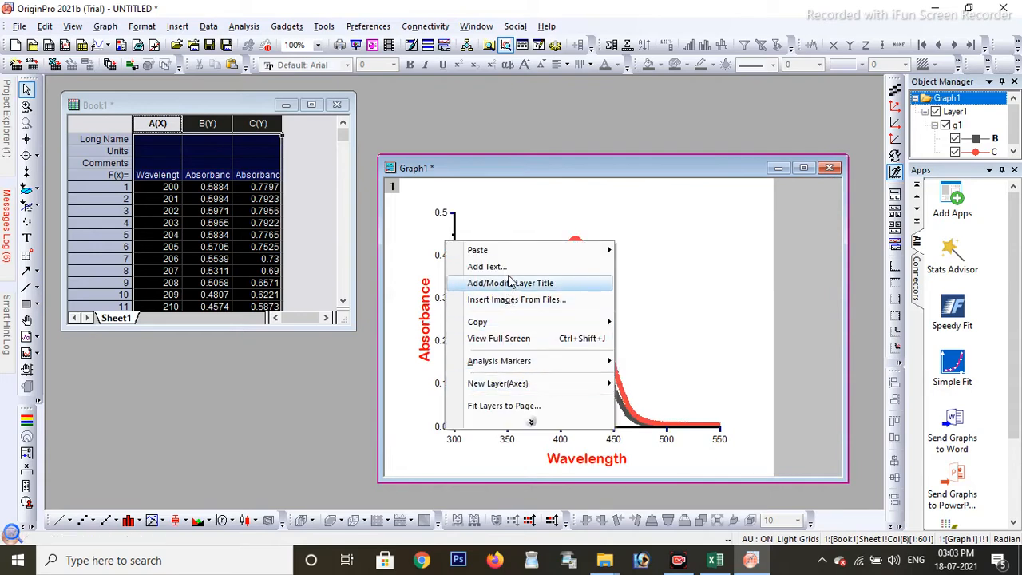
left_click(445, 222)
left_click(443, 221)
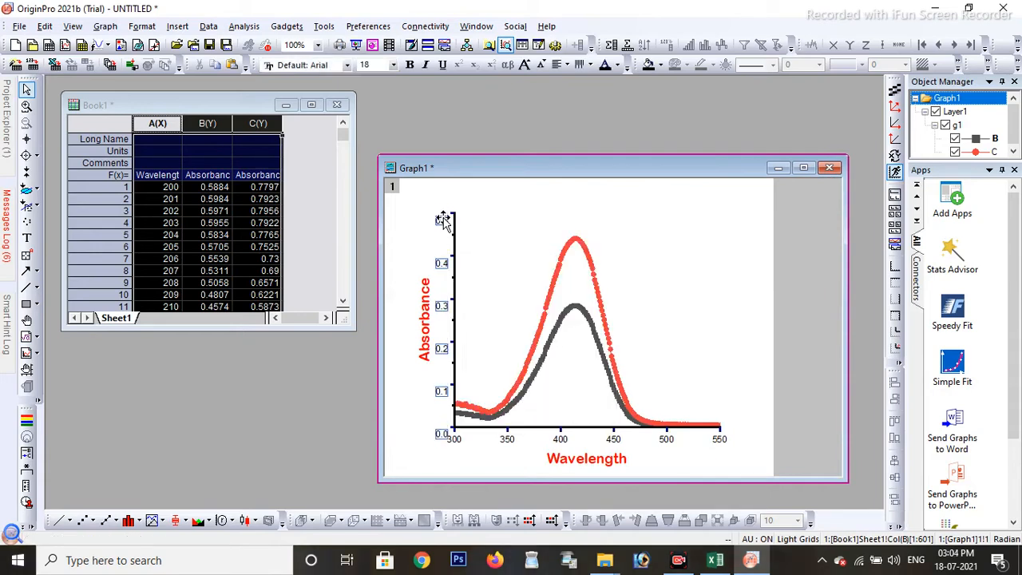
left_click_drag(441, 220, 442, 212)
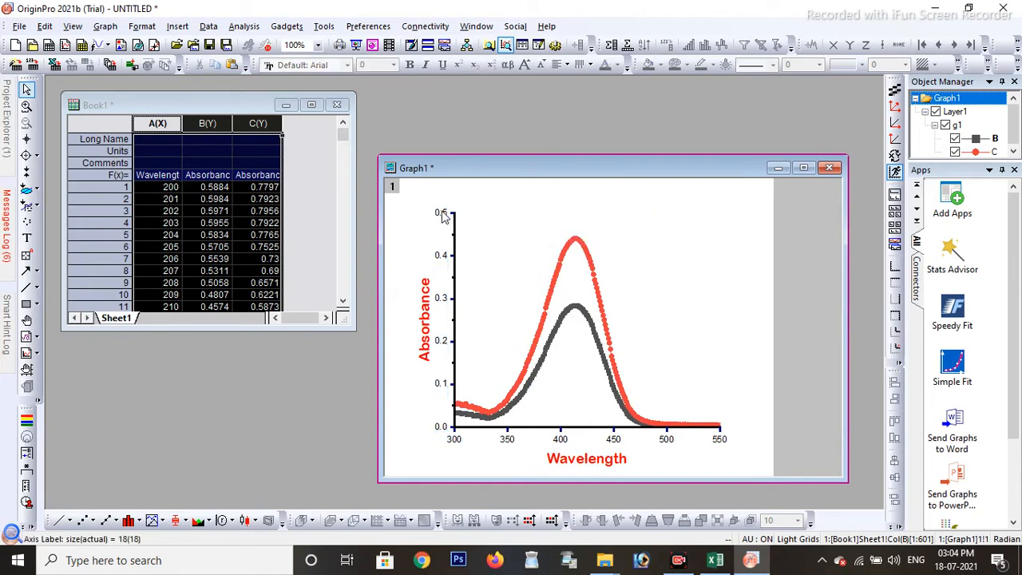
Set the left Y axis minor tick color to Wine and confirm the axis settings.
right_click(442, 214)
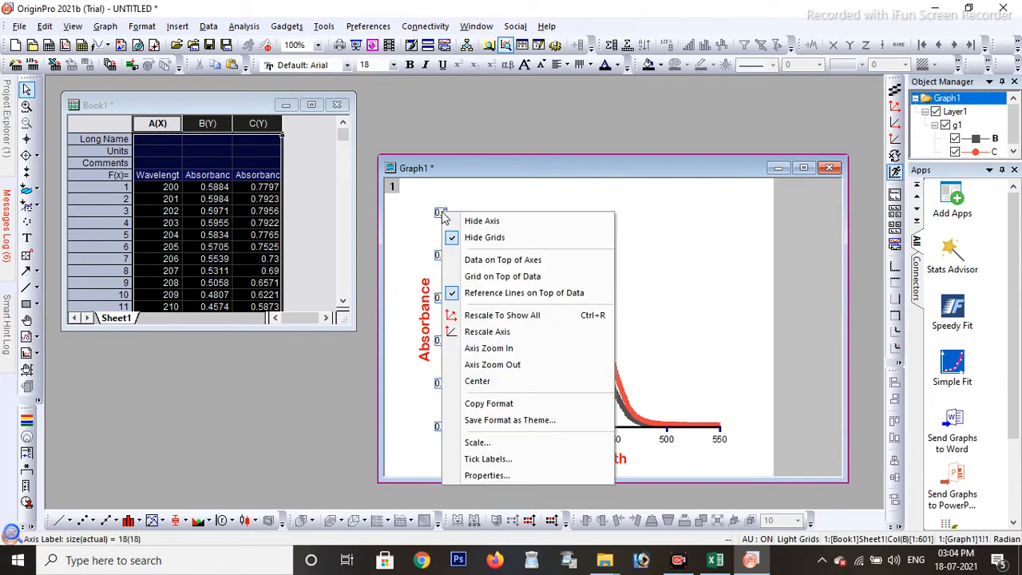
left_click(514, 476)
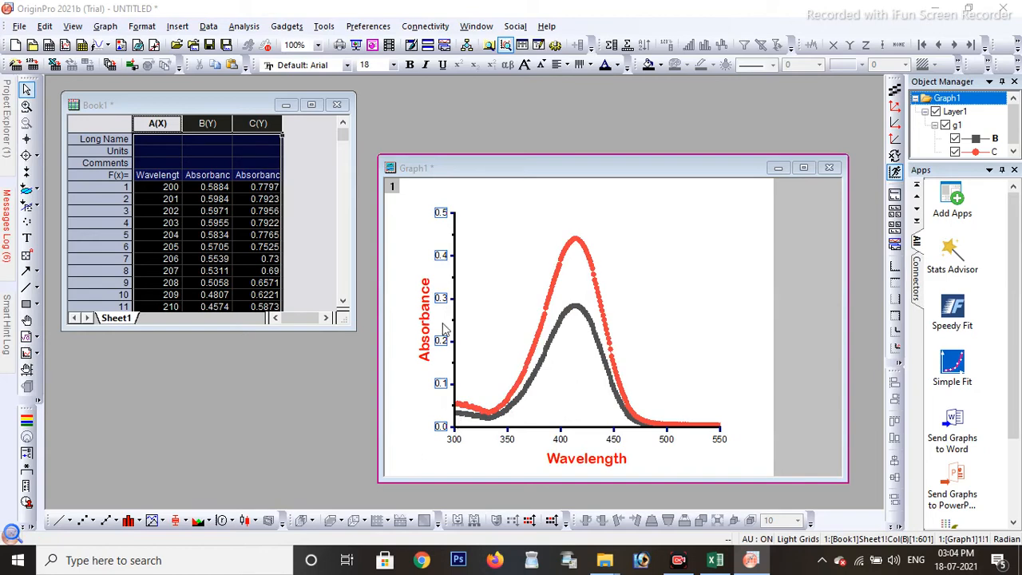
double_click(444, 222)
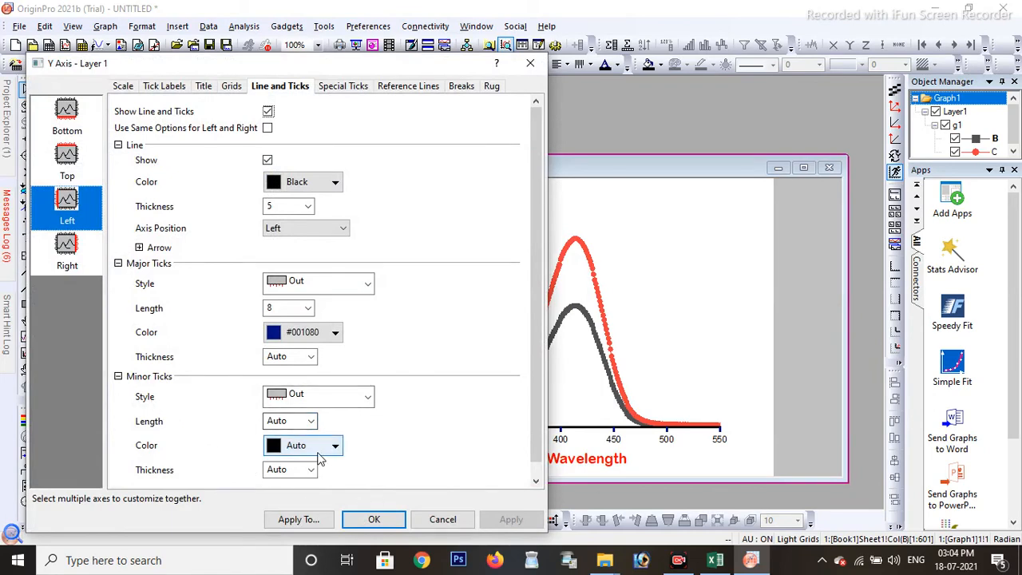
left_click(336, 447)
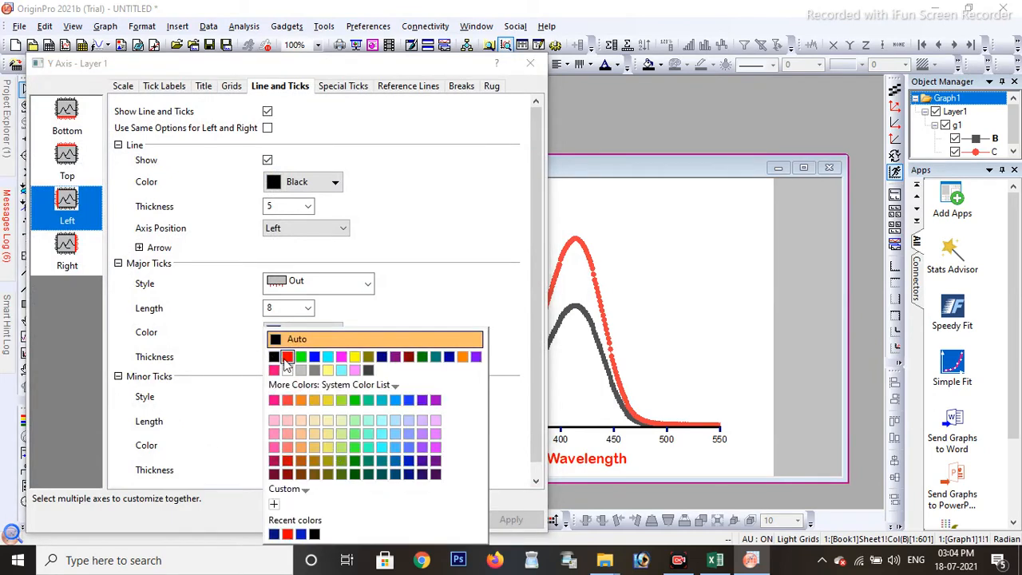
left_click(408, 356)
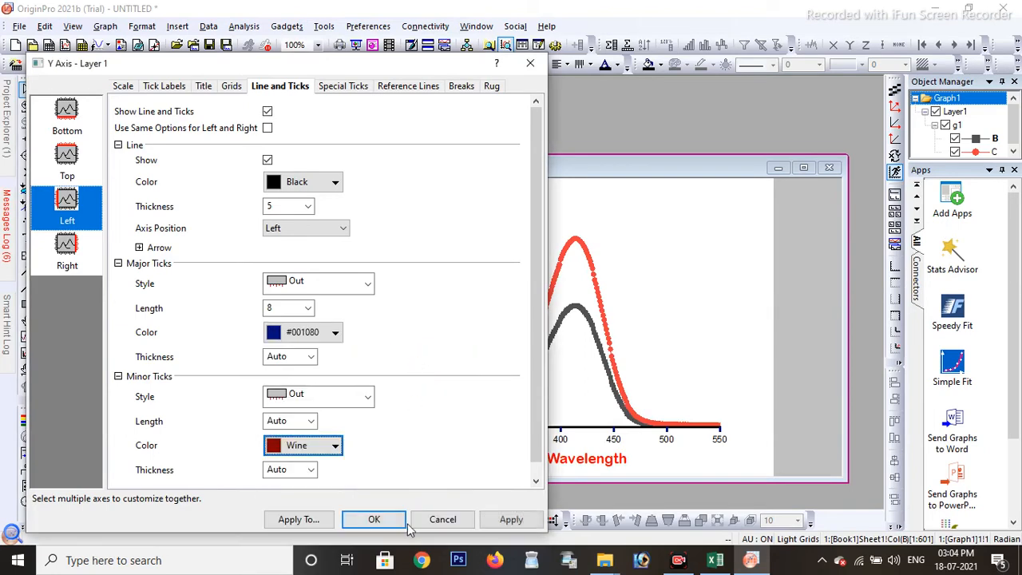
left_click(376, 519)
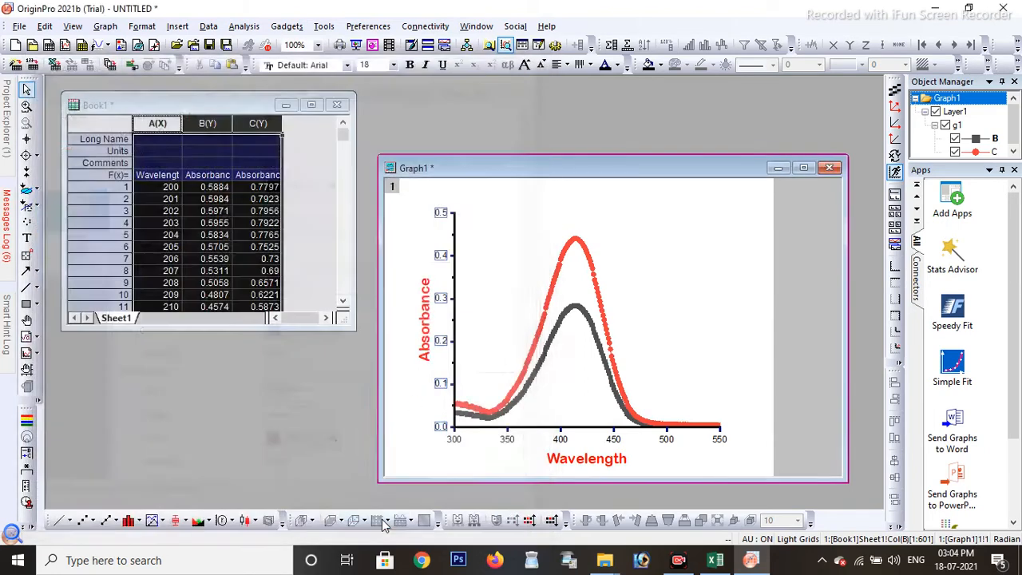
right_click(441, 213)
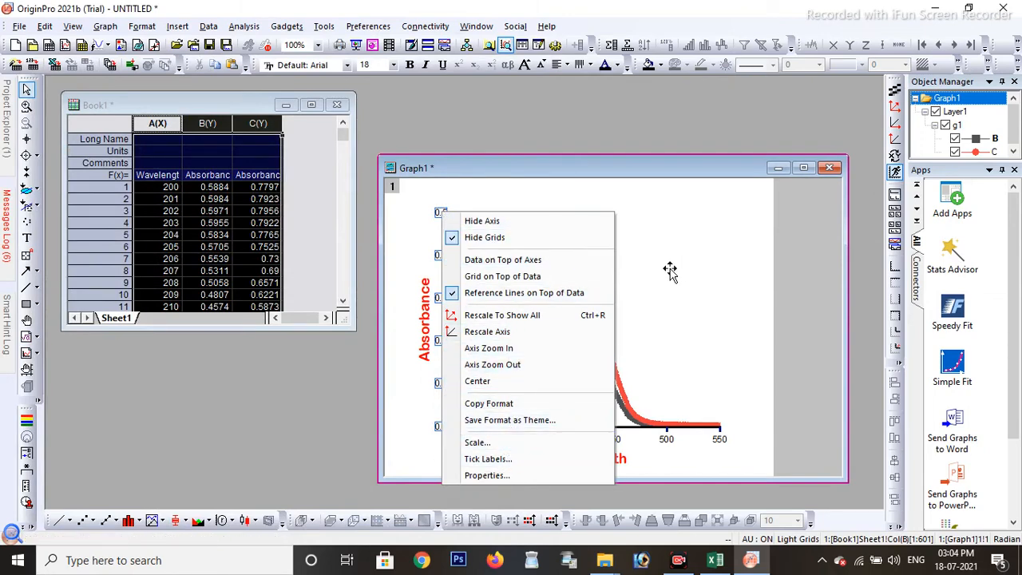
left_click(663, 337)
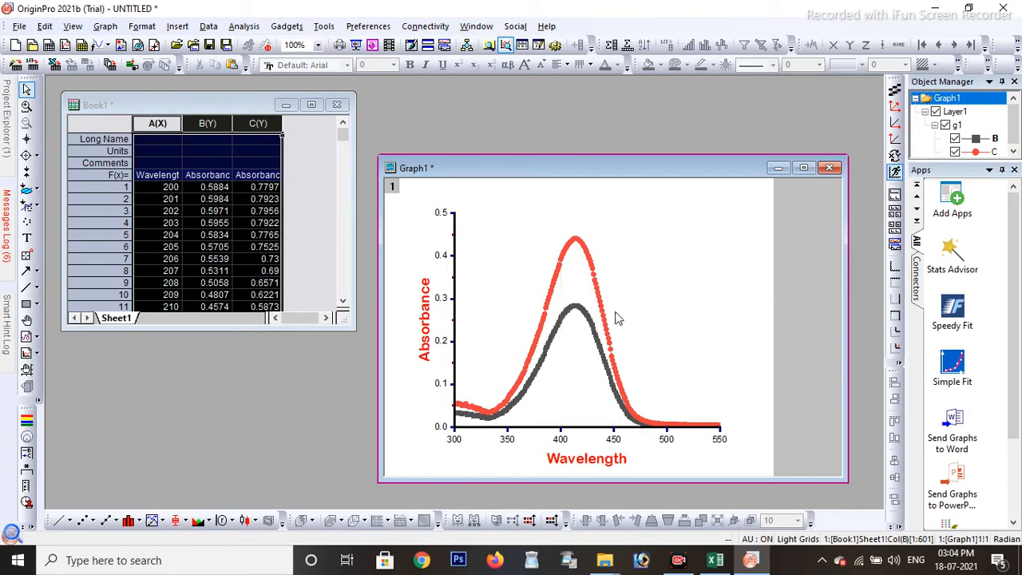
Change the symbol edge color of the upper curve, plot C, to yellow.
right_click(591, 261)
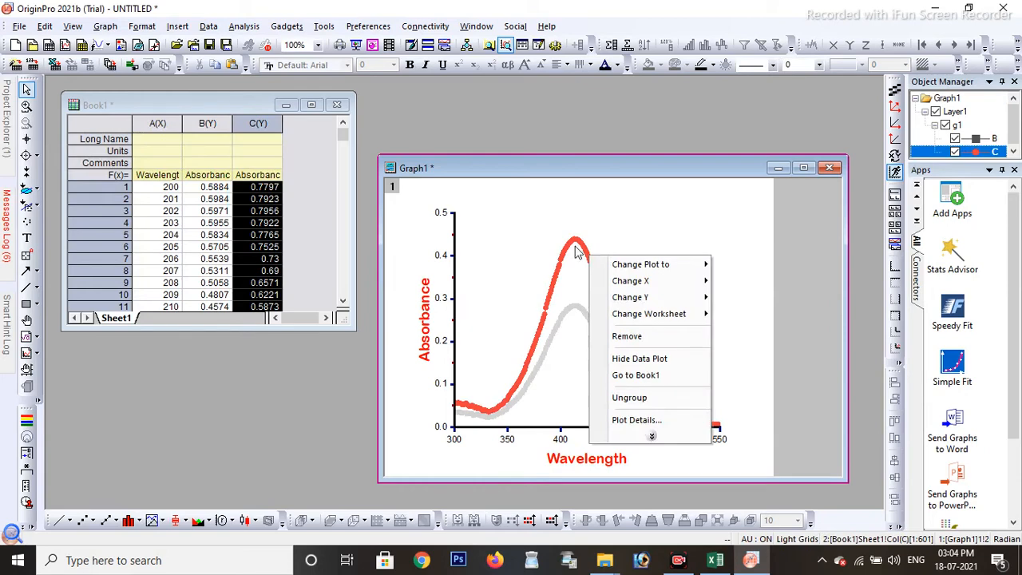
left_click(576, 248)
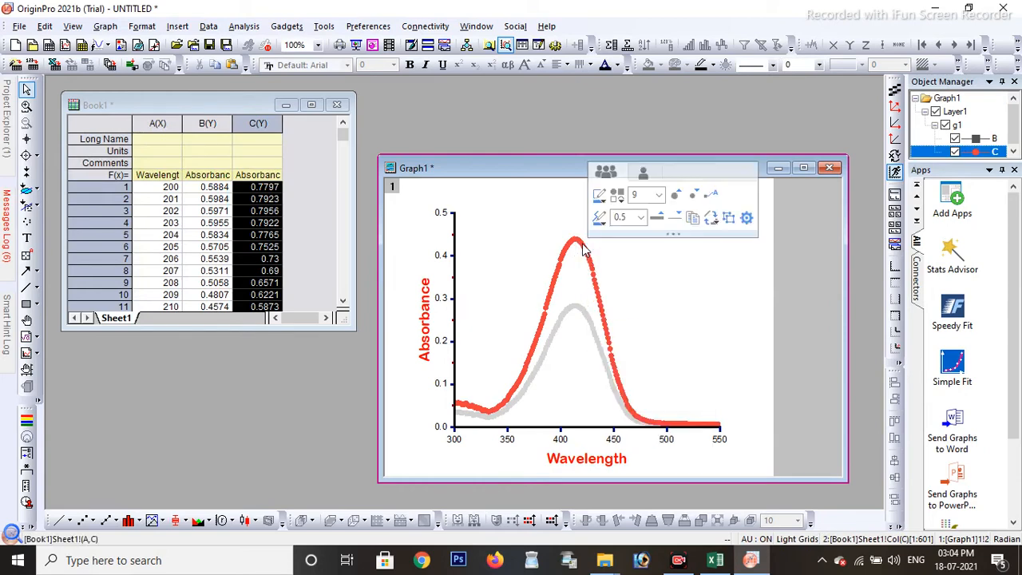
left_click(601, 197)
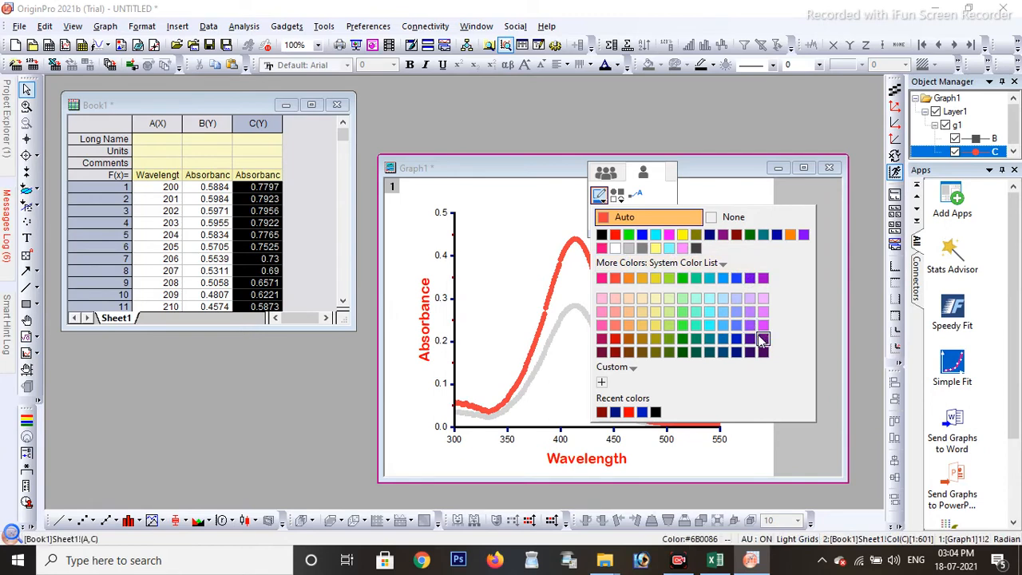
left_click(683, 234)
Change the symbol edge color of the lower curve, plot B, to brown #AF550C.
left_click(592, 322)
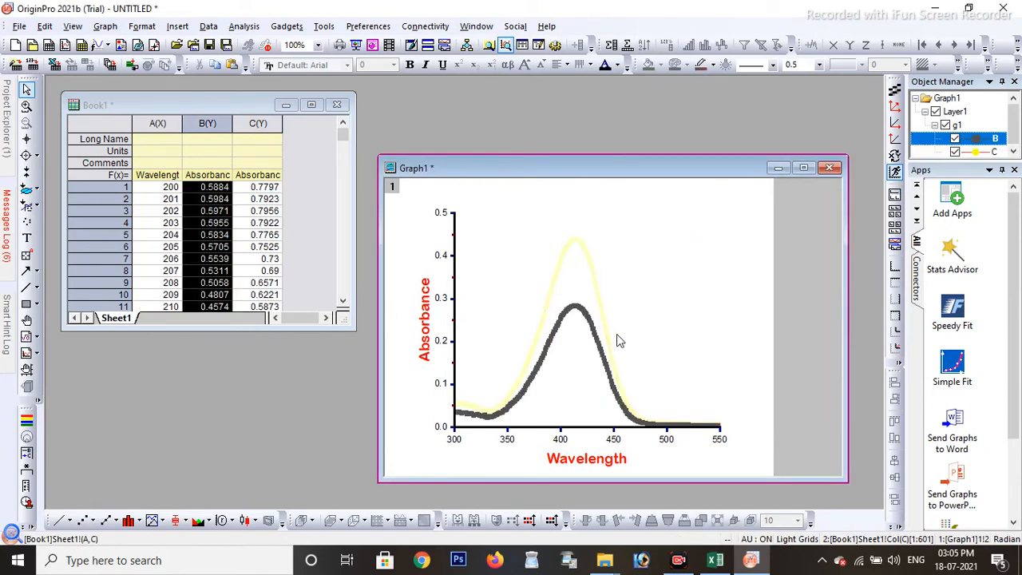
left_click(584, 314)
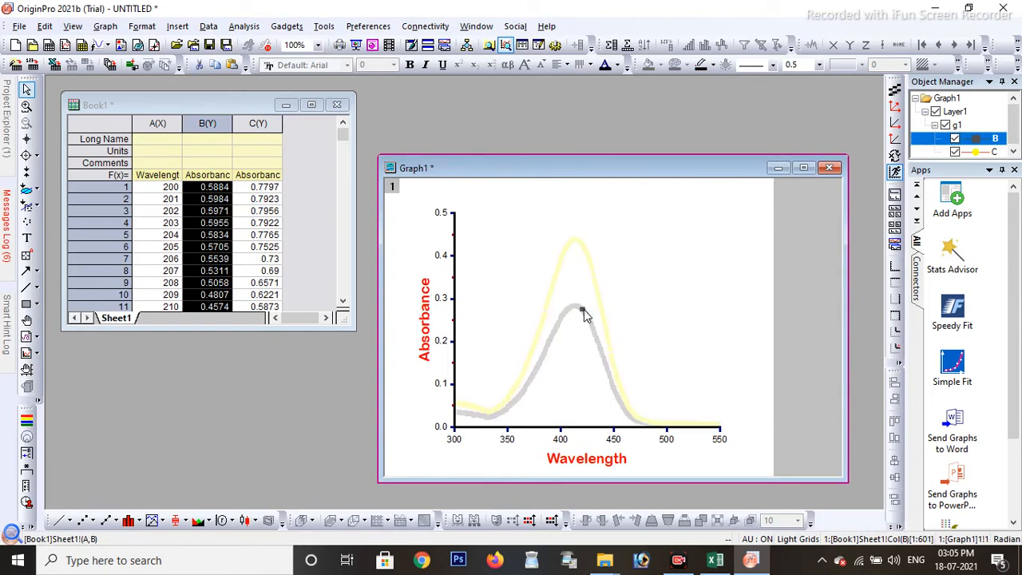
left_click(617, 341)
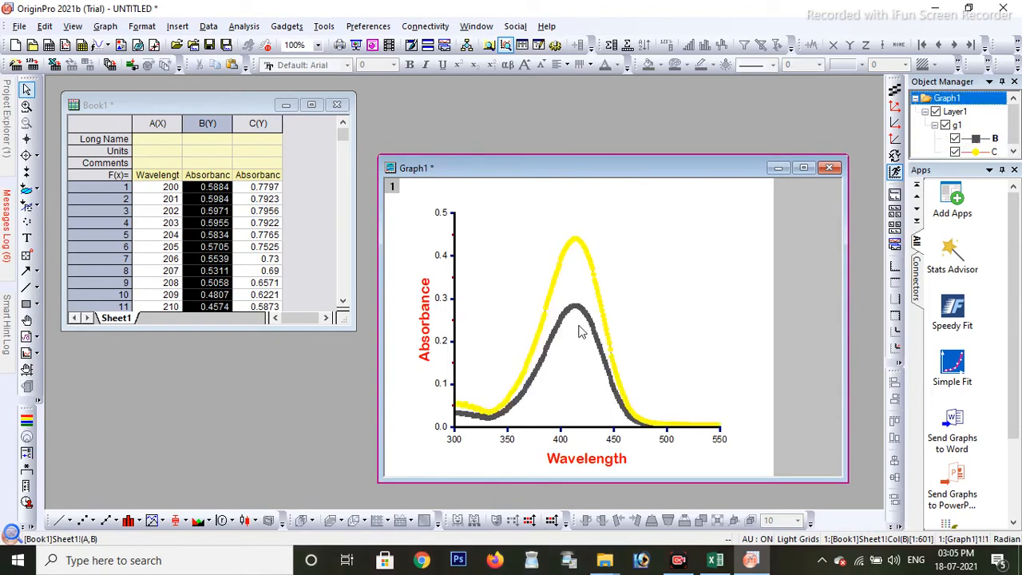
left_click(590, 319)
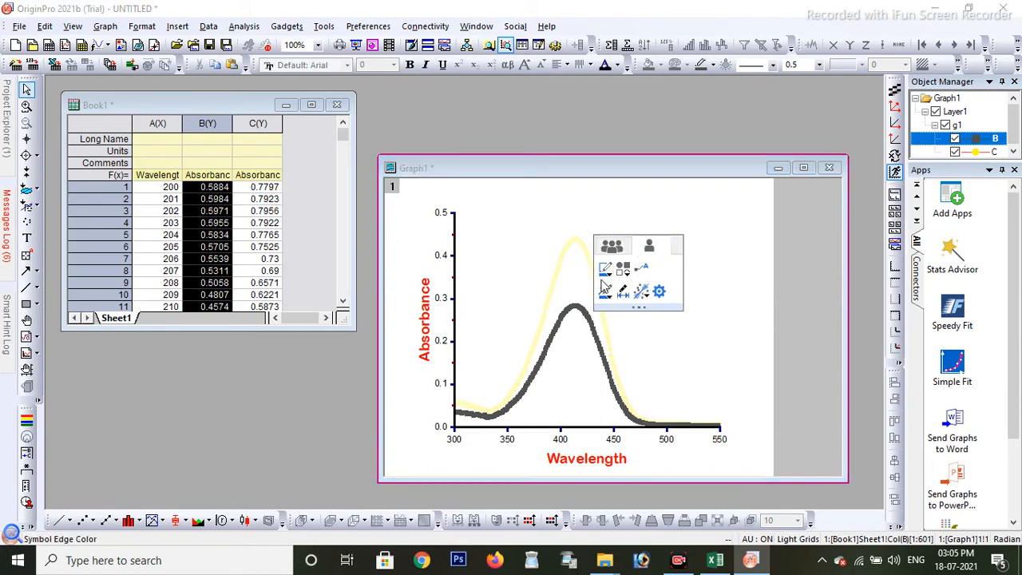
left_click(605, 271)
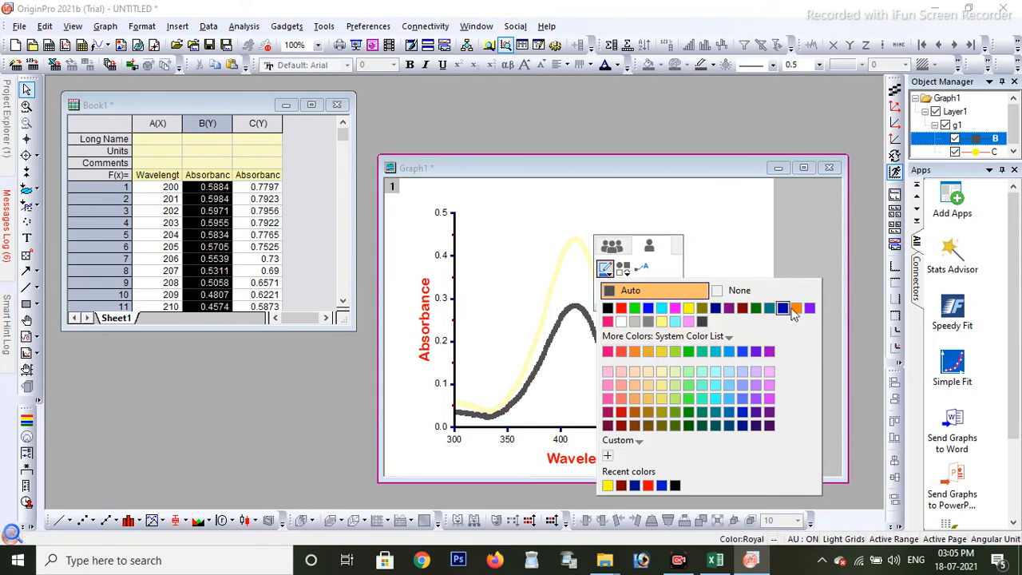
left_click(635, 413)
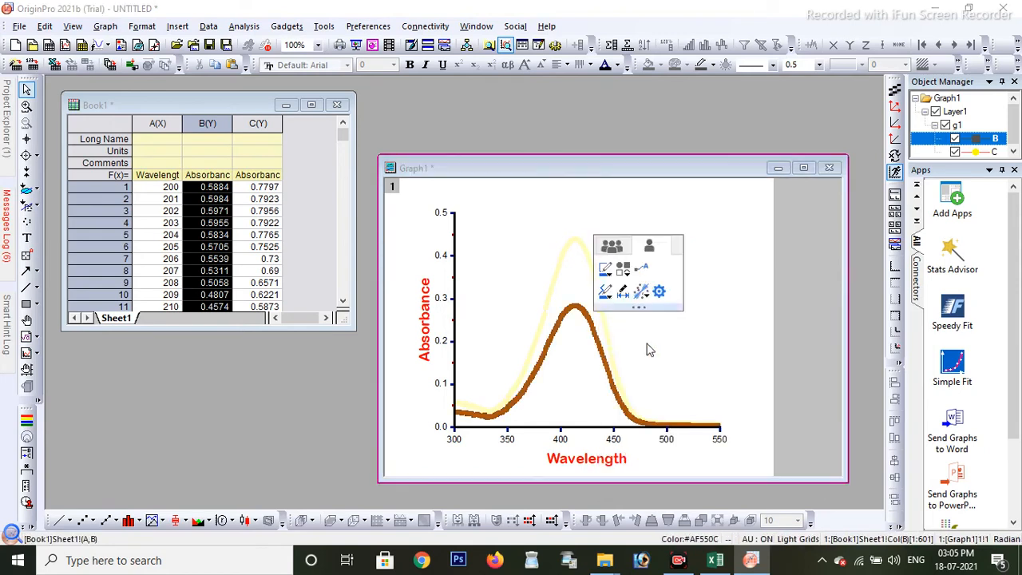
left_click(591, 256)
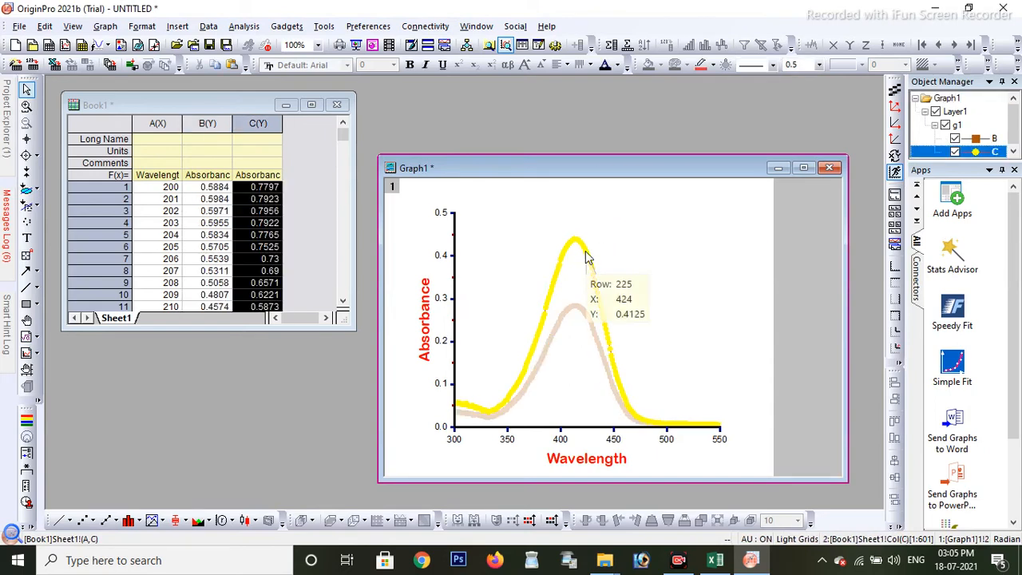
Change the symbol edge color of the upper curve, plot C, to dark yellow and deselect the curve.
left_click(590, 256)
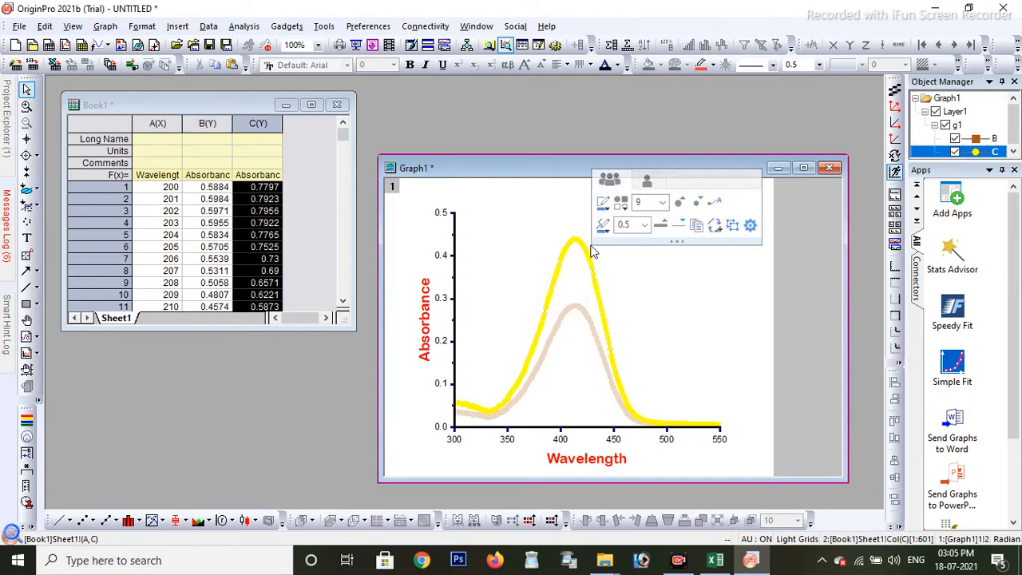
left_click(602, 202)
left_click(649, 183)
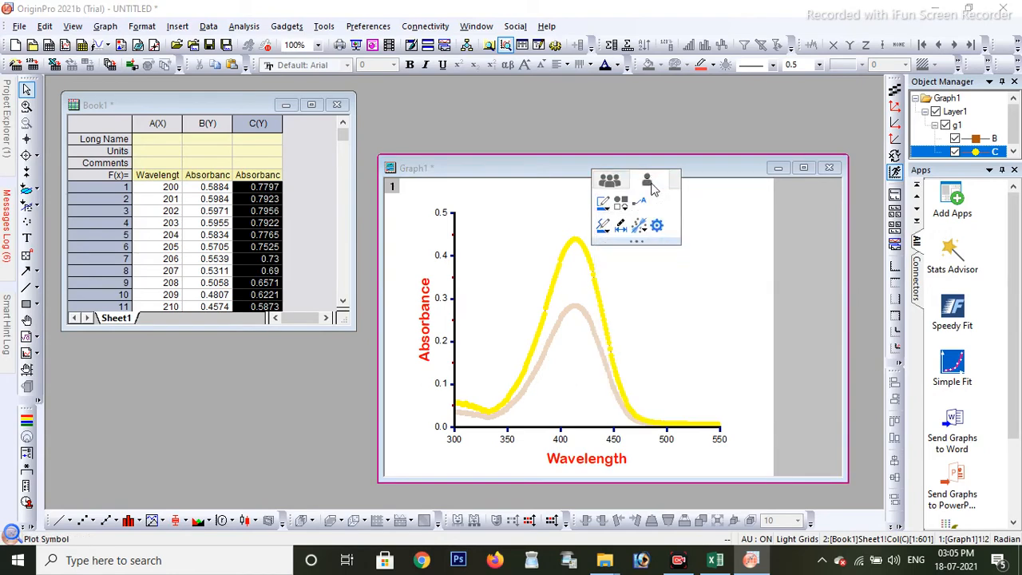
left_click(604, 204)
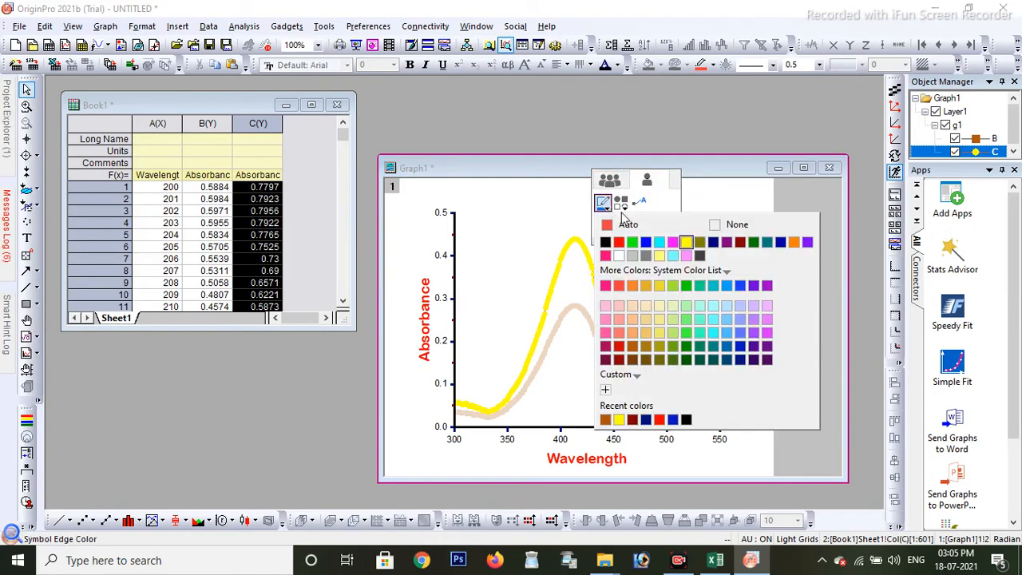
left_click(701, 244)
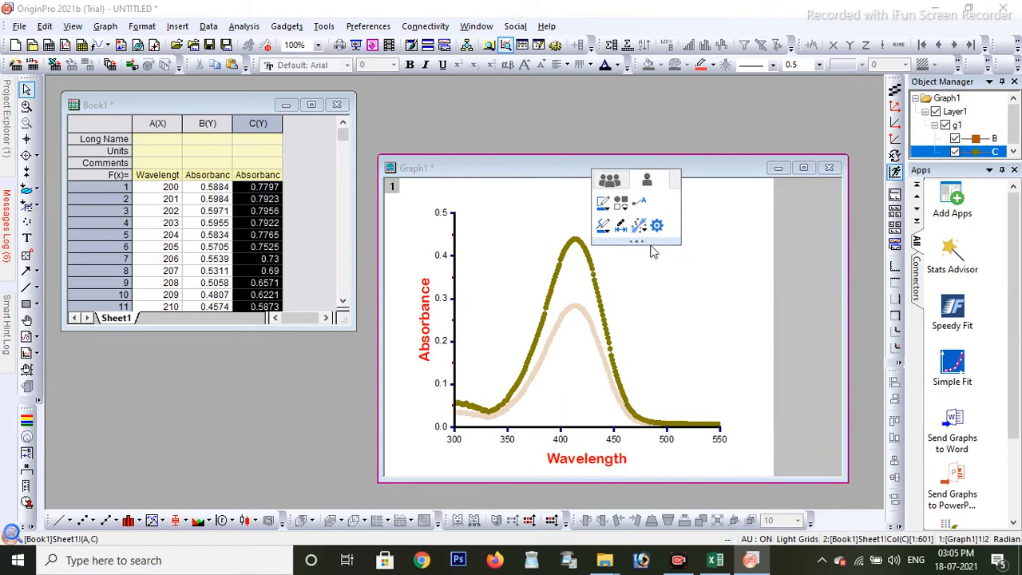
left_click(661, 291)
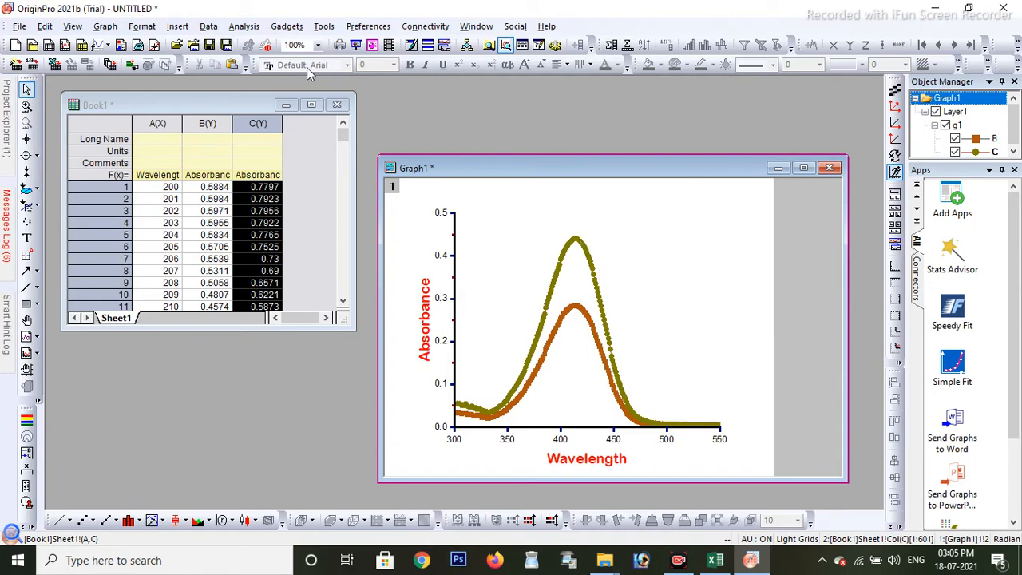
Insert a function plot into the graph with an empty formula and default settings to bring in a legend.
left_click(179, 27)
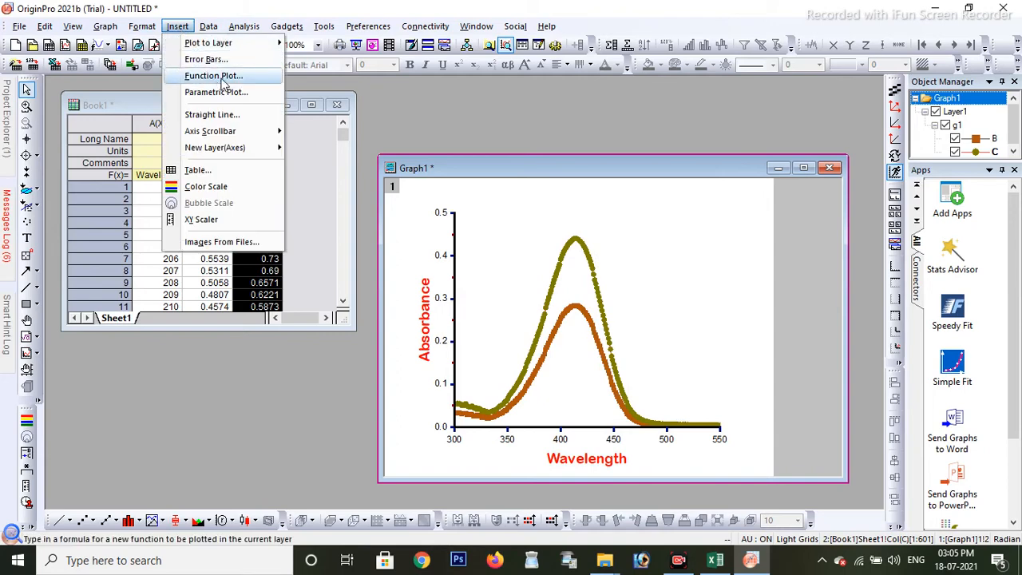
left_click(223, 77)
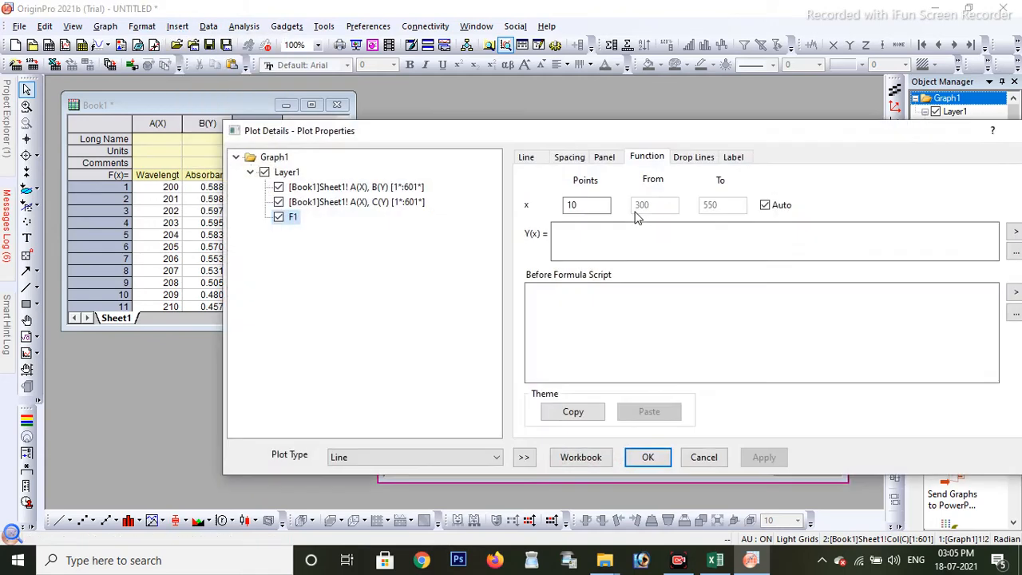
left_click(649, 459)
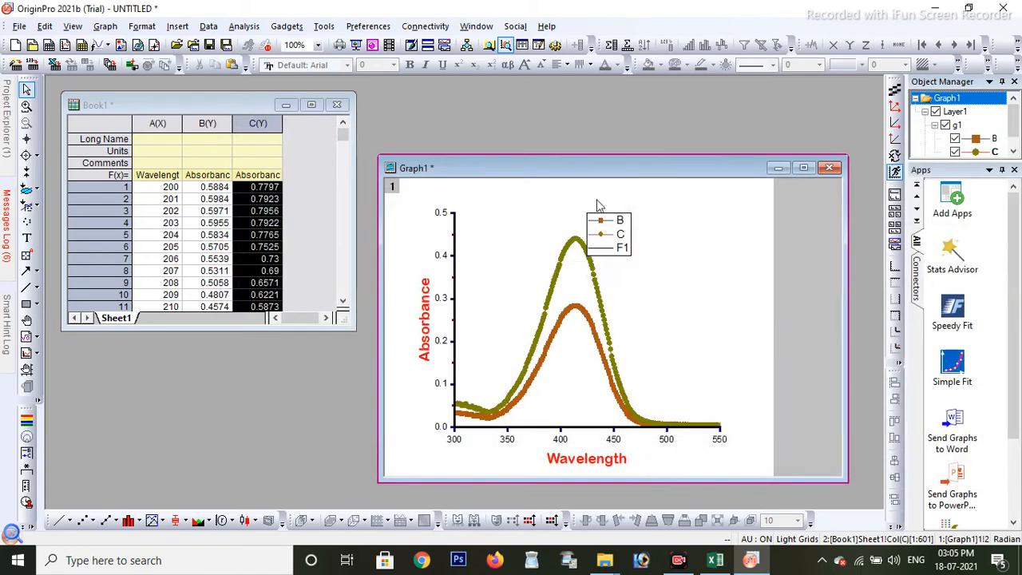
Move the legend to the empty area at the upper right of the peaks, undoing its deletion.
left_click_drag(620, 251, 679, 235)
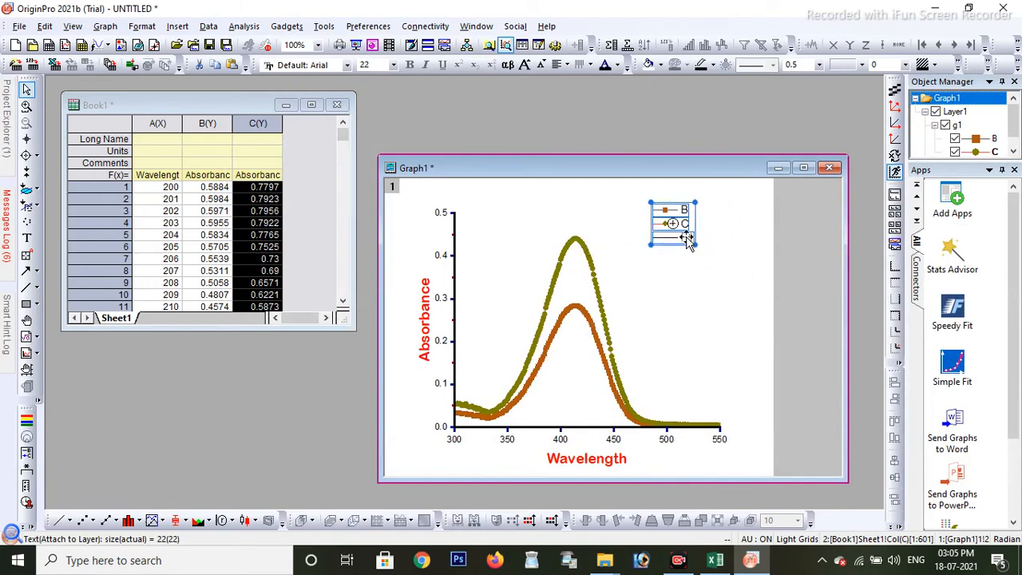
key("Delete")
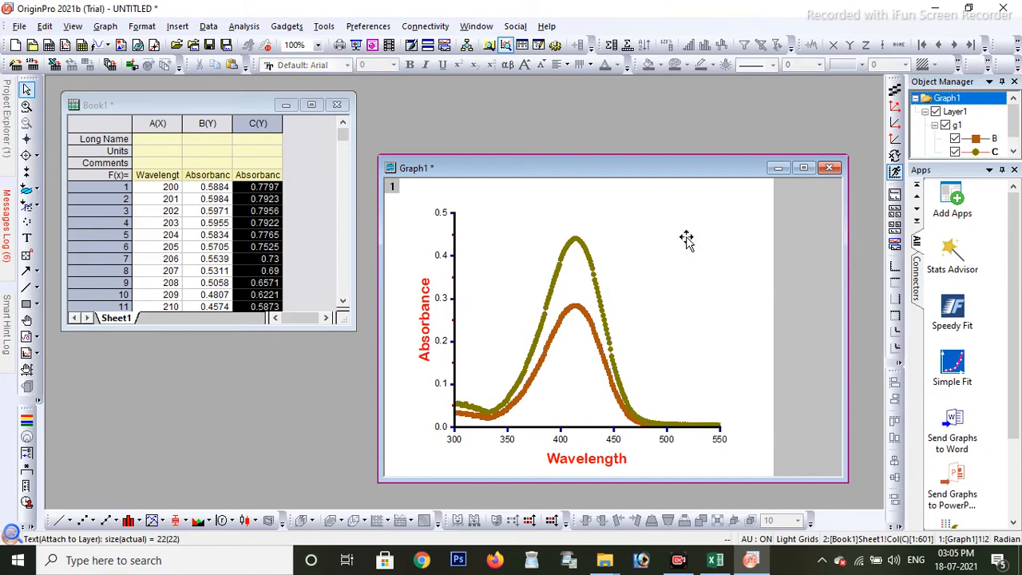
key("ctrl+z")
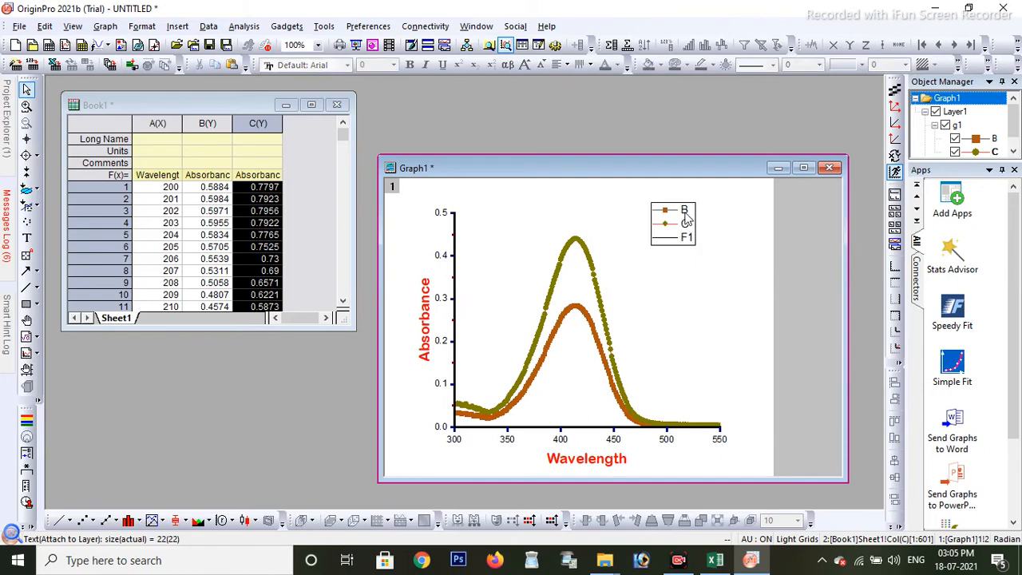
Open the legend's text properties and rename the first entry as Absorbance 1.
left_click(685, 221)
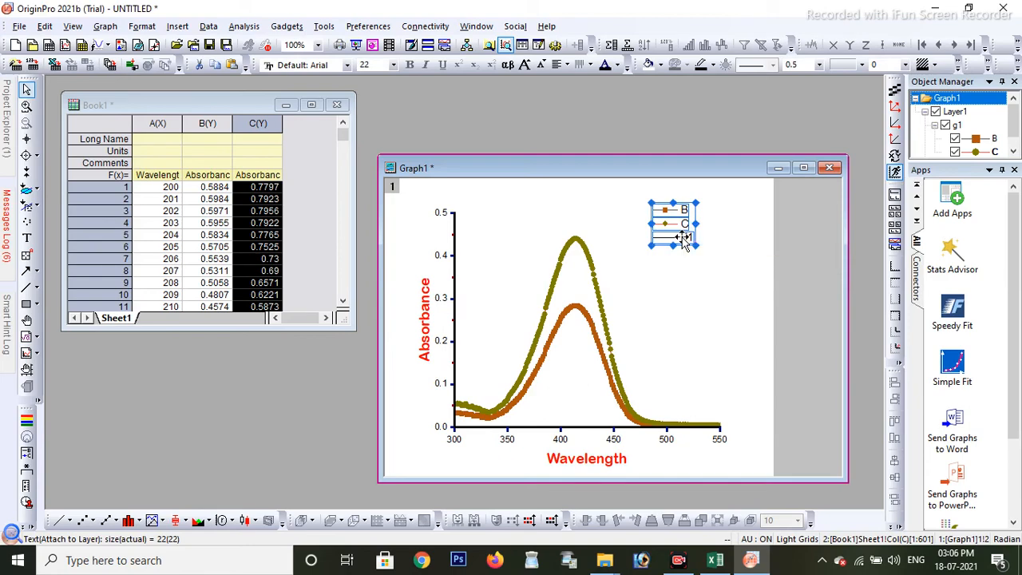
right_click(682, 239)
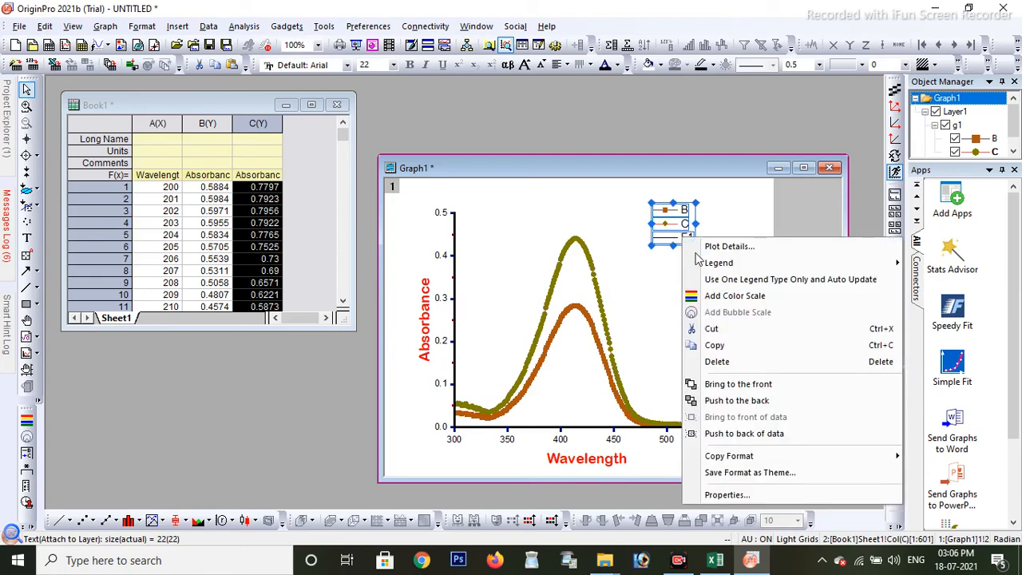
left_click(750, 496)
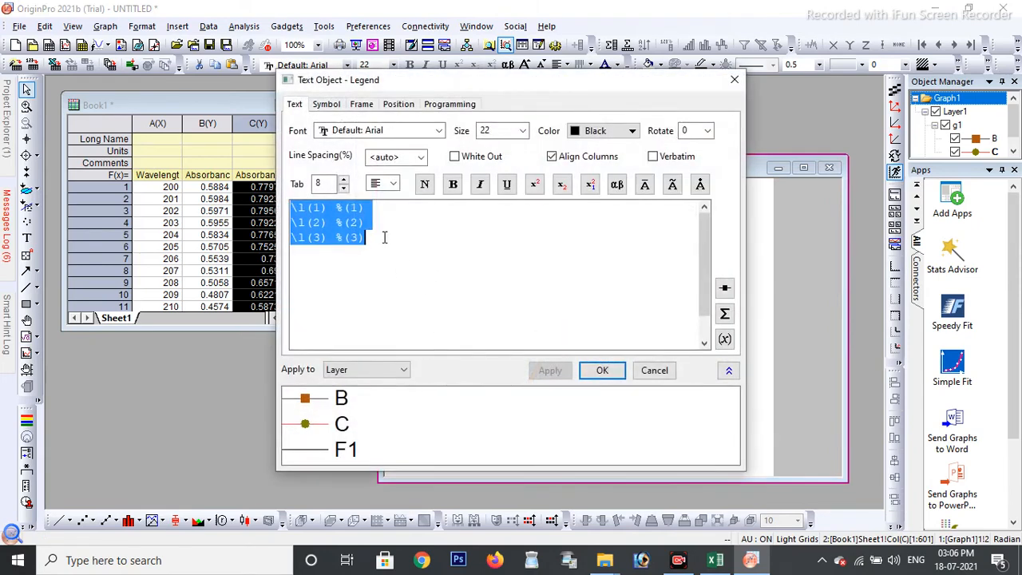
left_click(384, 238)
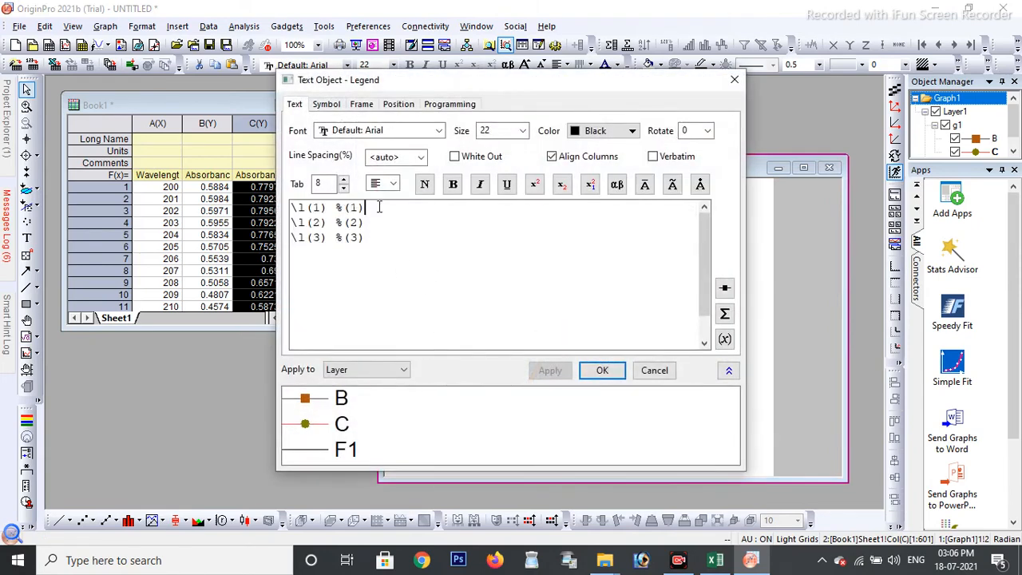
key("BackSpace")
key("BackSpace")
key("BackSpace")
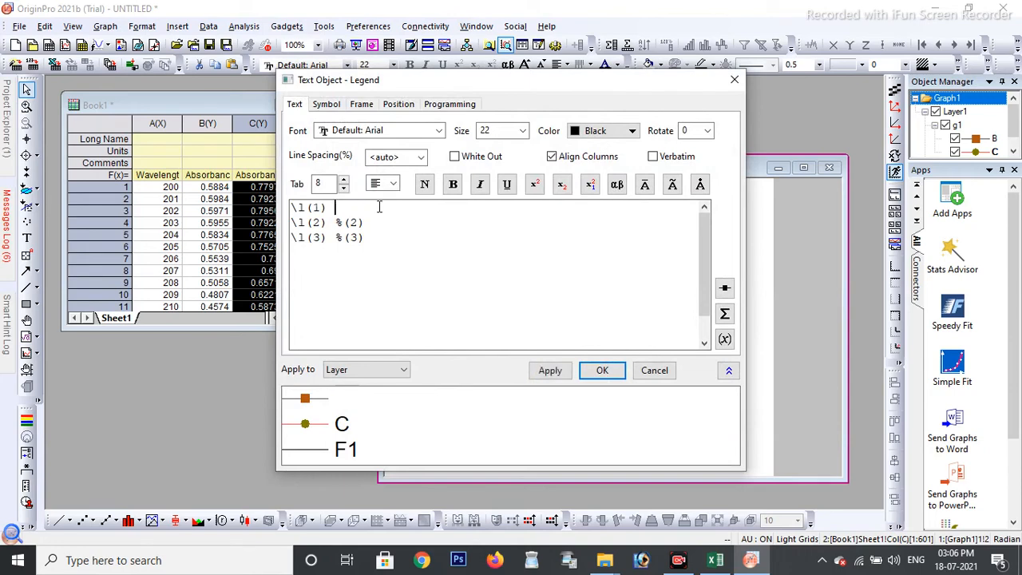
type("Abso")
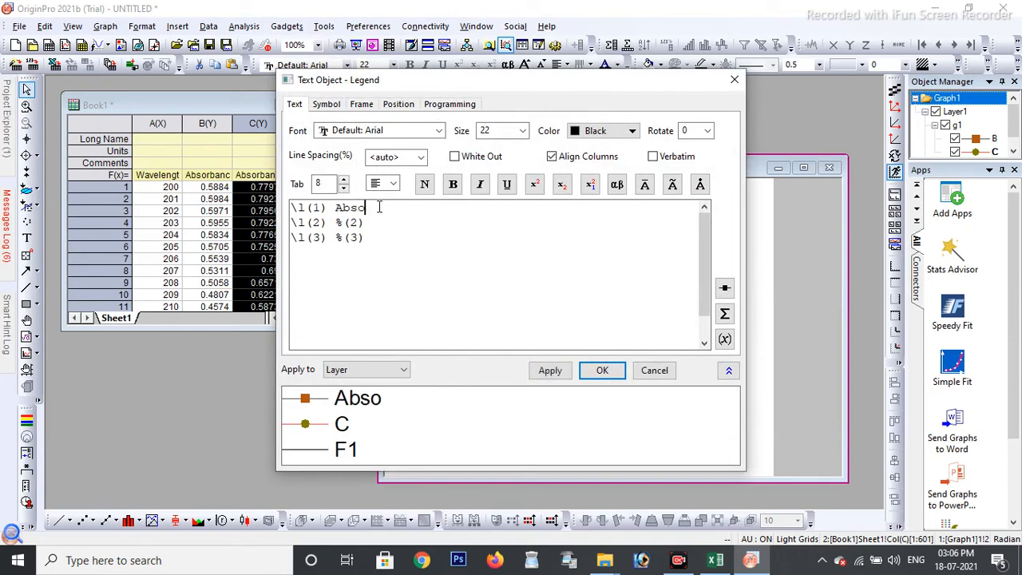
type("rba")
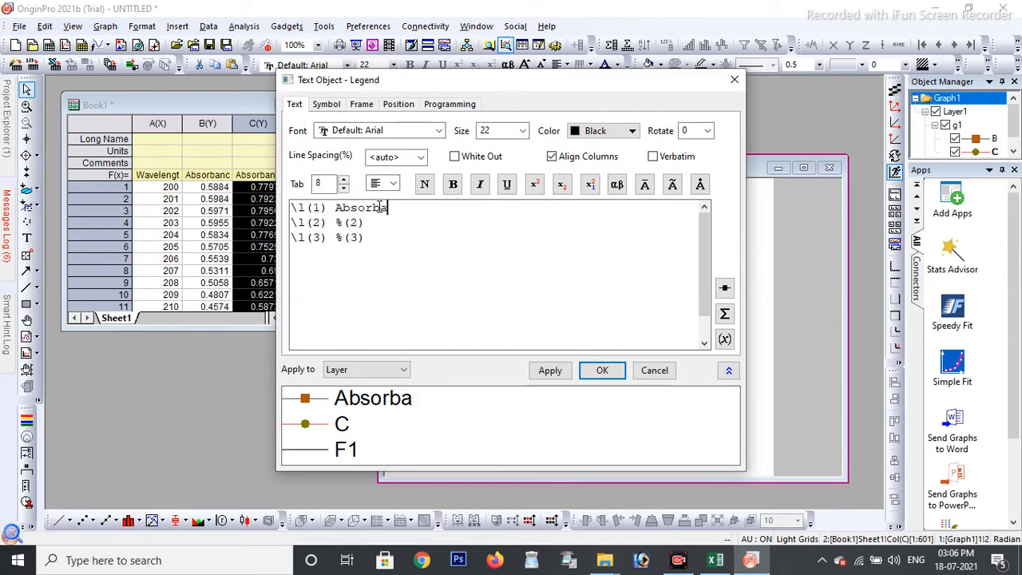
type("cnce 1")
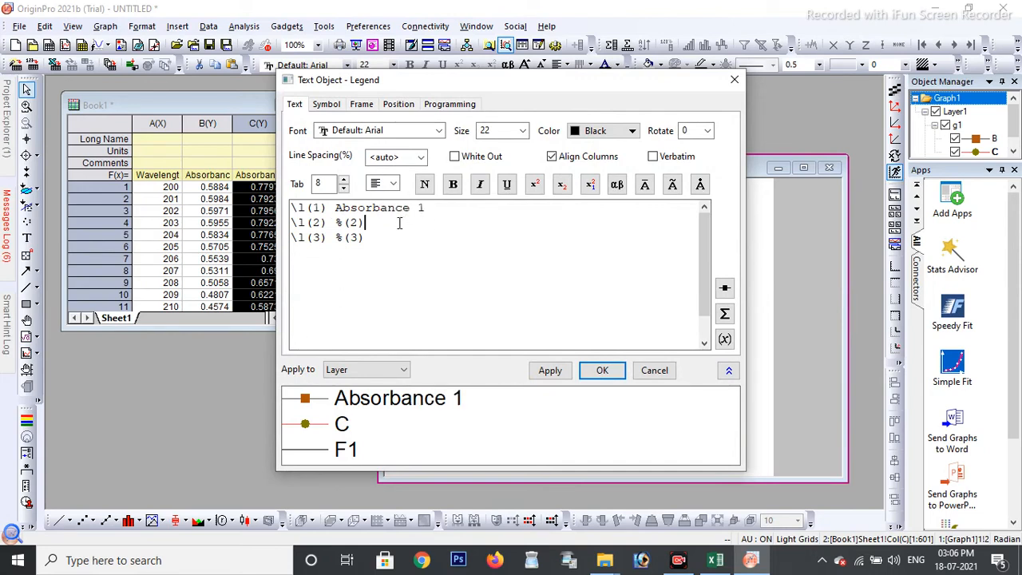
Rename the second legend entry as Absorbance 2.
key("BackSpace")
key("BackSpace")
key("BackSpace")
type("Absorbance")
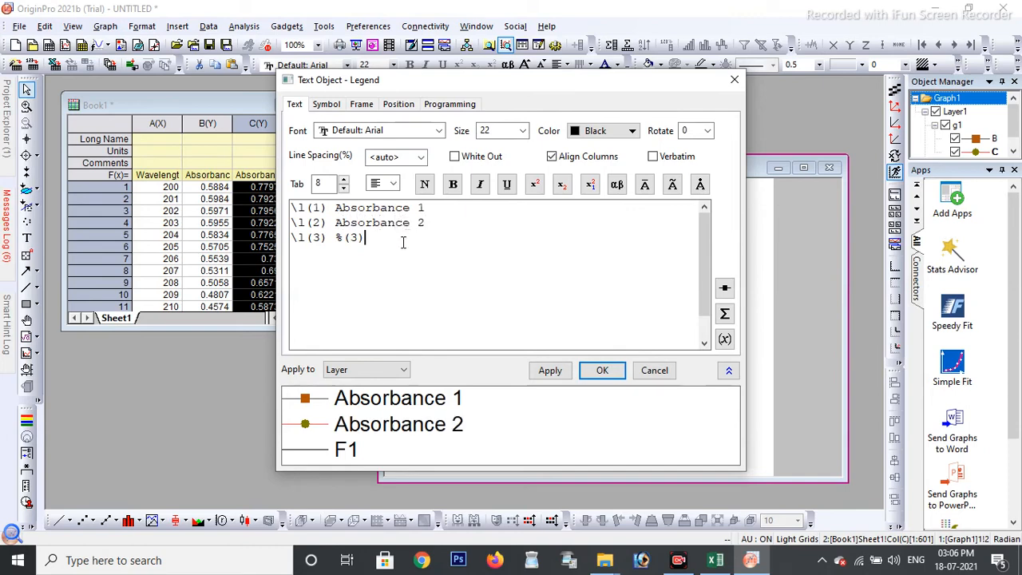
Remove the third legend entry, F1, and apply the legend text changes.
key("BackSpace")
key("BackSpace")
key("BackSpace")
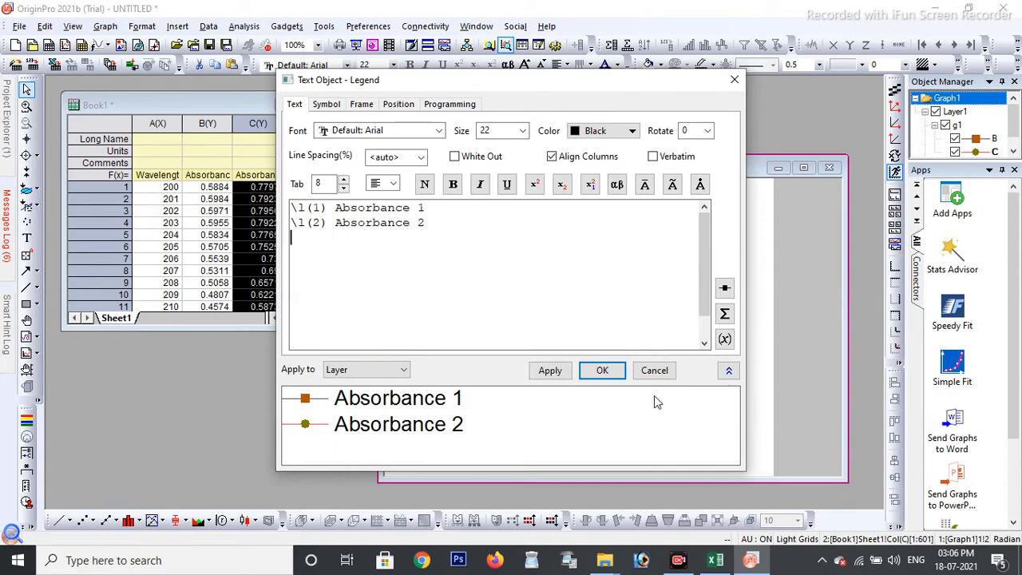
left_click(550, 370)
left_click(602, 370)
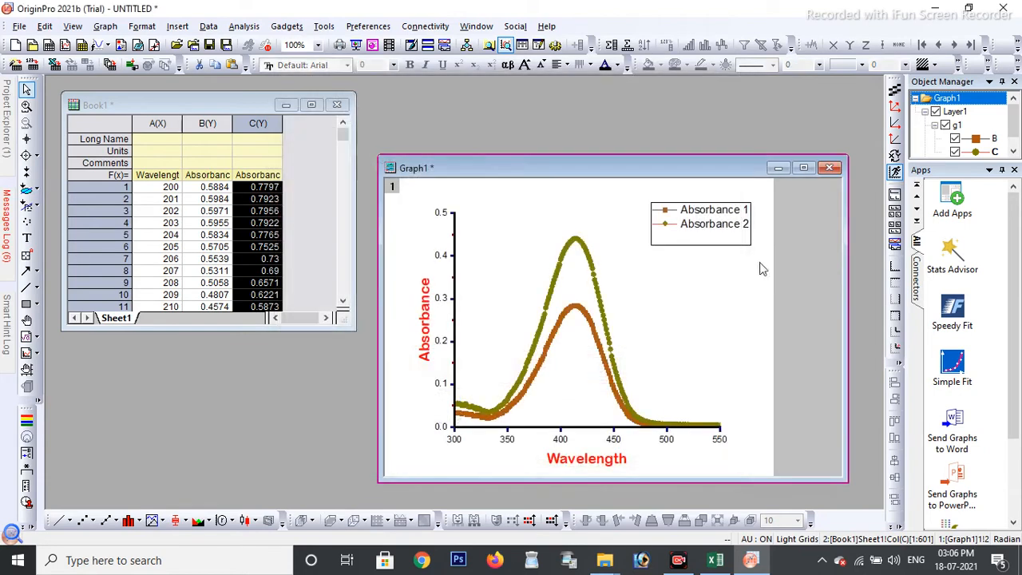
Move the legend down to the empty area beside the curves, around mid-height of the plot.
left_click_drag(701, 238, 693, 302)
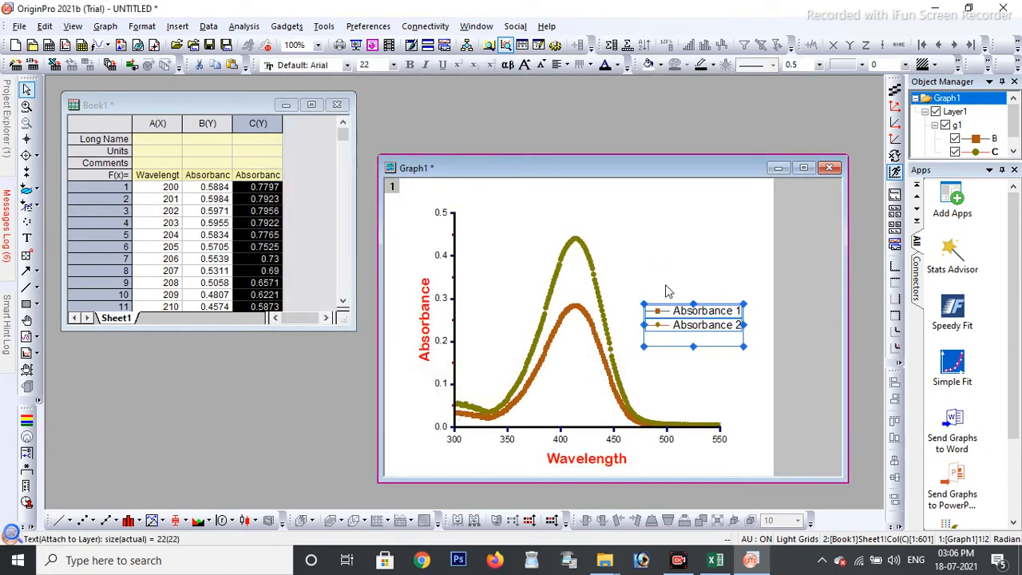
left_click(669, 260)
right_click(650, 225)
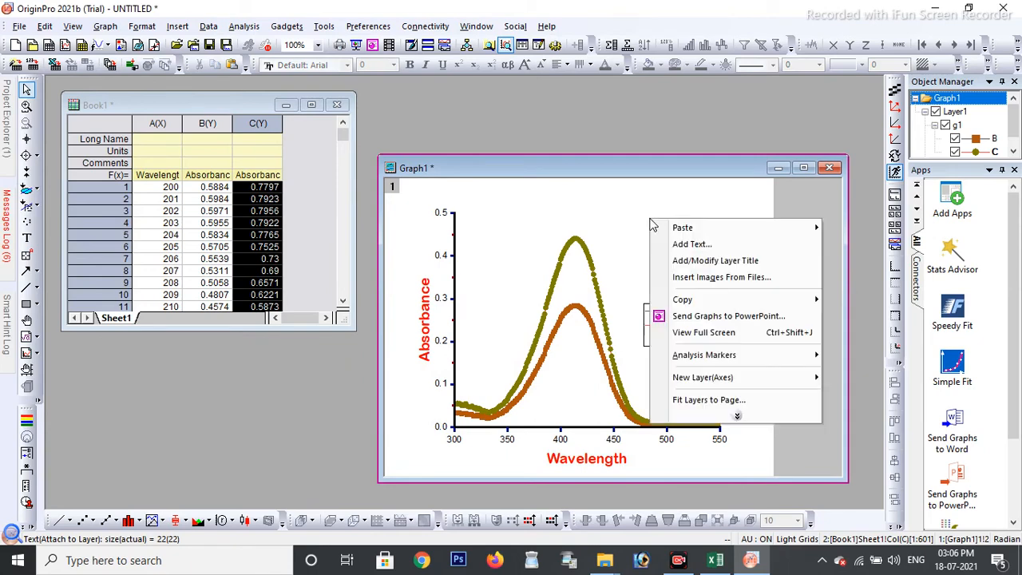
left_click(619, 254)
Reposition the whole graph layer on the page so that both axis titles stay inside the page.
left_click_drag(646, 284, 620, 309)
left_click(577, 346)
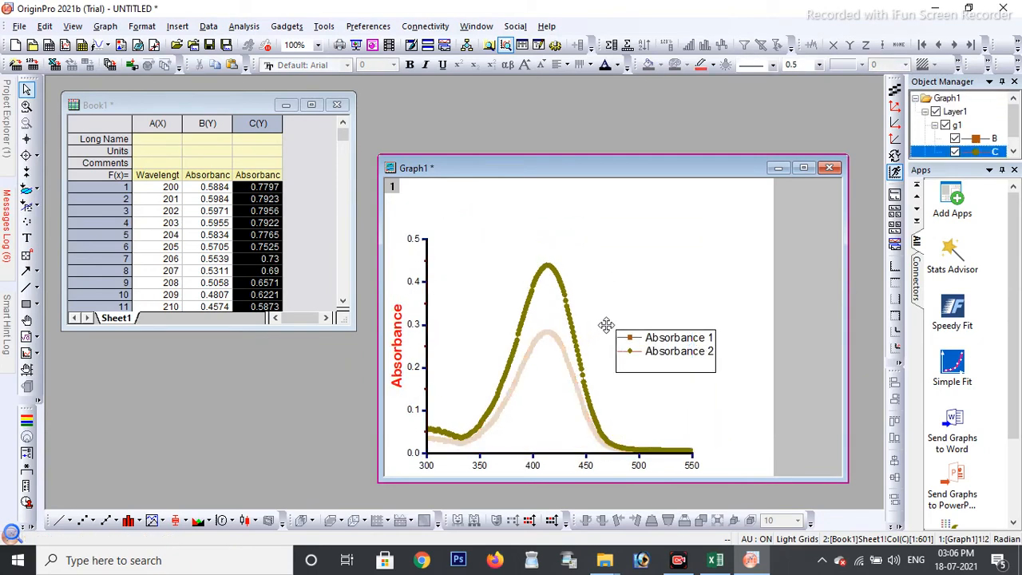
left_click(647, 414)
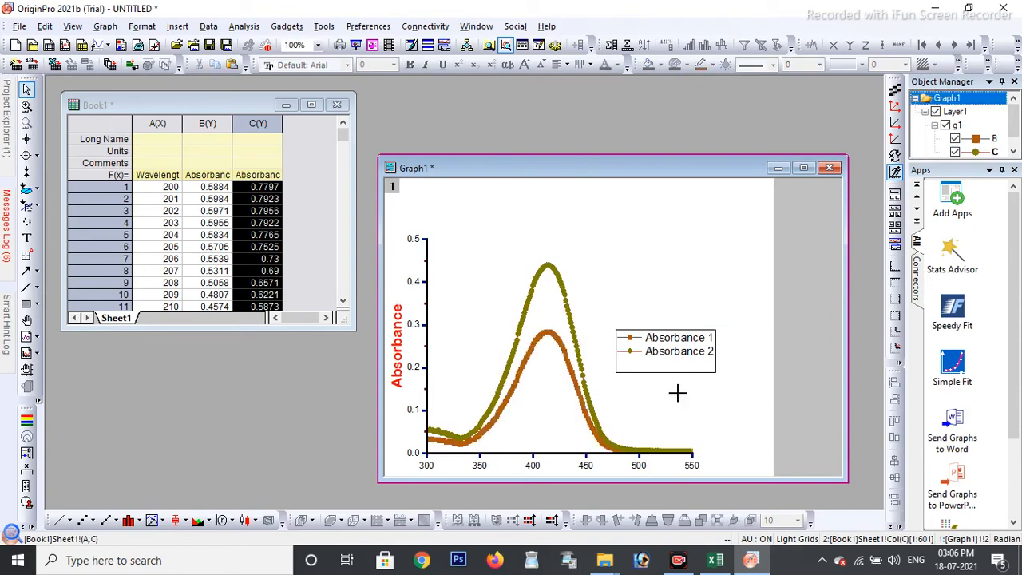
left_click(588, 308)
left_click_drag(595, 299, 607, 275)
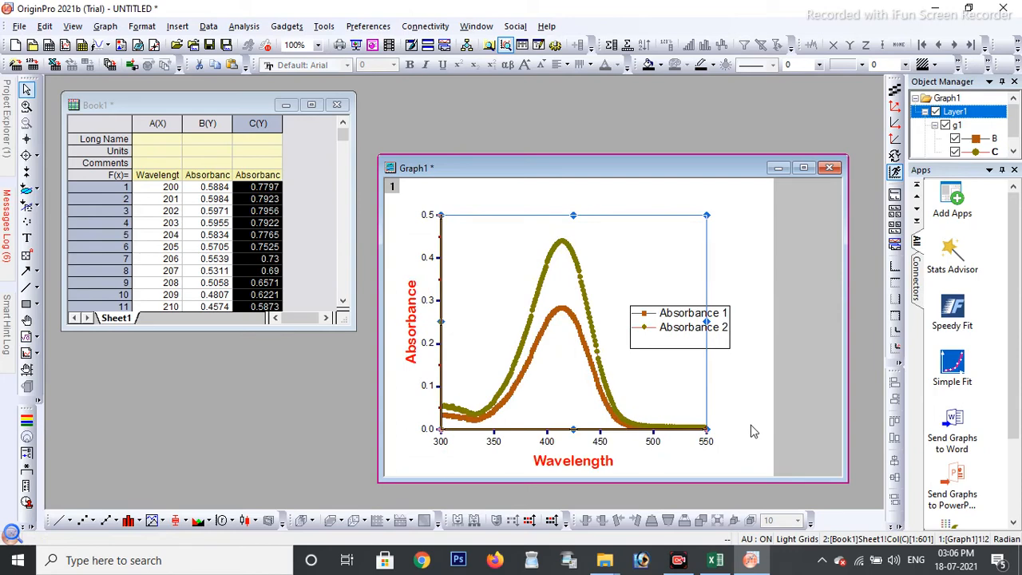
Nudge the graph layer vertically until it sits slightly lower on the page with the Wavelength title still inside.
key("Down")
key("Down")
key("Down")
key("Down")
key("Down")
key("Down")
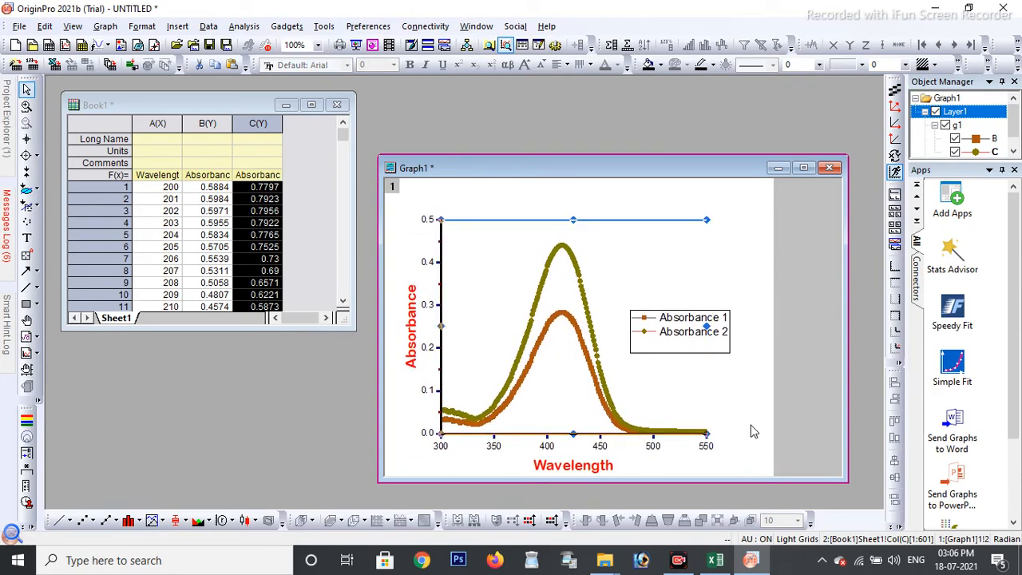
key("Down")
key("Down")
key("Down")
key("Down")
key("Down")
key("Down")
key("Down")
key("Down")
key("Down")
key("Down")
key("Down")
key("Down")
key("Down")
key("Down")
key("Down")
key("Down")
key("Down")
key("Down")
key("Down")
key("Down")
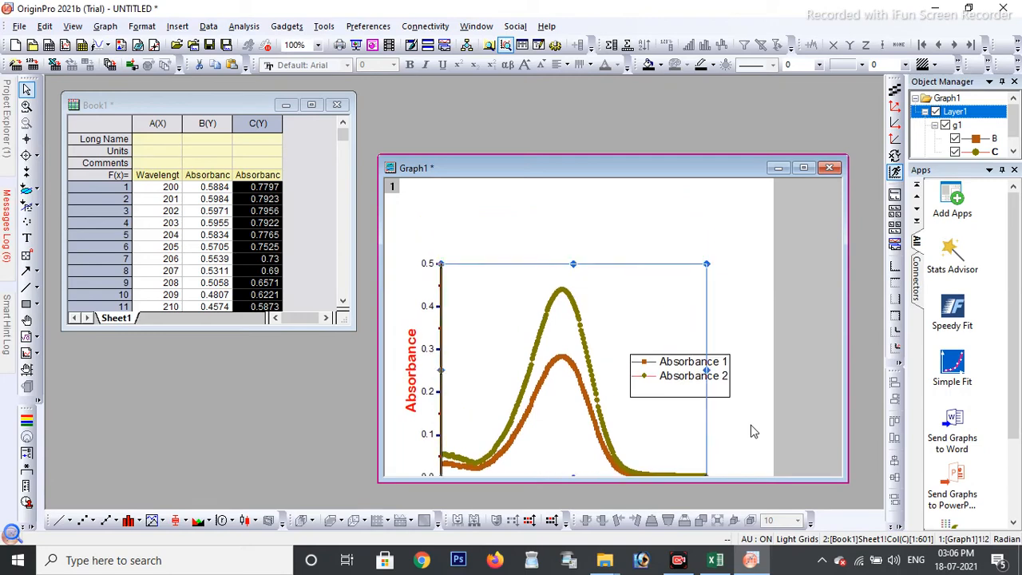
key("Up")
key("Up")
key("Up")
key("Up")
key("Up")
key("Up")
key("Up")
key("Up")
key("Up")
key("Up")
key("Up")
key("Up")
key("Up")
key("Up")
key("Up")
key("Up")
key("Up")
key("Up")
key("Up")
key("Up")
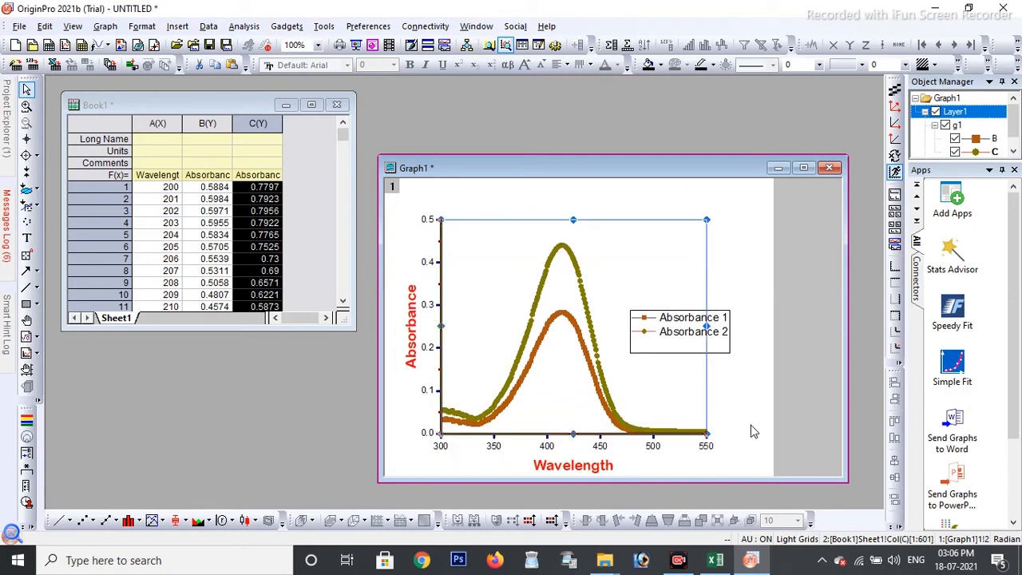
Shift the graph layer slightly toward the left edge of the page and deselect it.
left_click_drag(692, 397, 637, 398)
left_click(642, 406)
left_click(728, 435)
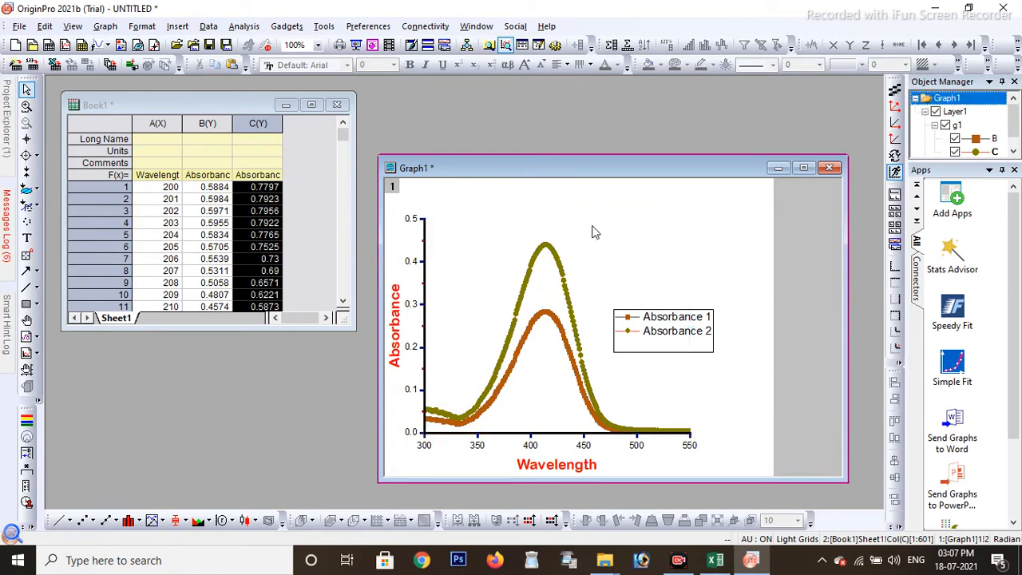
Add the text label "Absorbance Vs Wavelength" in the empty area above the legend.
right_click(648, 227)
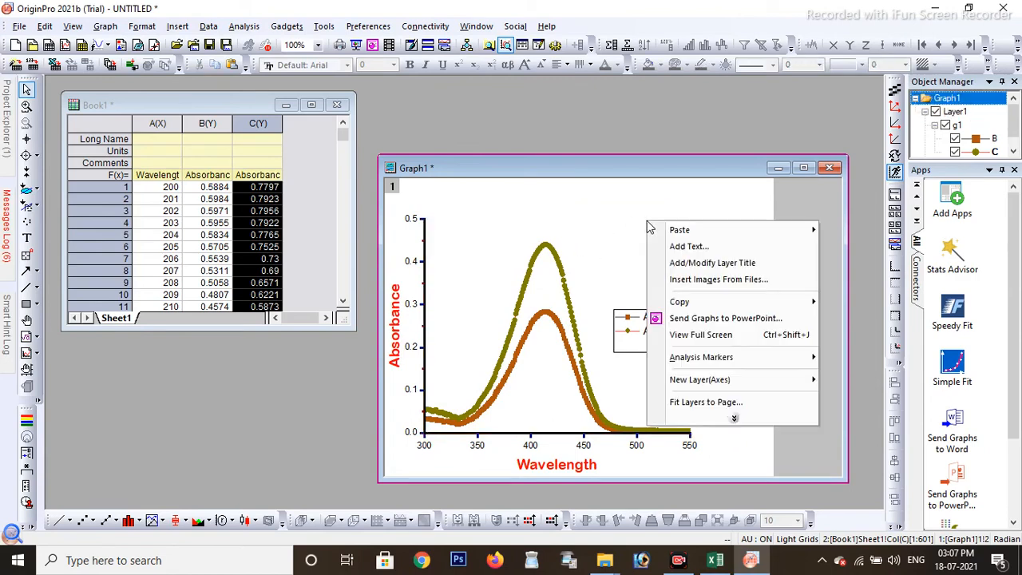
left_click(679, 246)
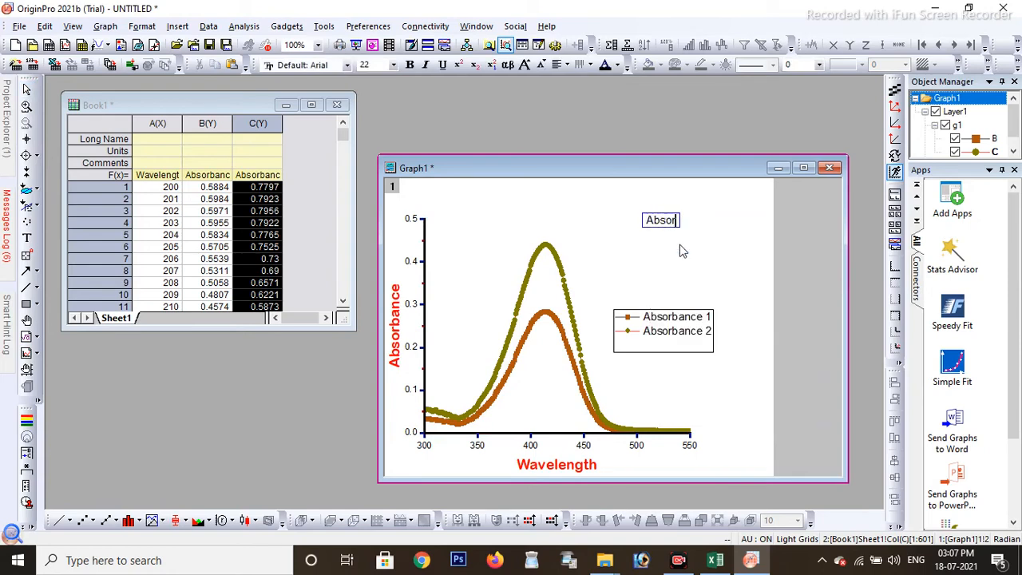
type("Absorbance Vs Wa")
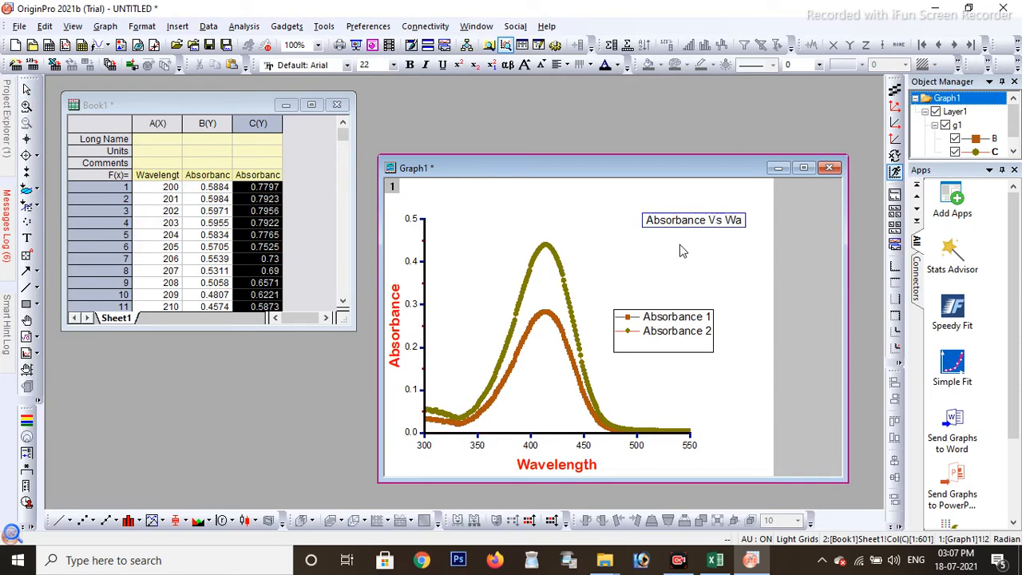
type("velength")
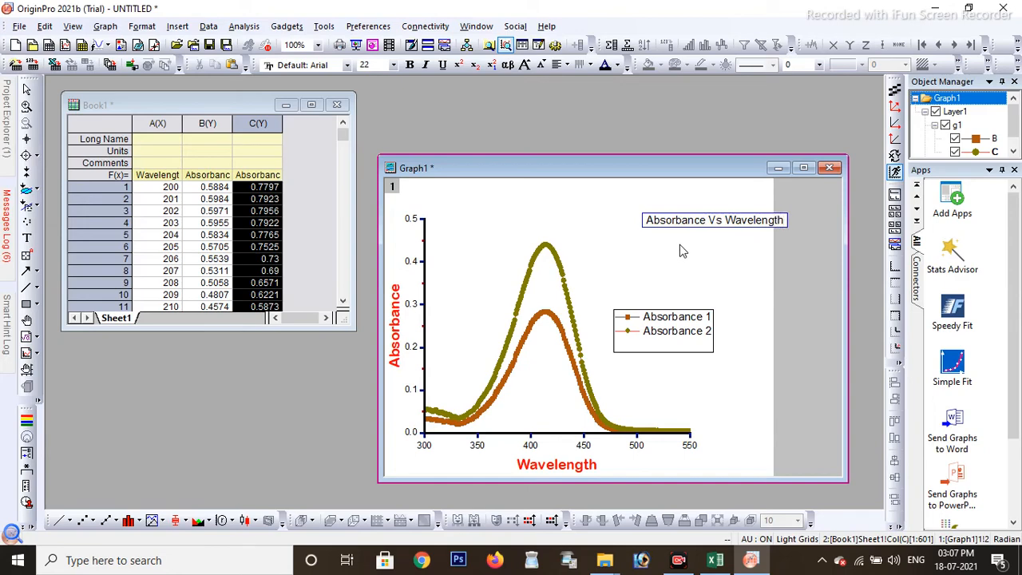
Make the "Absorbance Vs Wavelength" label bold and underlined, with its tab value set to 10.
left_click(680, 244)
left_click(700, 223)
right_click(702, 222)
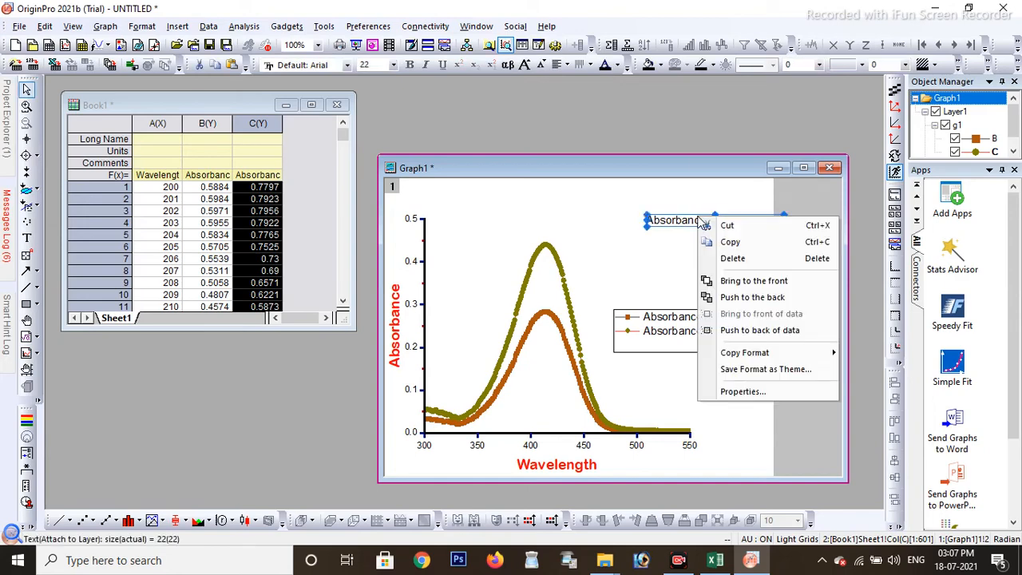
left_click(742, 391)
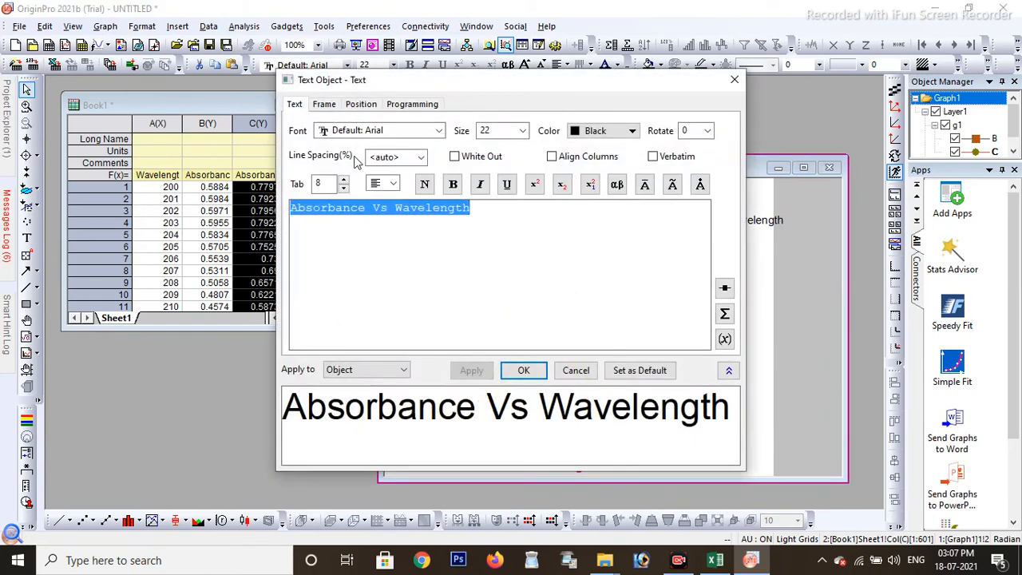
left_click(453, 185)
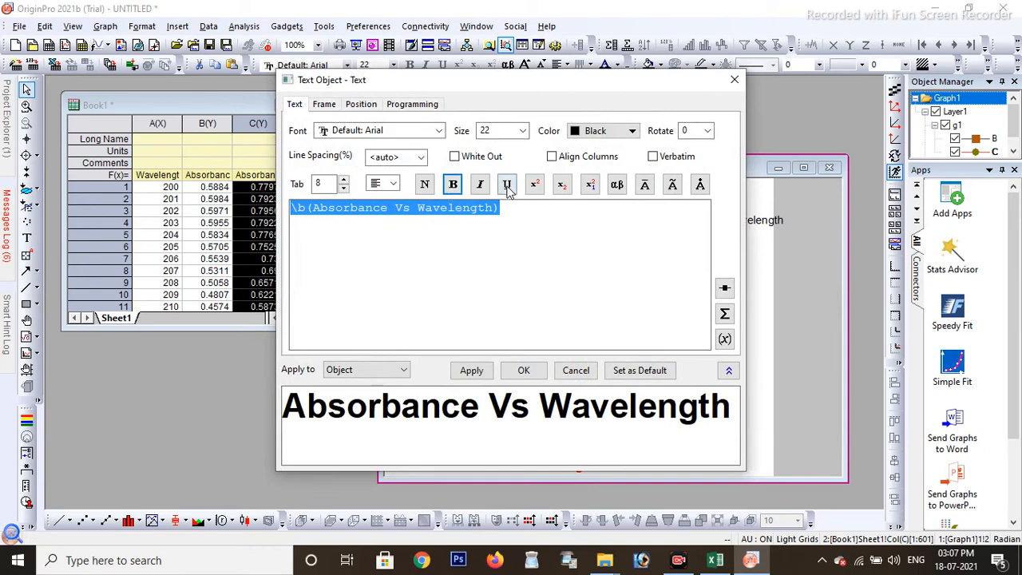
left_click(506, 185)
left_click(343, 180)
left_click(343, 179)
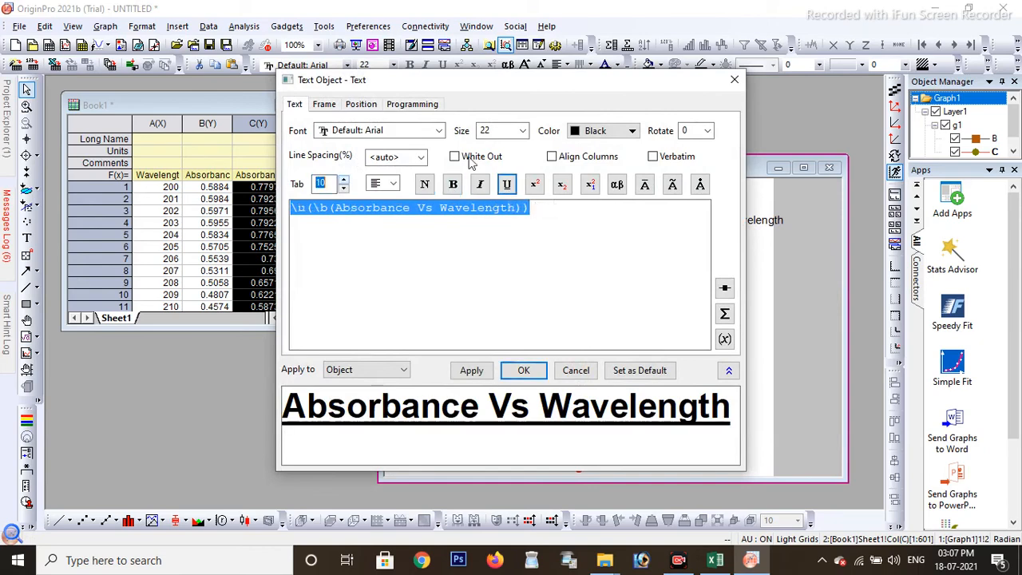
Format the title label in blue Arial Rounded MT Bold at size 28 and apply the text properties.
left_click(523, 131)
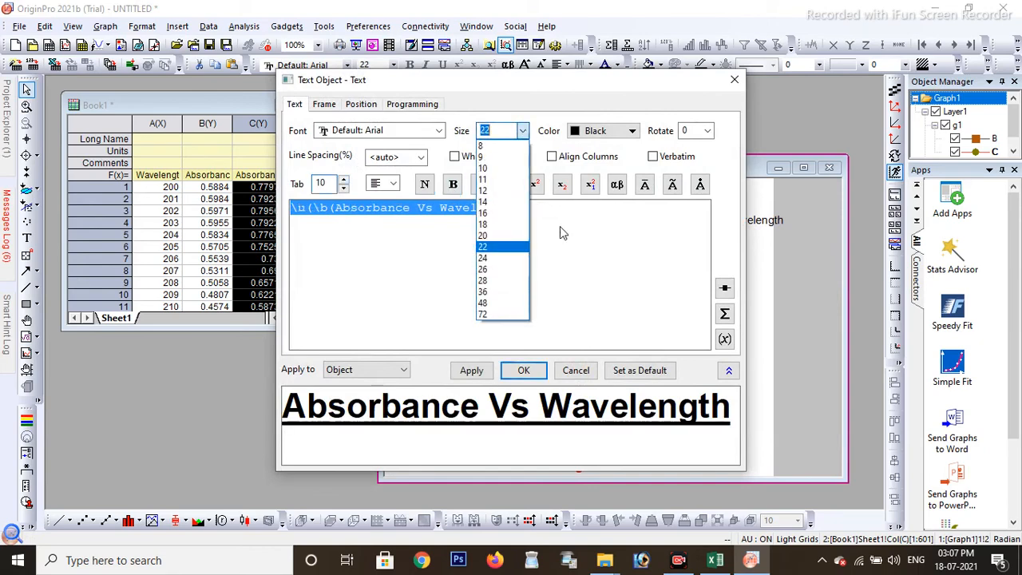
left_click(501, 283)
left_click(438, 130)
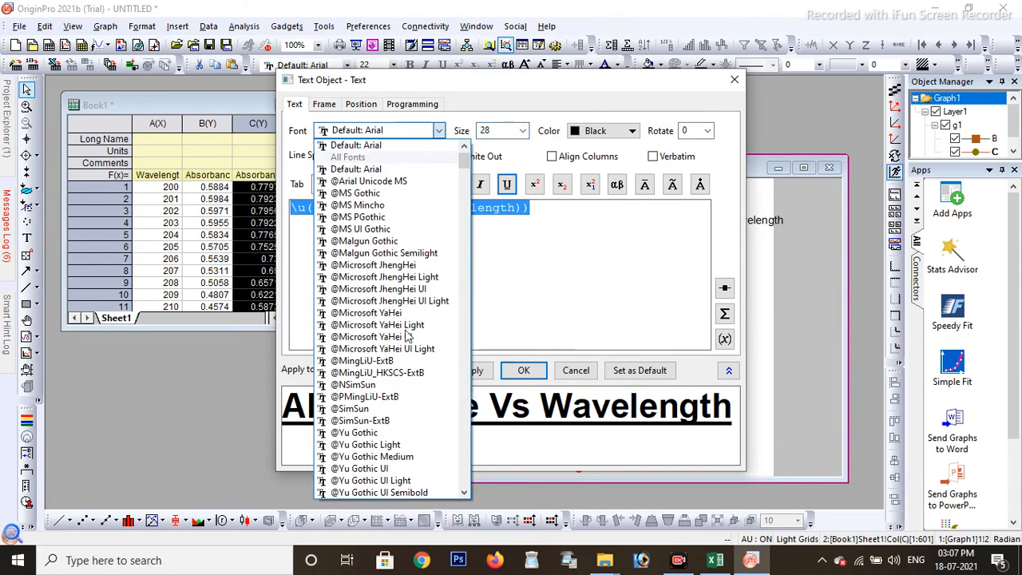
scroll(403, 375, "down", 12)
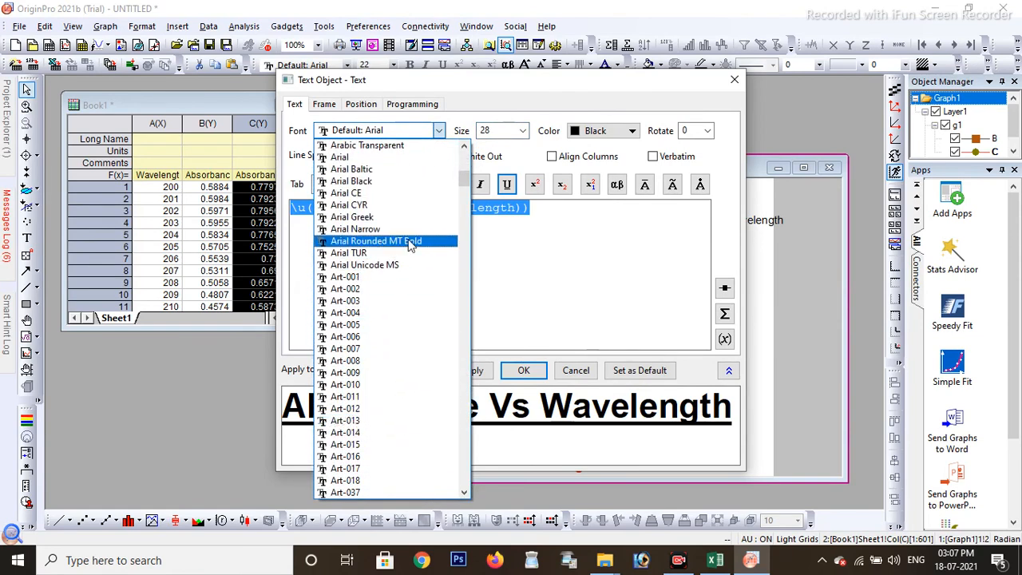
left_click(409, 242)
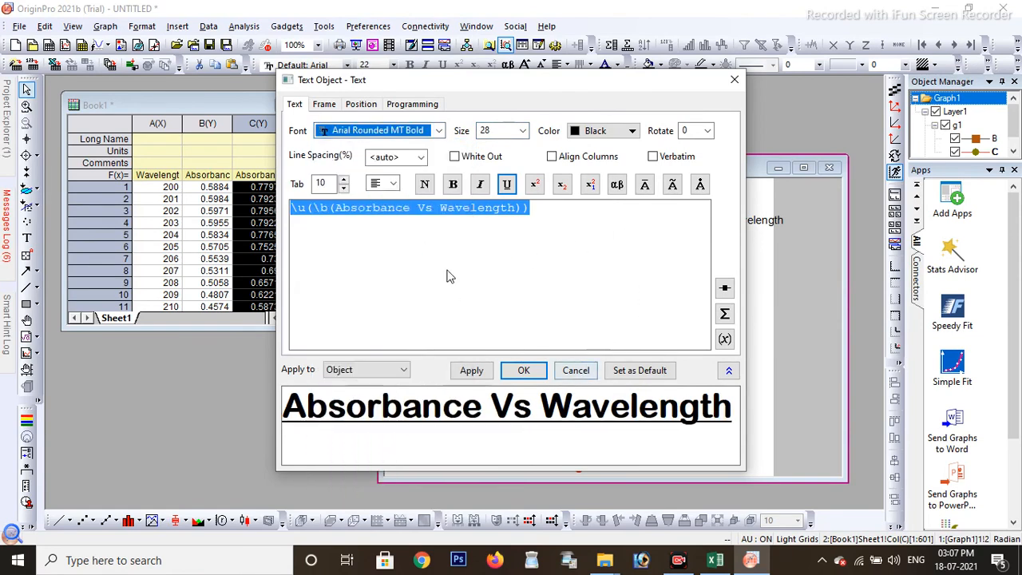
left_click(632, 131)
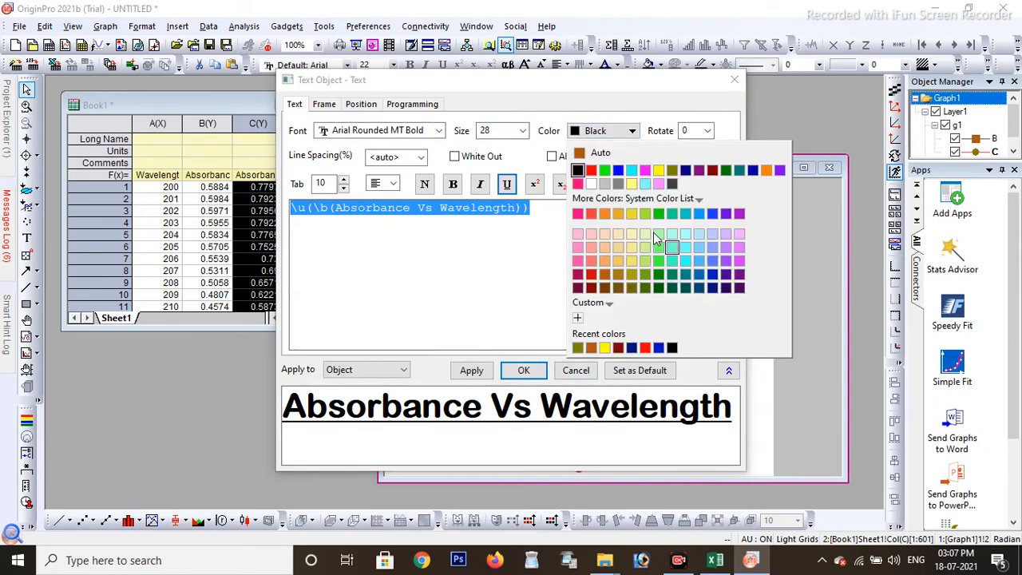
left_click(618, 170)
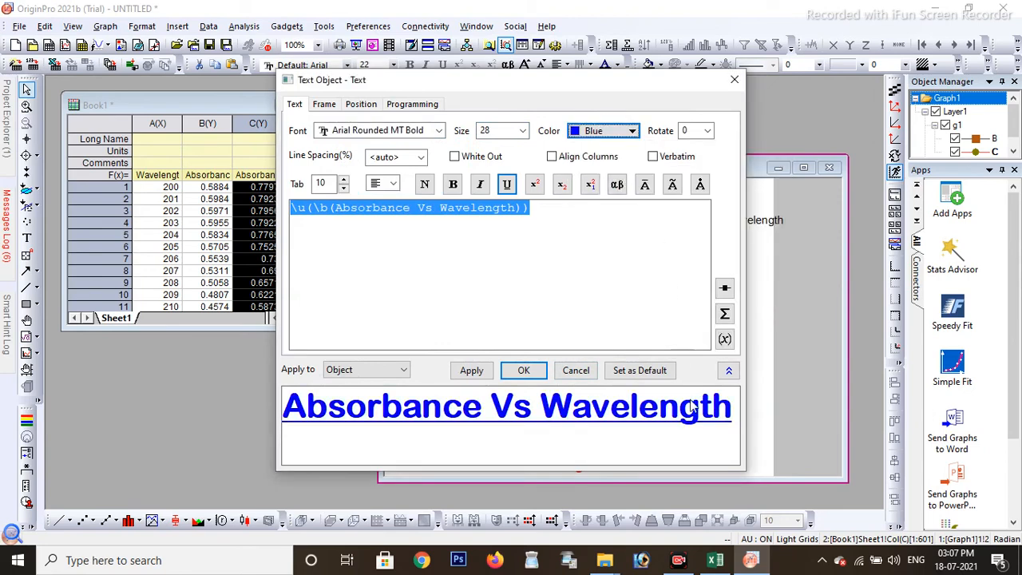
left_click(472, 369)
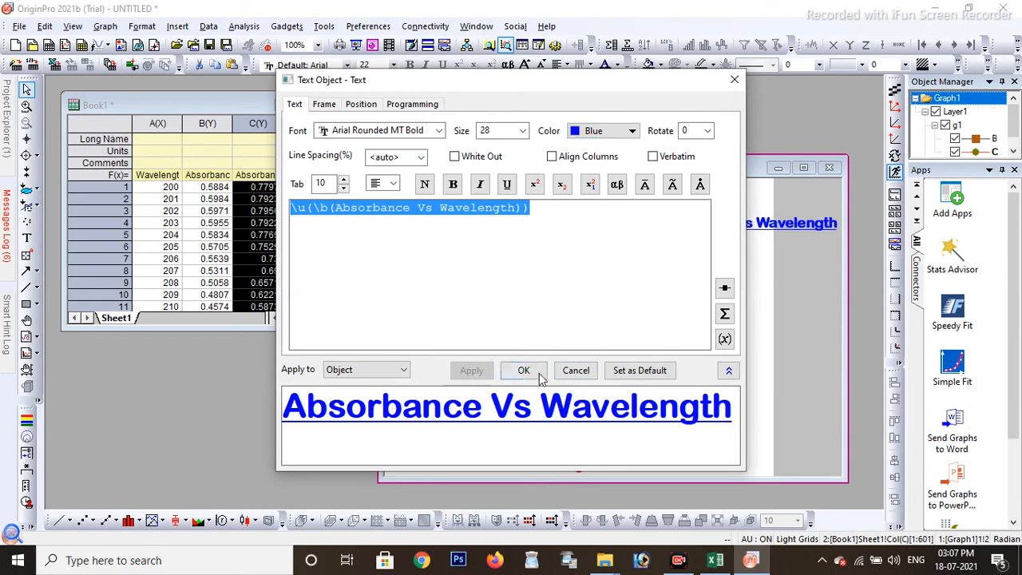
left_click(524, 371)
Move the title label so it sits centered above the curves at the top of the graph page and deselect it.
left_click(715, 234)
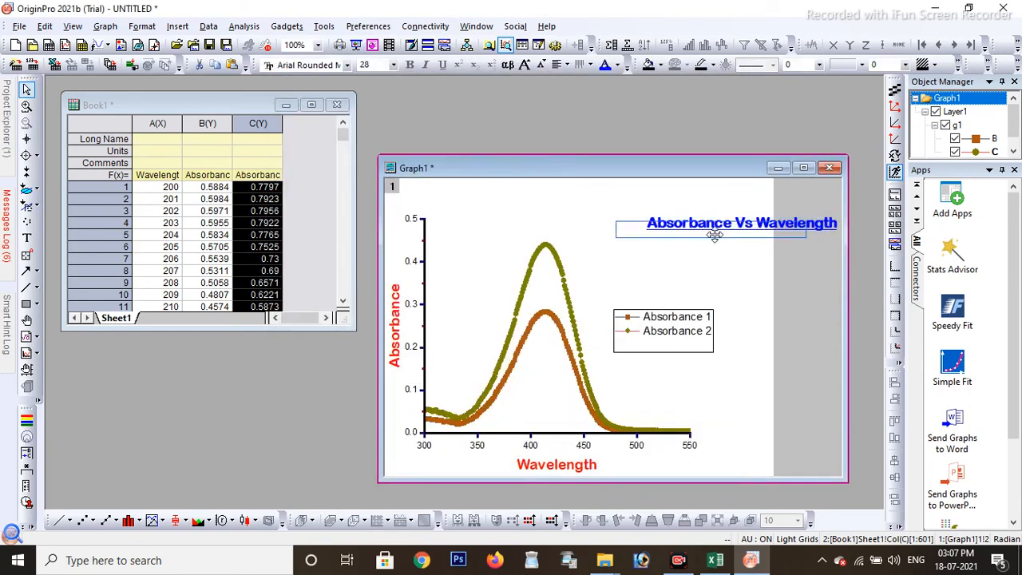
left_click_drag(715, 234, 602, 203)
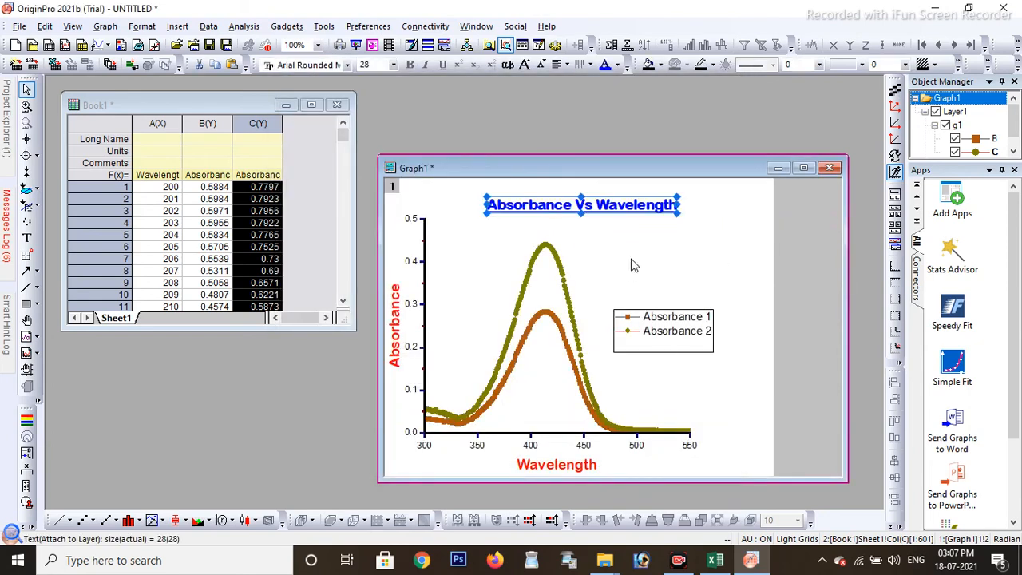
left_click(631, 248)
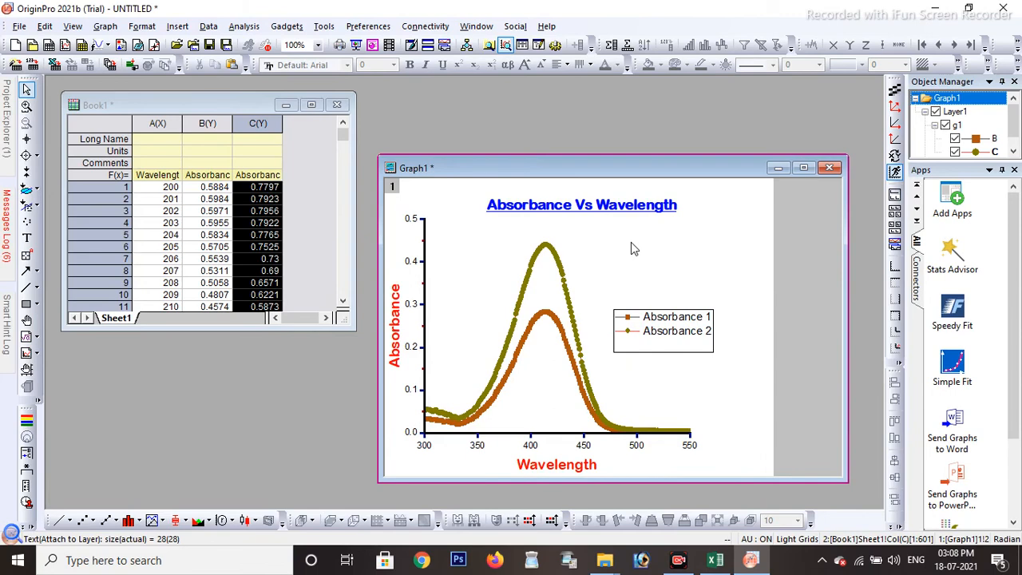
left_click(19, 26)
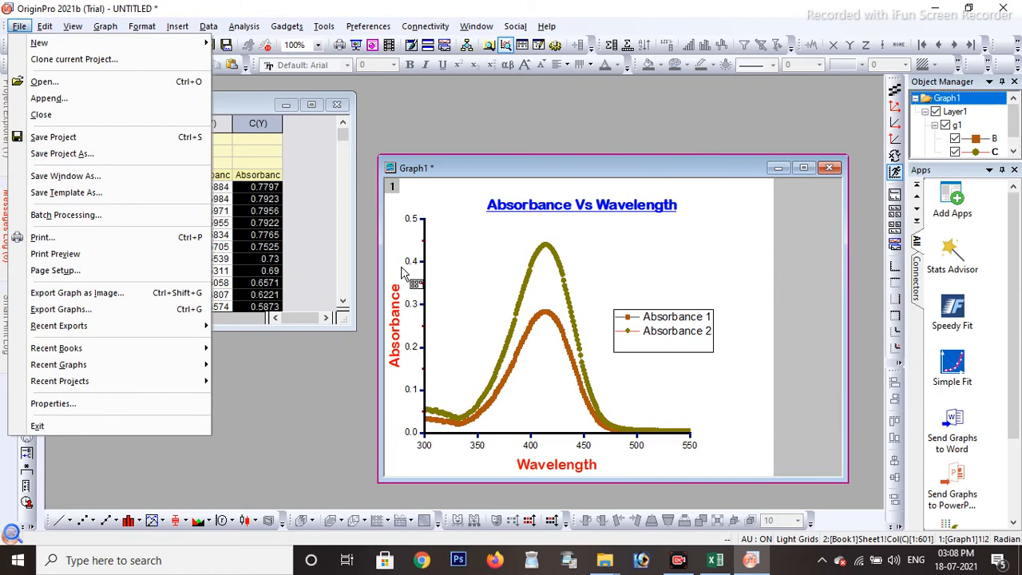
left_click(565, 128)
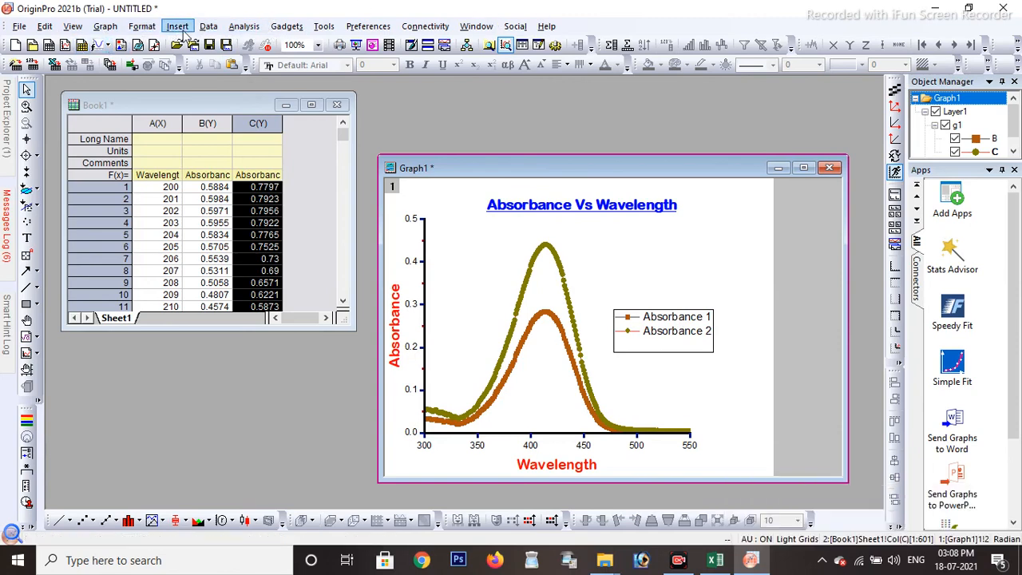
Select worksheet columns A(X) and B(Y) in Book1 and browse the available plot types without creating a graph.
left_click(157, 127)
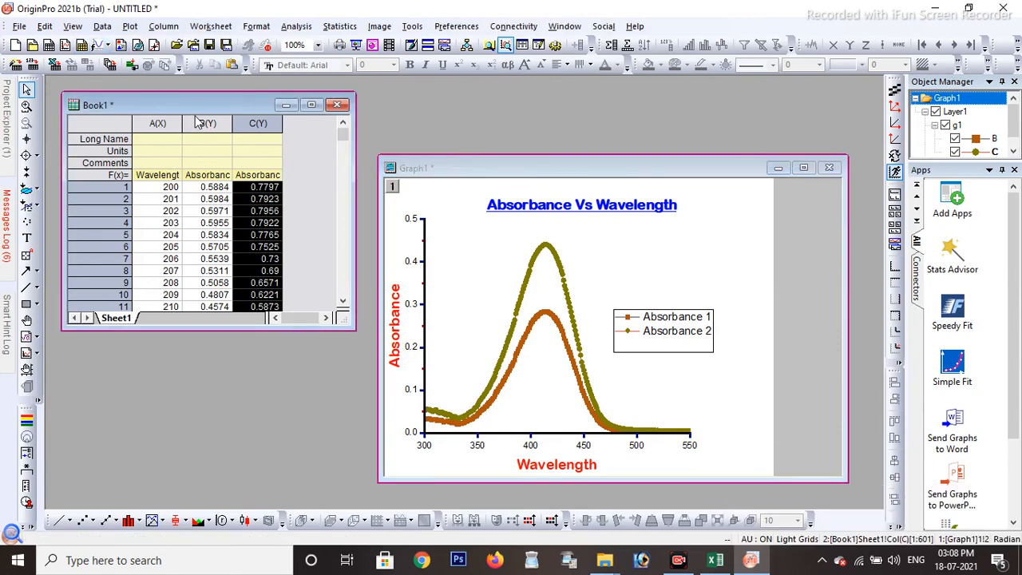
left_click_drag(198, 123, 156, 123)
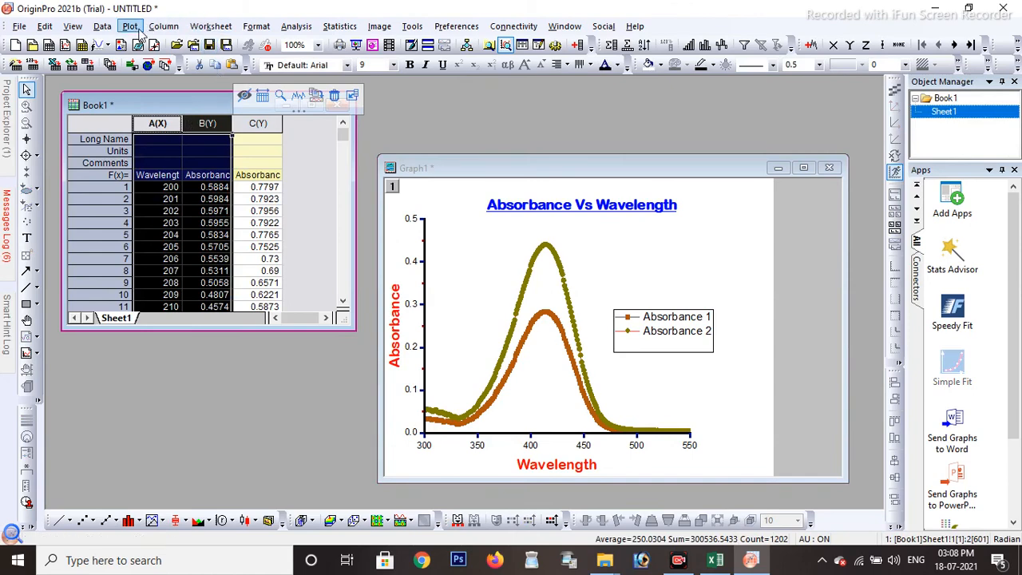
left_click(132, 27)
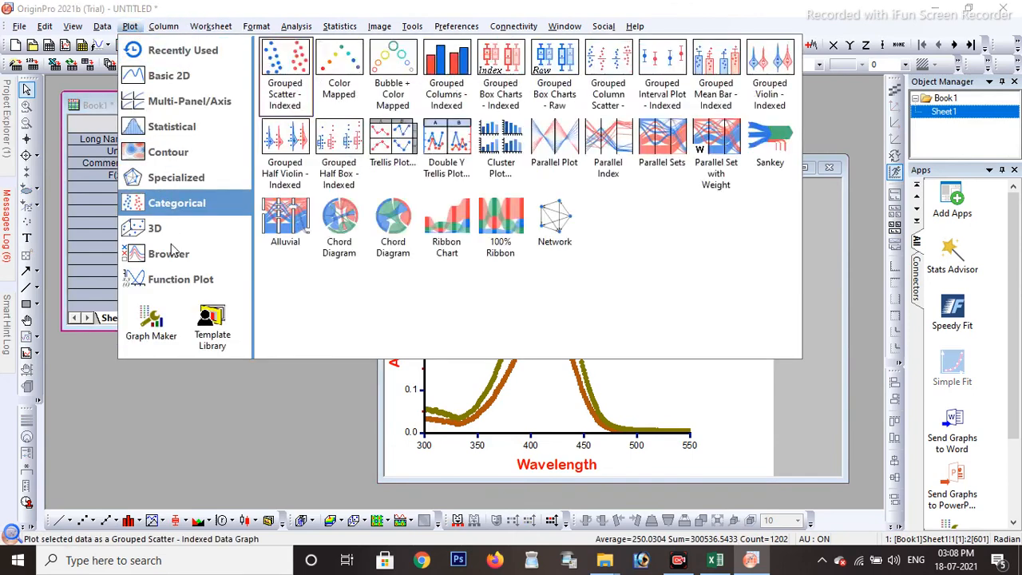
left_click(248, 431)
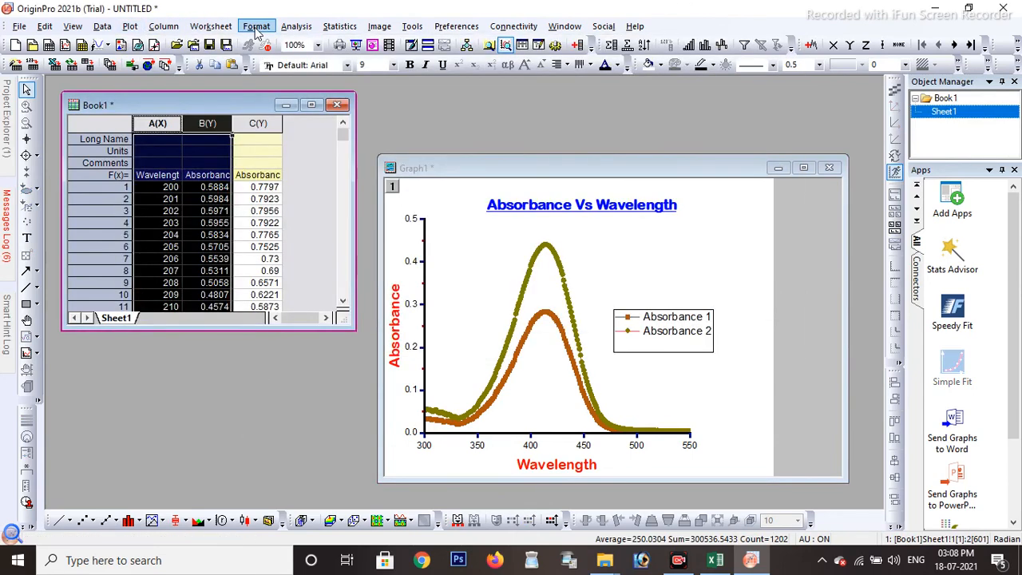